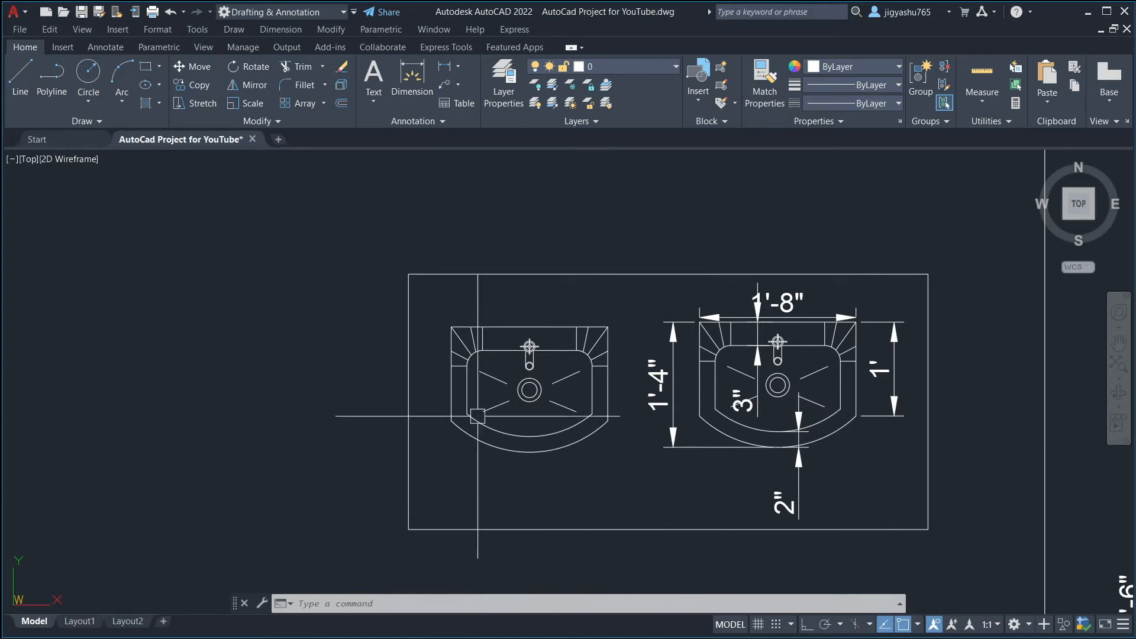
- Look over the existing washbasin, floor plan and furniture drawings, and find an empty area for a new drawing
scroll(531, 408, down, 8)
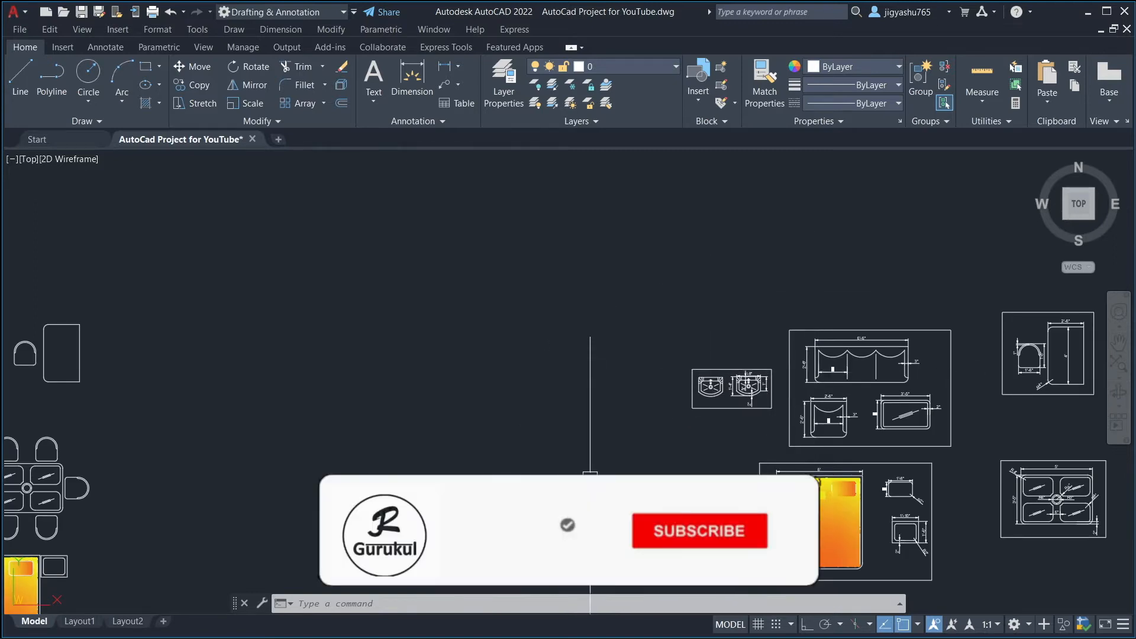
scroll(592, 459, down, 2)
scroll(651, 414, down, 2)
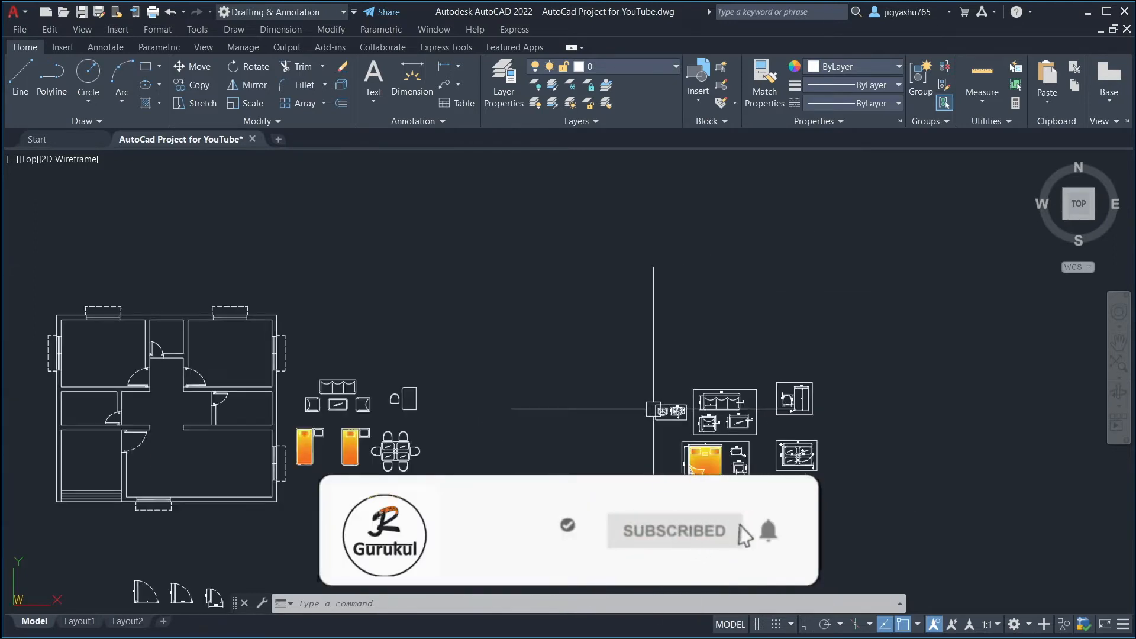
scroll(617, 465, up, 5)
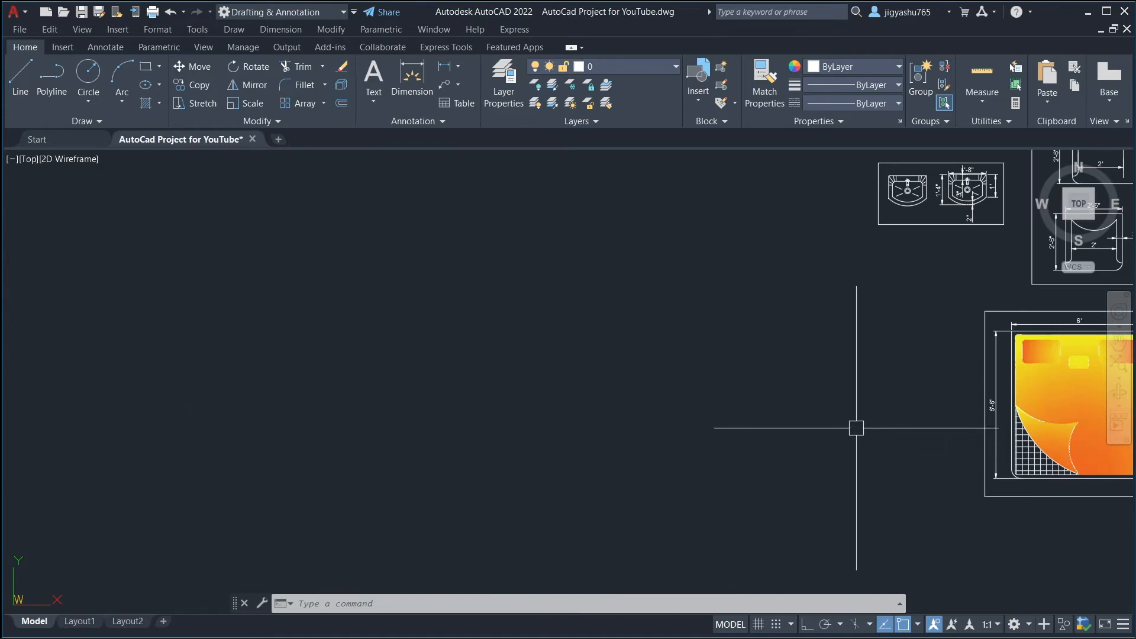
scroll(900, 421, up, 3)
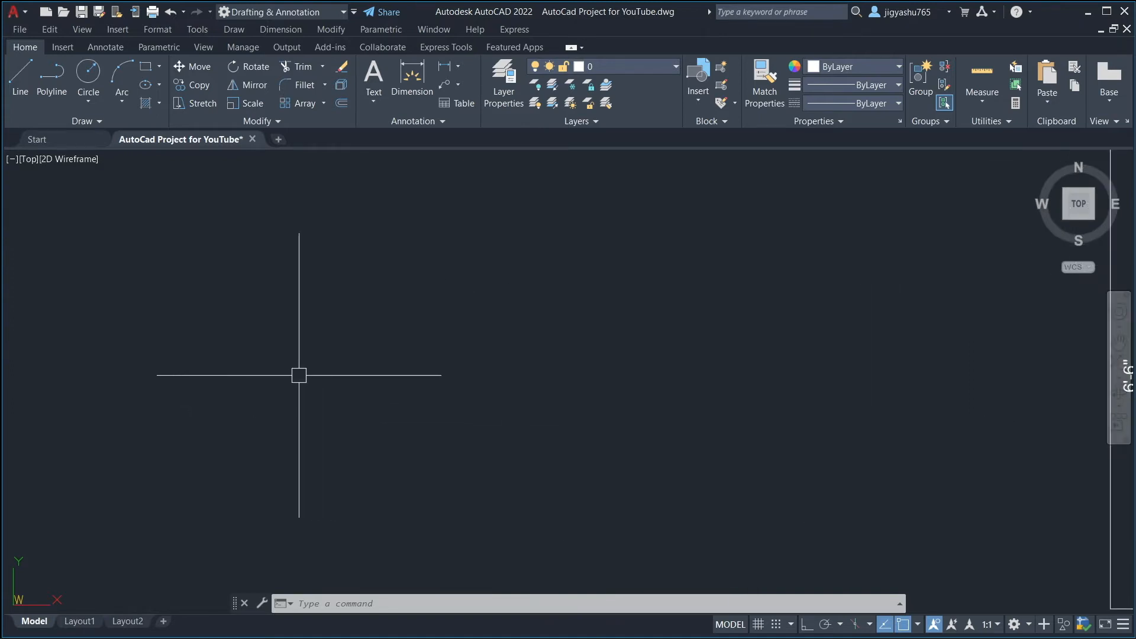
scroll(947, 394, down, 2)
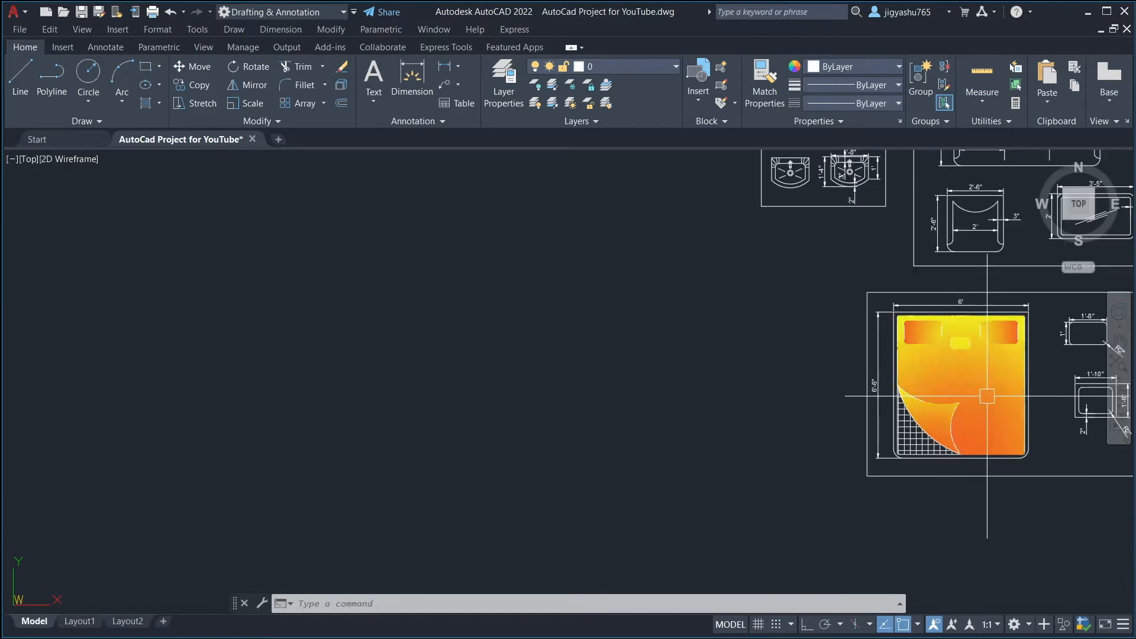
scroll(987, 396, down, 2)
scroll(561, 376, up, 4)
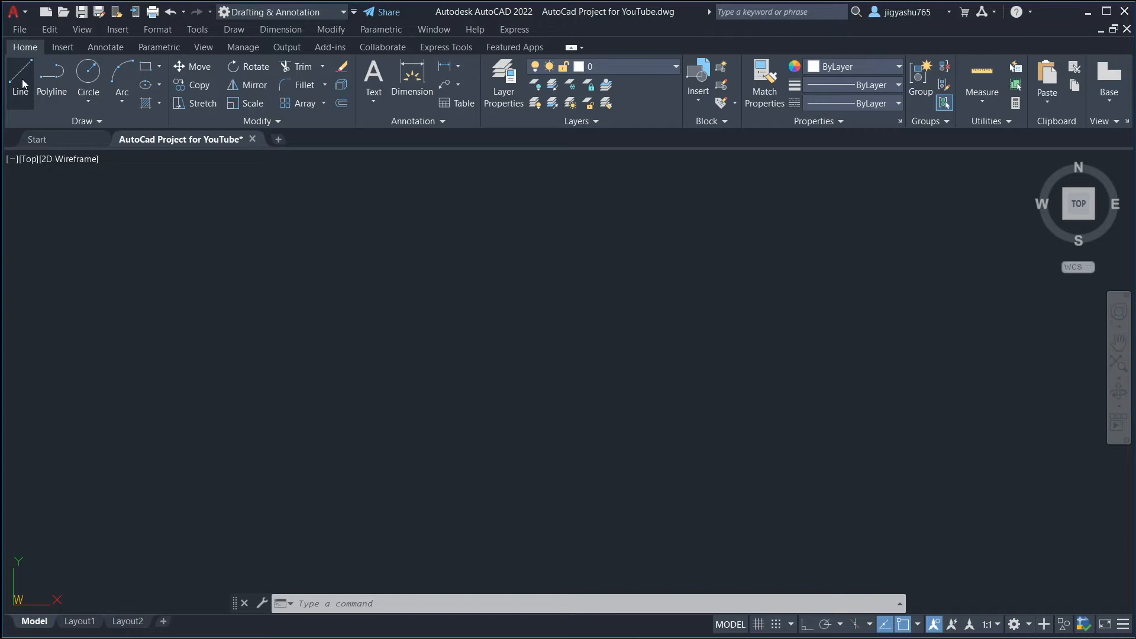
- With Ortho on, draw a horizontal line 1'-10" long to the right in the empty area as the rectangle's upper edge
click(18, 105)
click(416, 288)
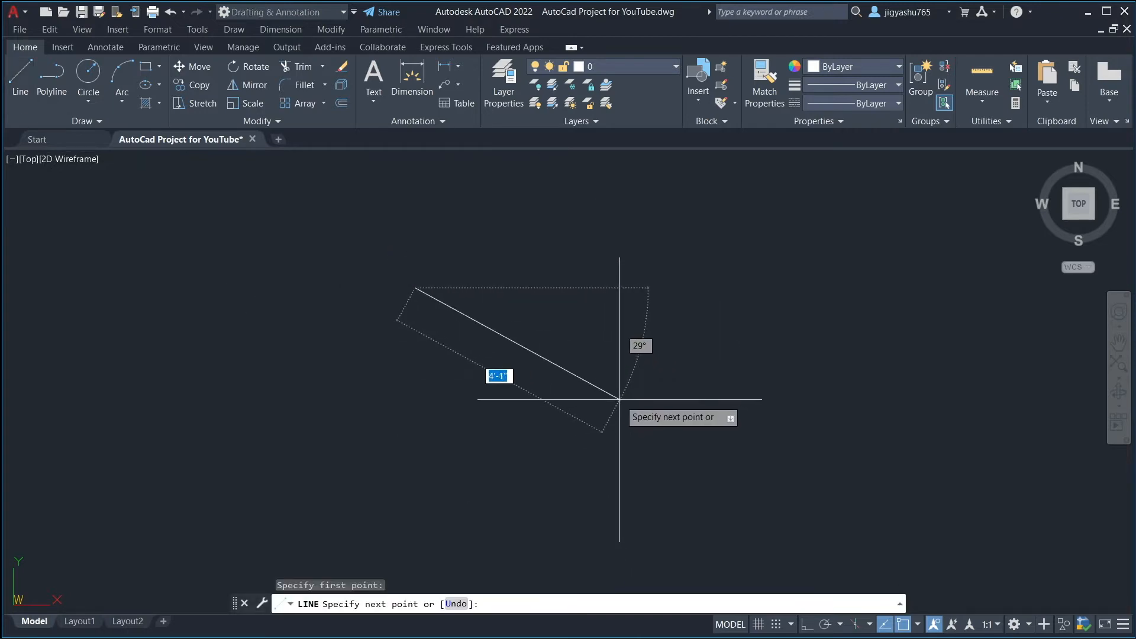
key(F8)
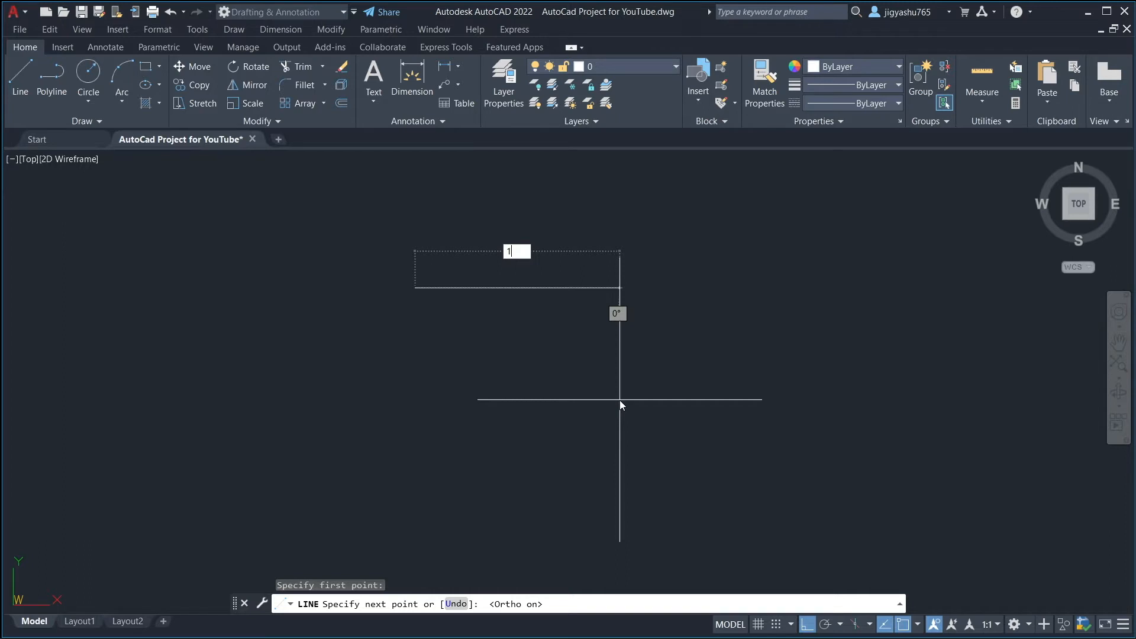
text('-10")
key(Return)
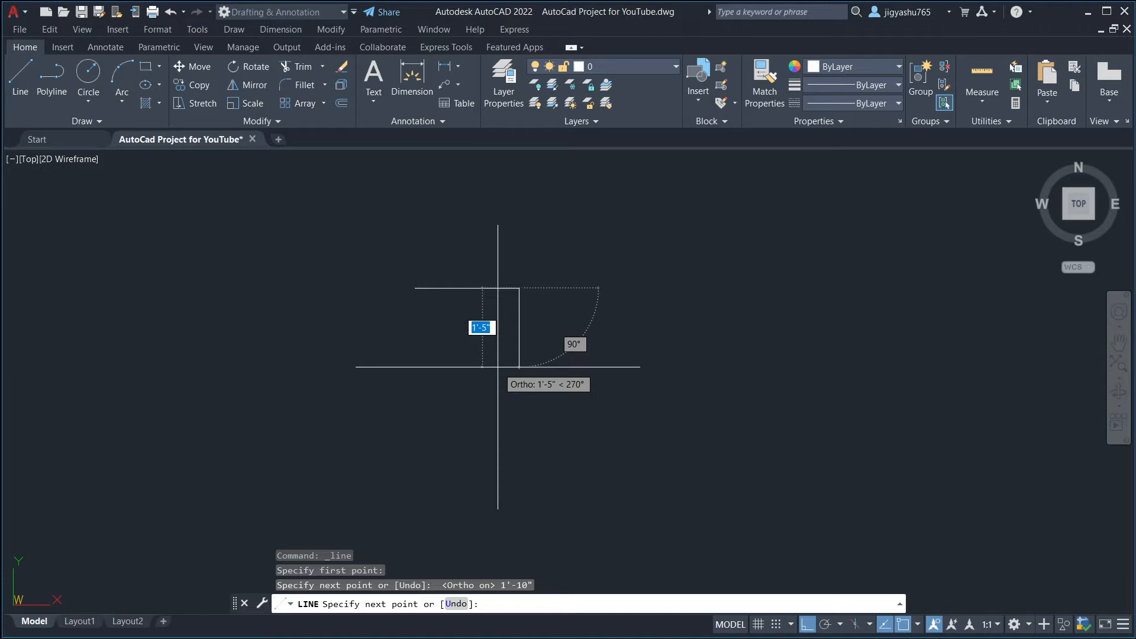
- Continue the line 1'-8" down and 1'-10" to the left, and close it to complete the rectangle
text(1)
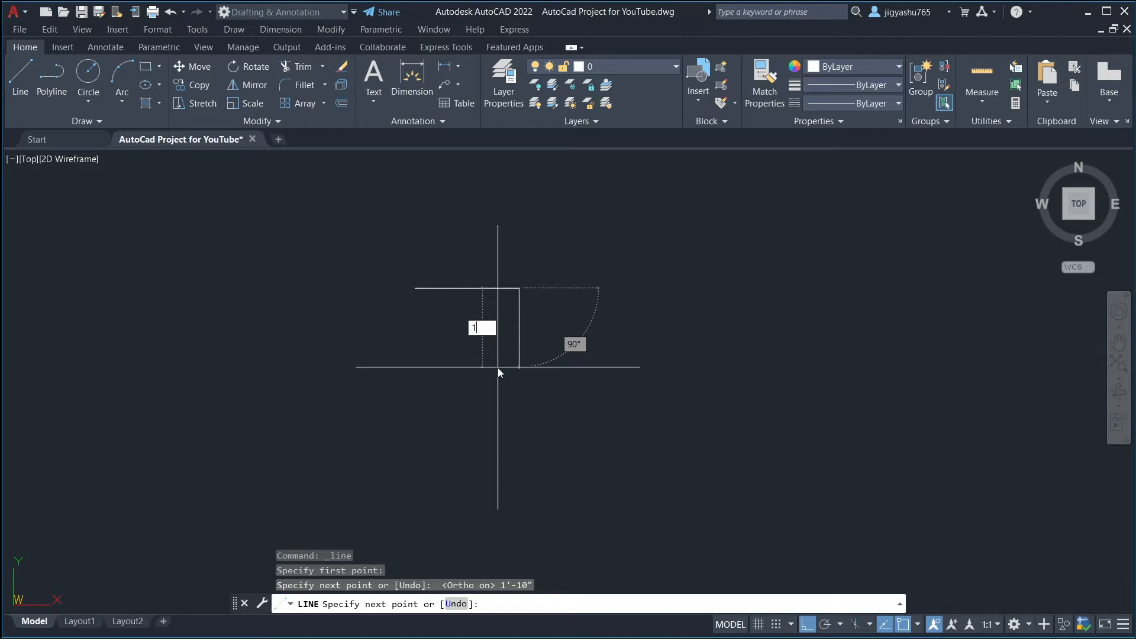
text('-8")
key(Return)
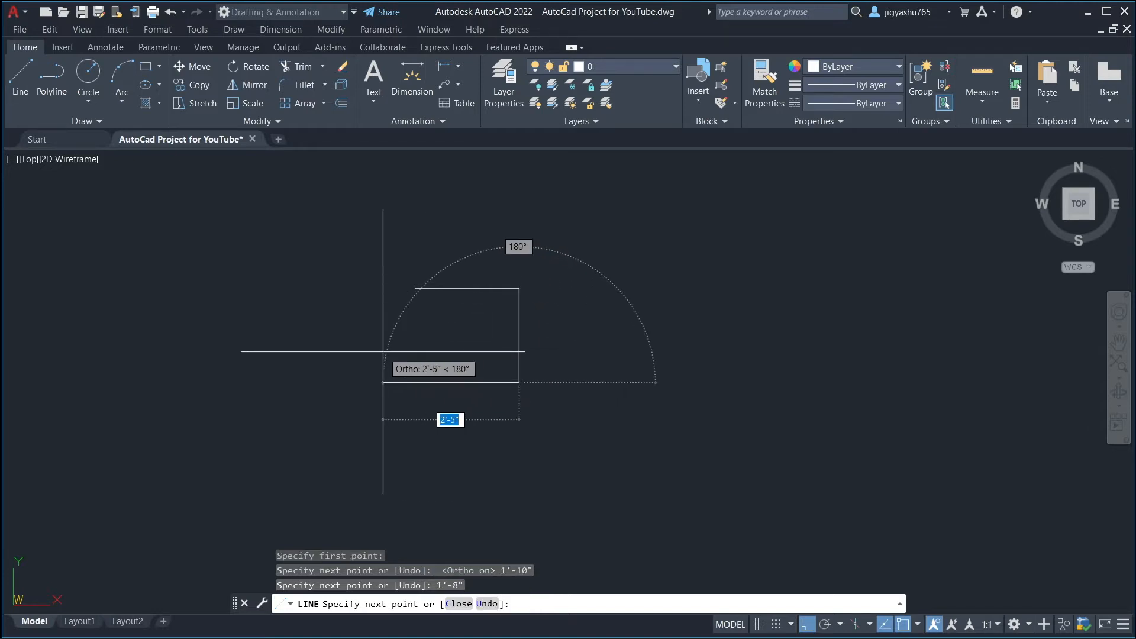
text(1')
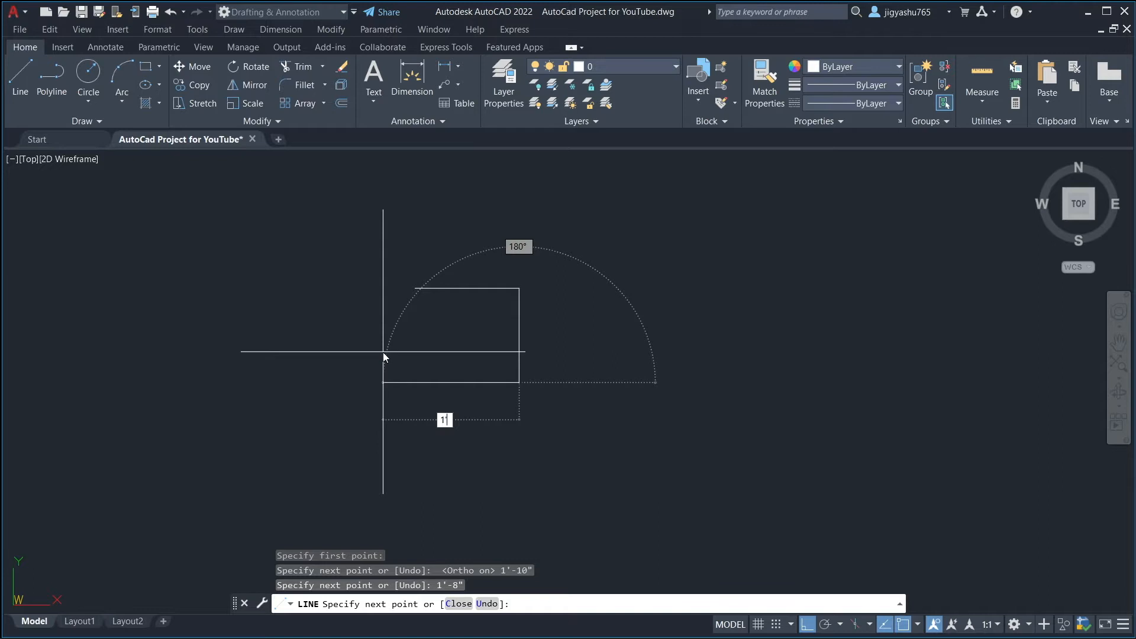
text(-10")
key(Return)
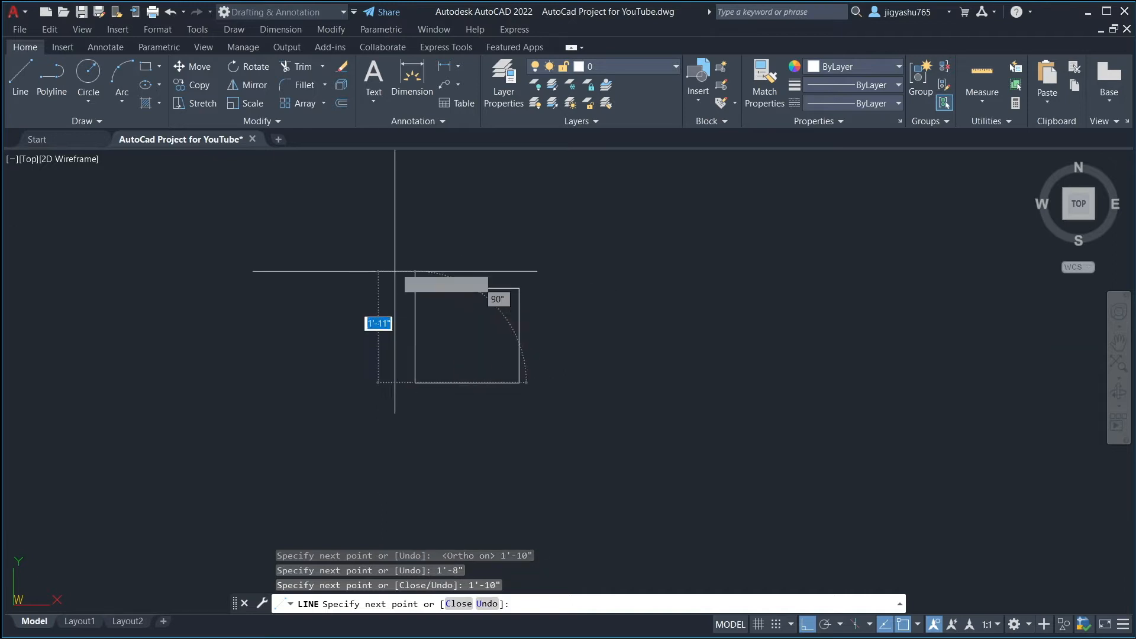
text(c)
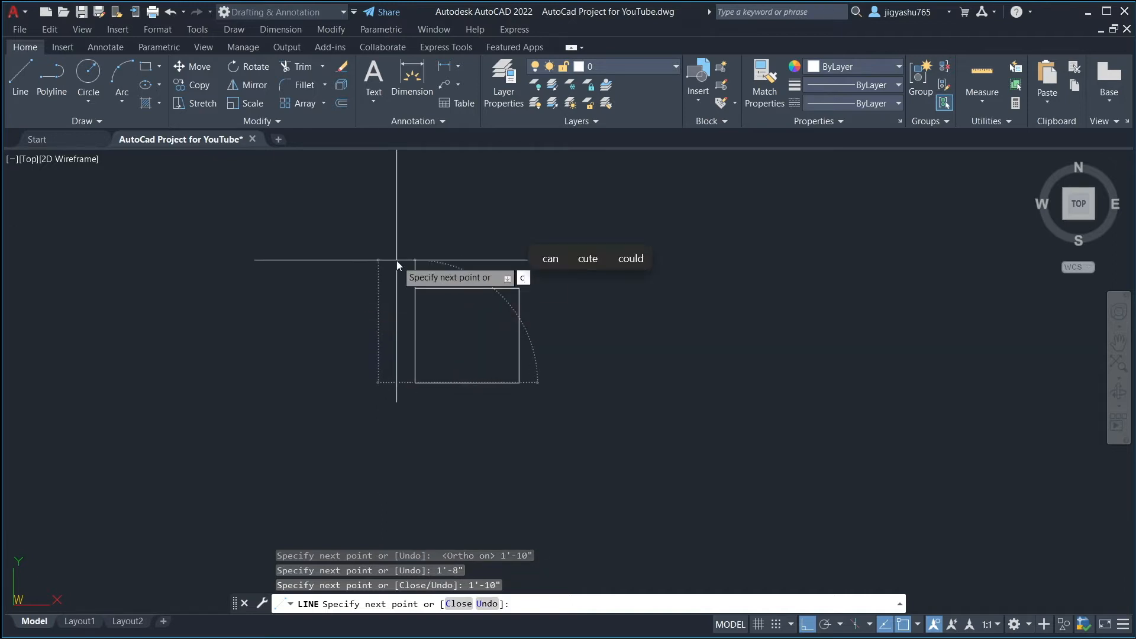
key(Return)
- Offset the rectangle's left and upper edges inward by 1"
scroll(655, 318, down, 1)
scroll(566, 318, up, 4)
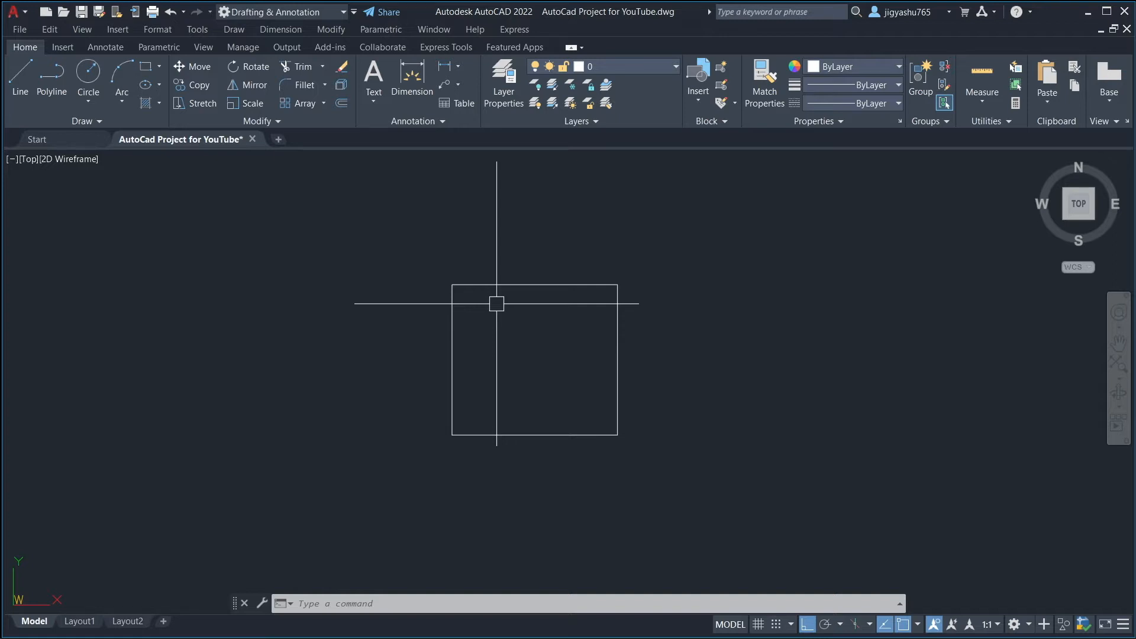
click(342, 105)
text(1")
key(Return)
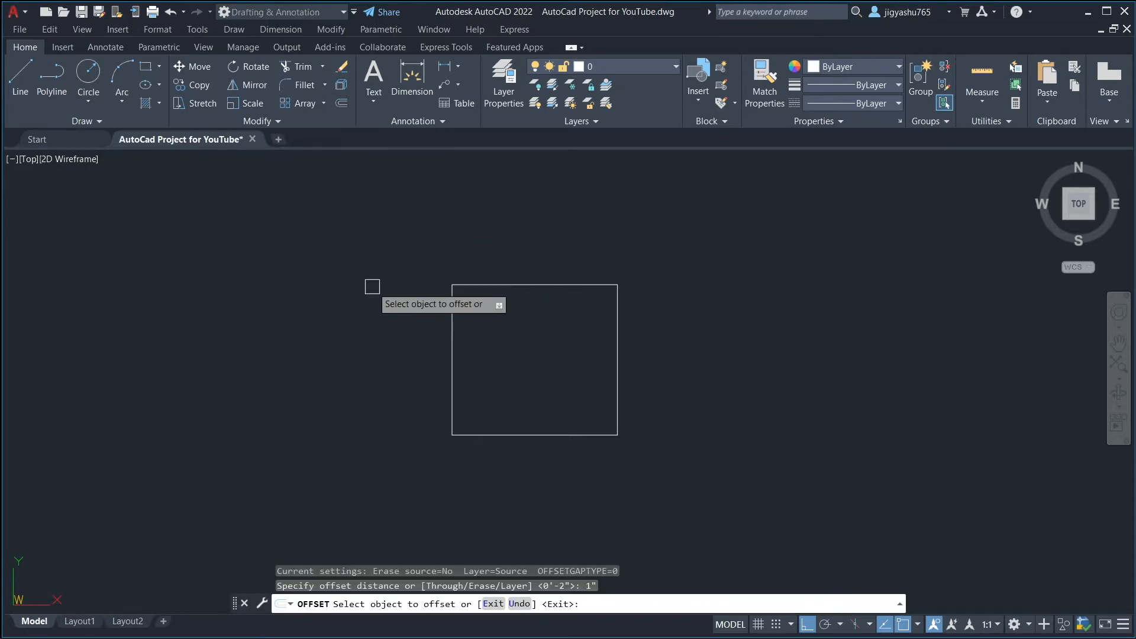
click(453, 347)
click(476, 349)
click(503, 285)
click(508, 335)
- Offset the rectangle's lower and right edges inward by the same 1" distance
click(507, 435)
click(509, 419)
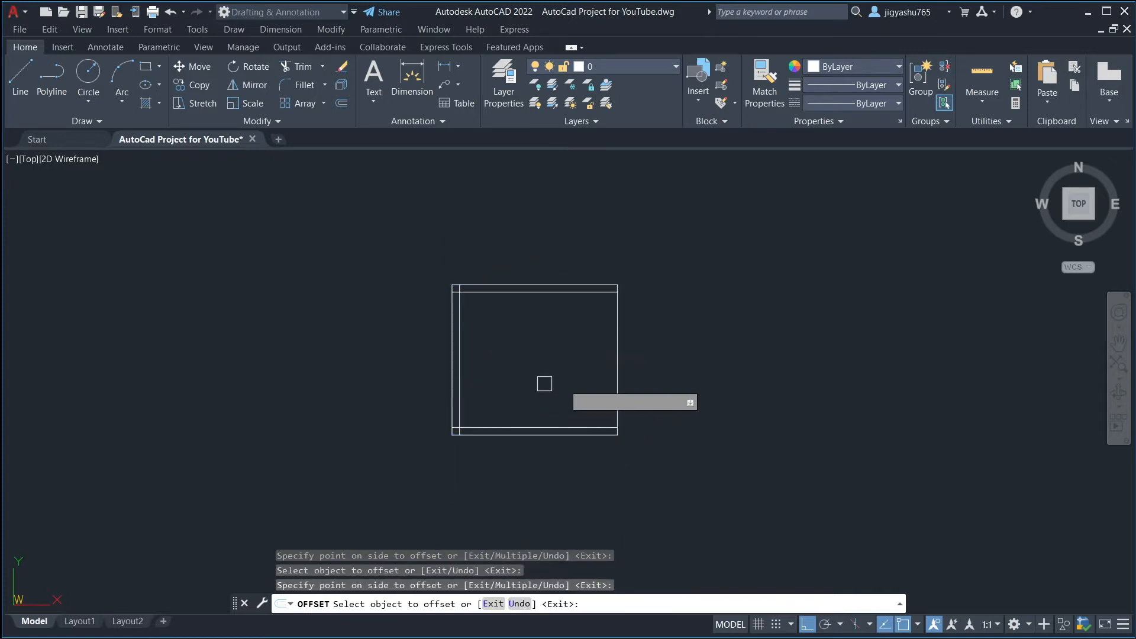
click(616, 382)
click(557, 379)
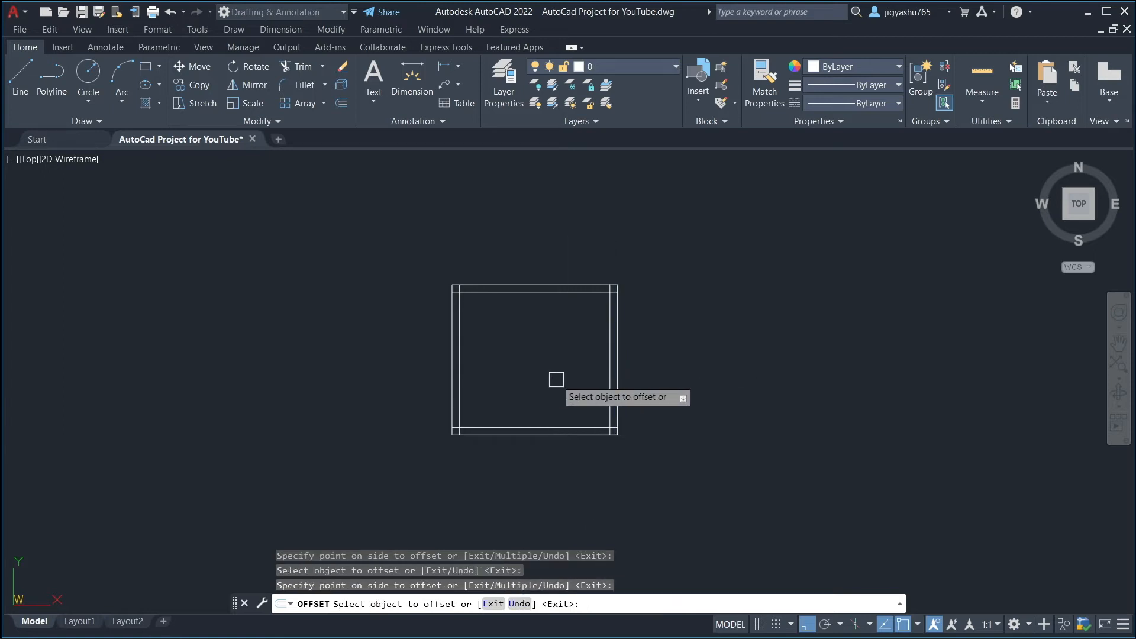
key(Escape)
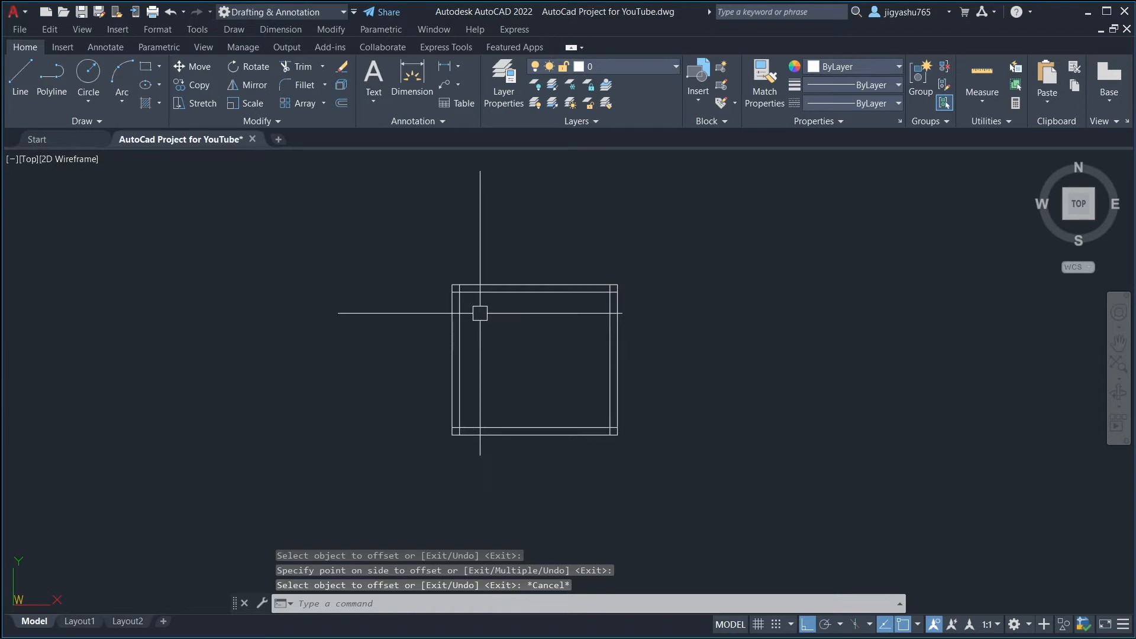
- Fillet the two upper corners of the inner rectangle with a 2" radius, using the Multiple option
scroll(477, 311, up, 2)
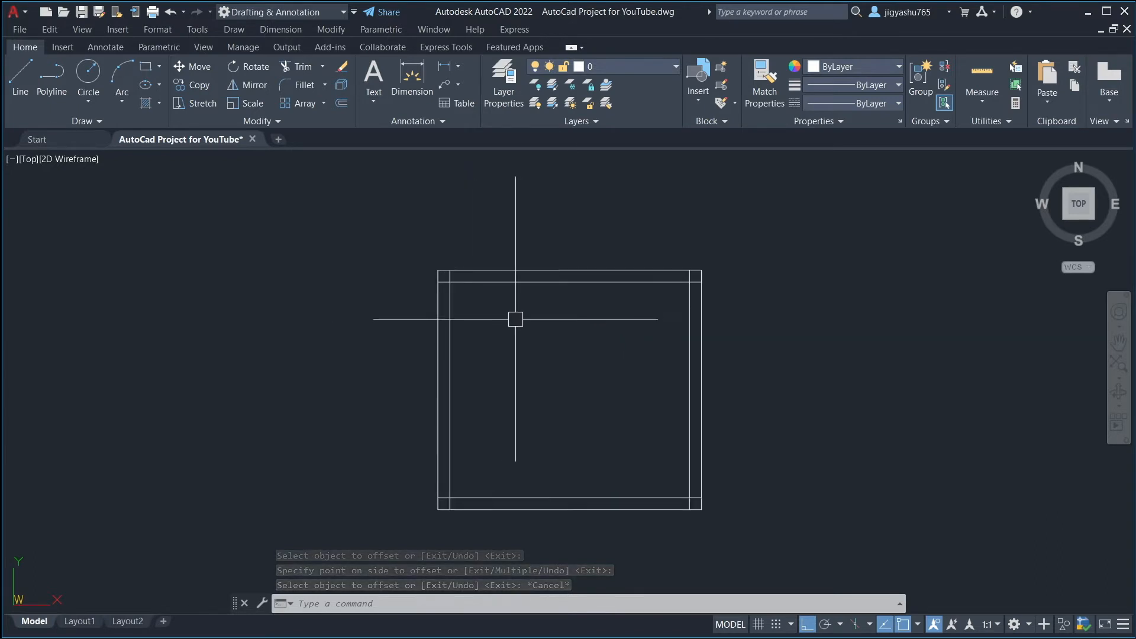
click(294, 83)
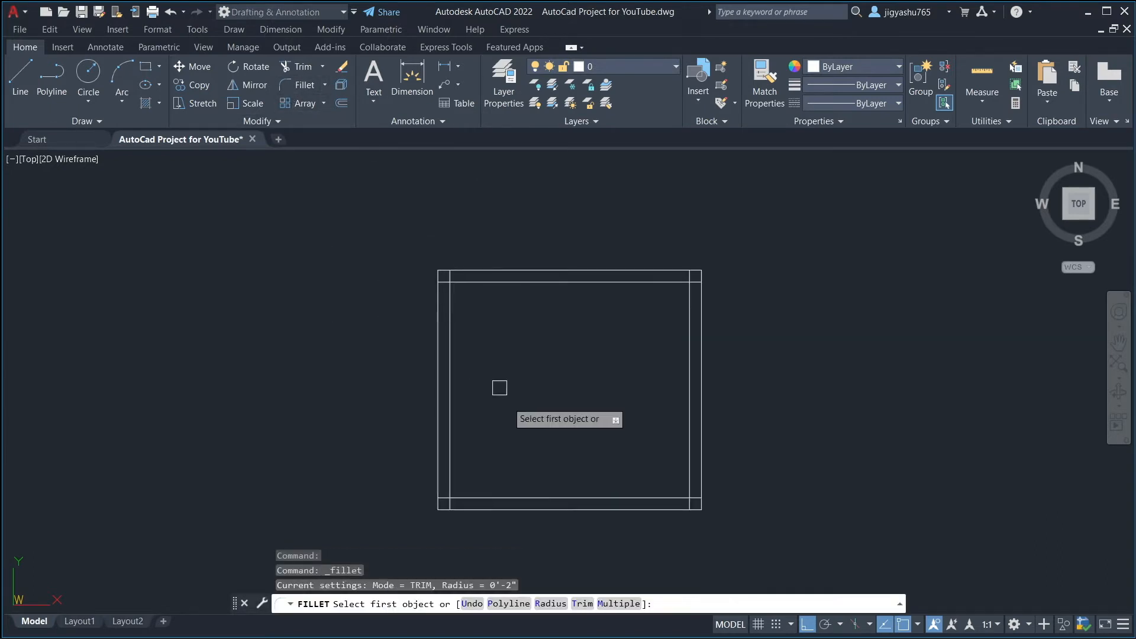
click(551, 604)
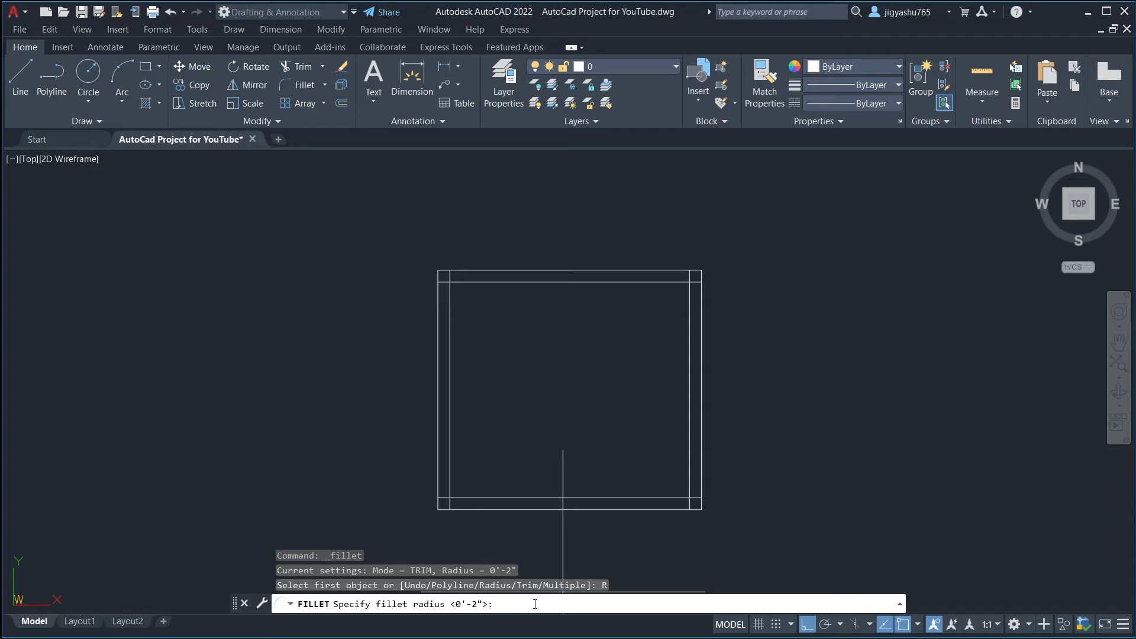
key(Return)
click(608, 606)
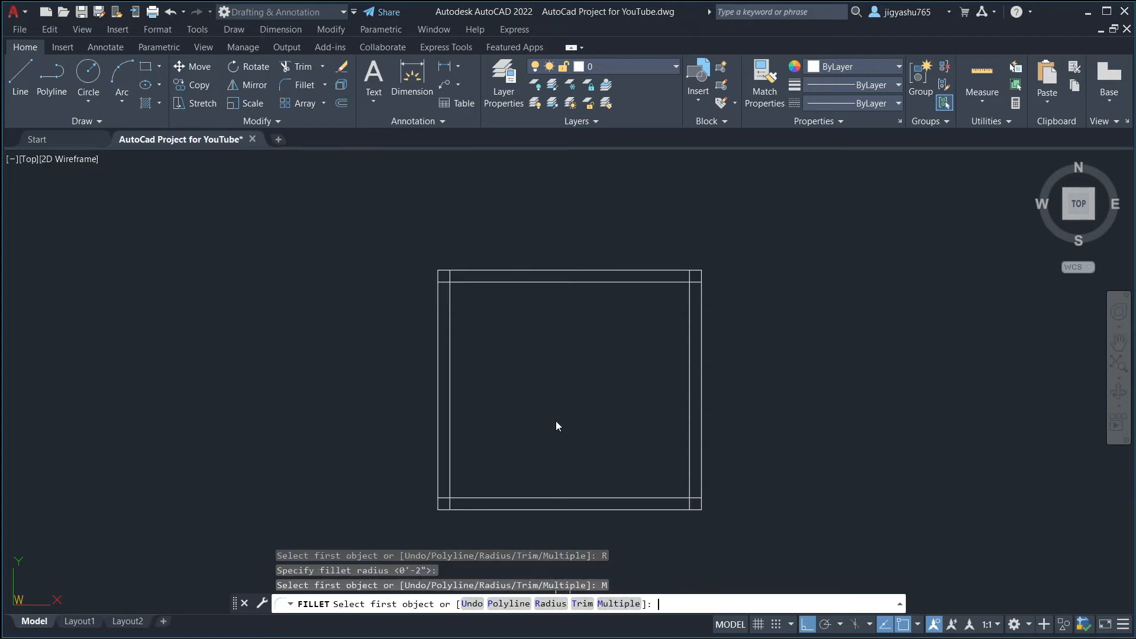
click(451, 319)
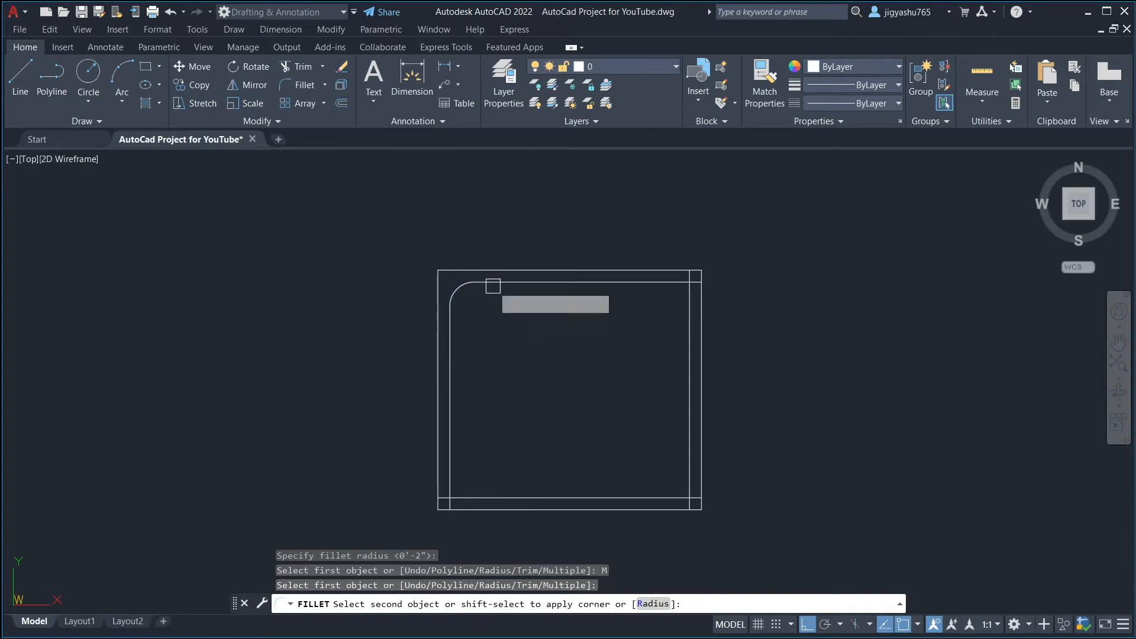
click(491, 287)
click(637, 282)
click(689, 322)
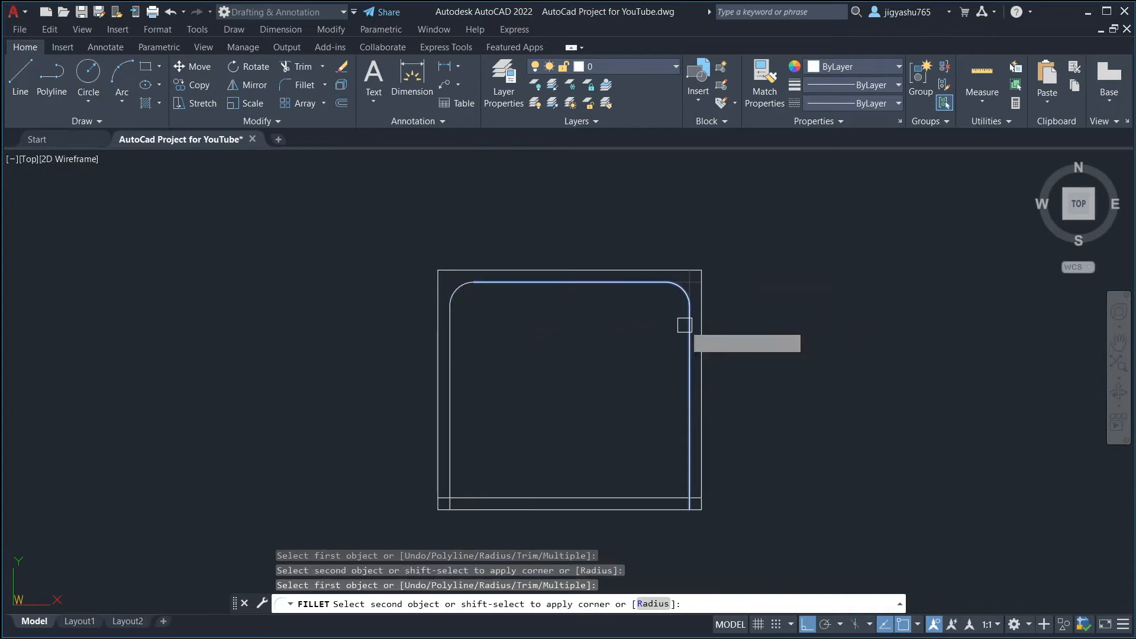
- Fillet the two lower corners of the inner rectangle with the same 2" radius
click(682, 453)
click(664, 497)
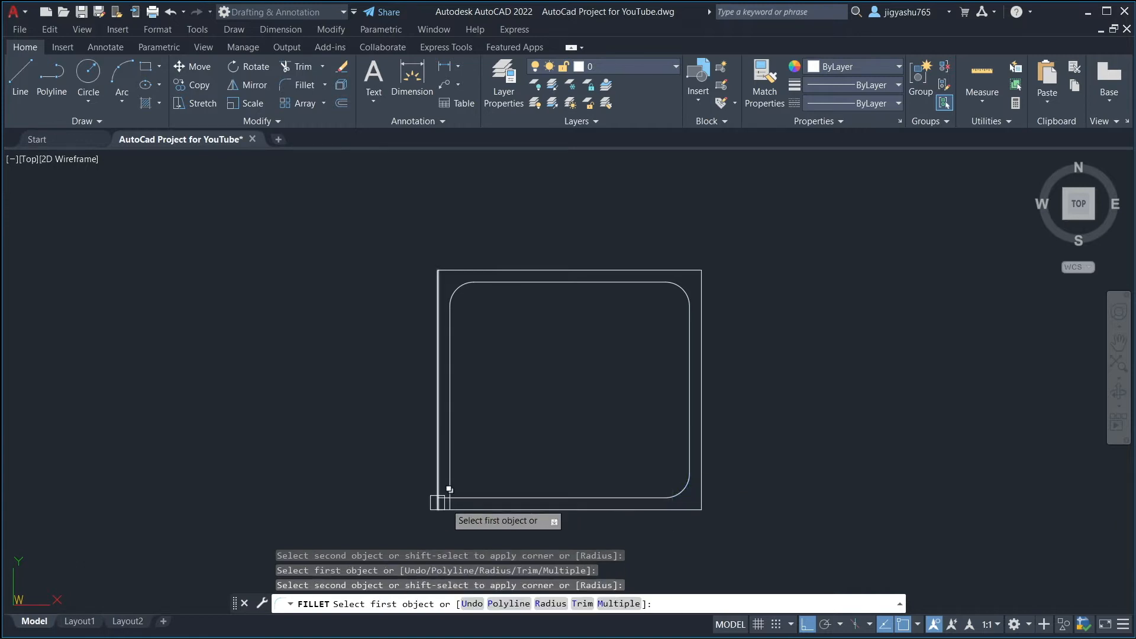
click(485, 502)
click(453, 460)
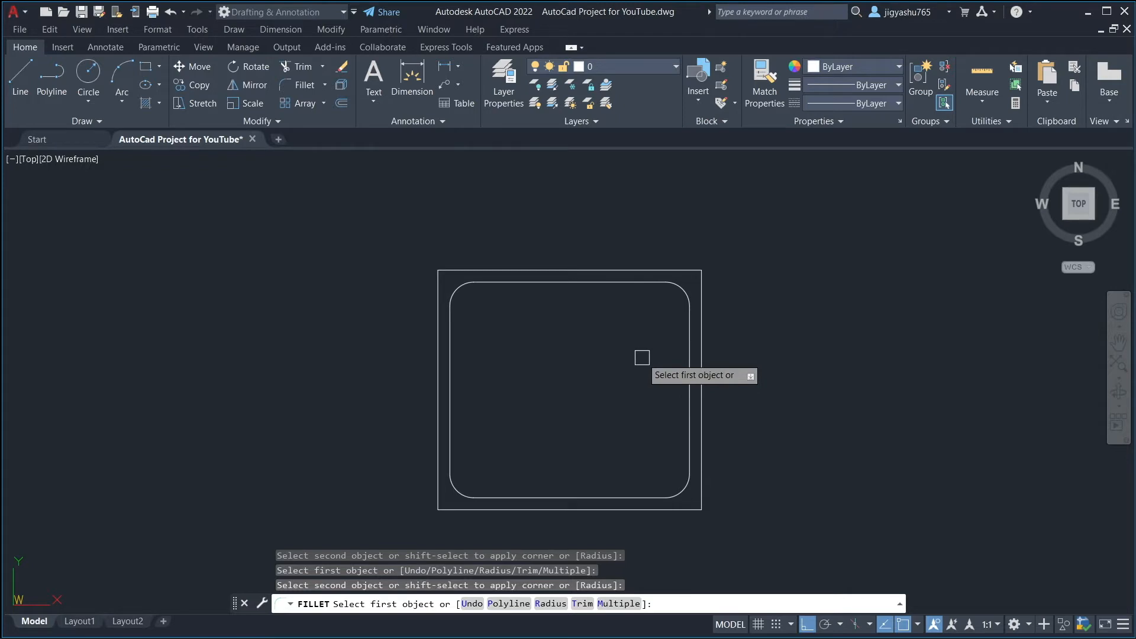
key(Escape)
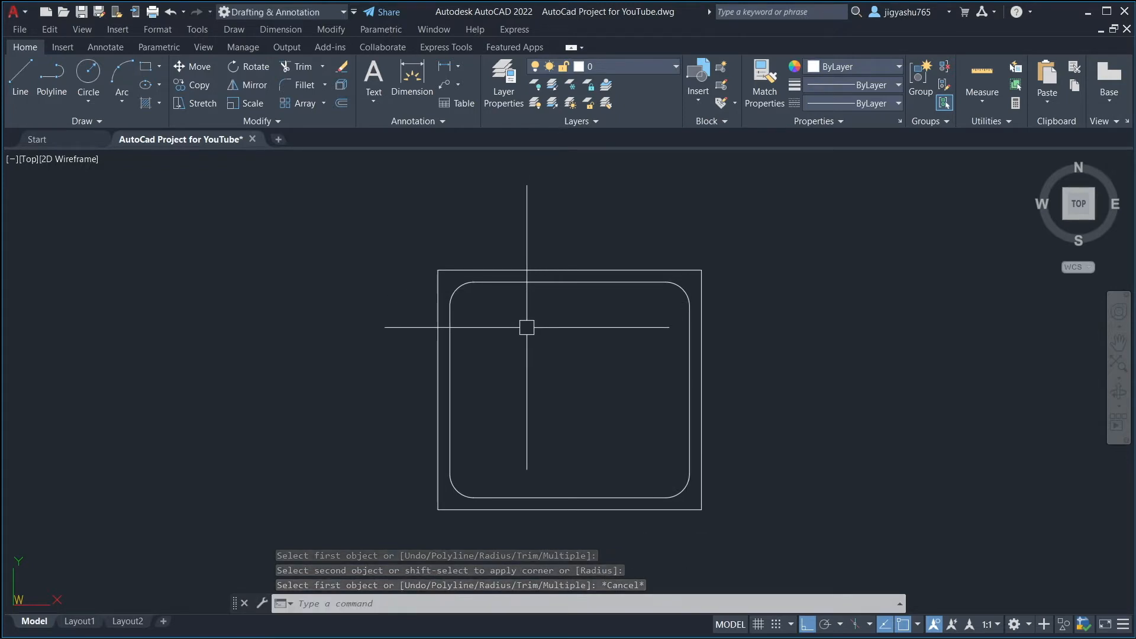
- Mirror the basin outline, except its outer right edge, about that vertical edge and keep the source objects
click(399, 222)
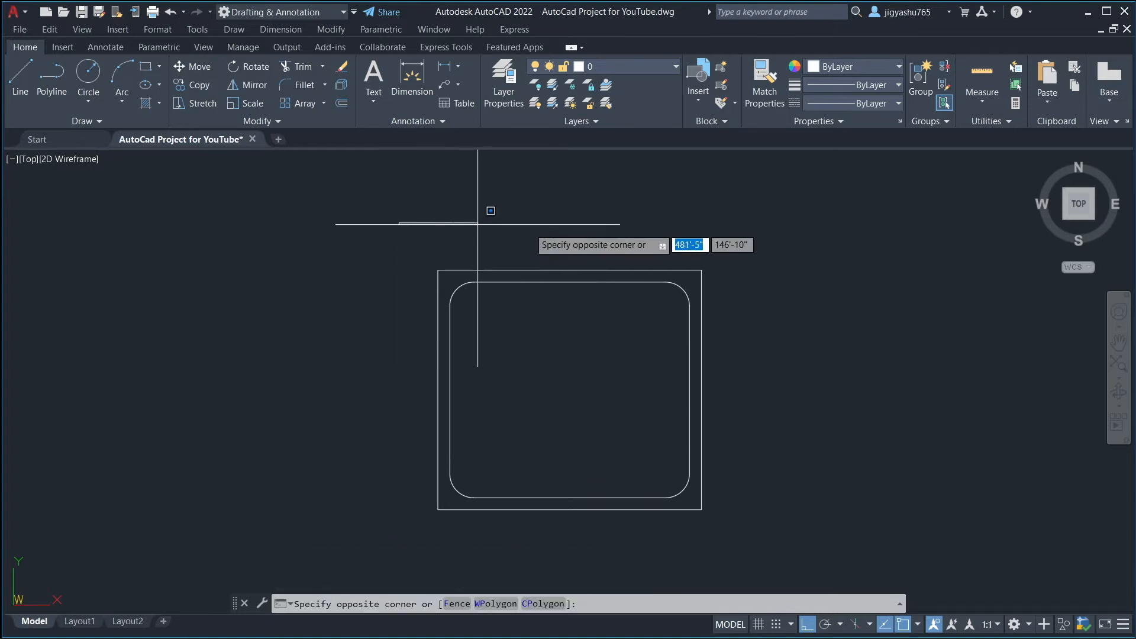
click(699, 551)
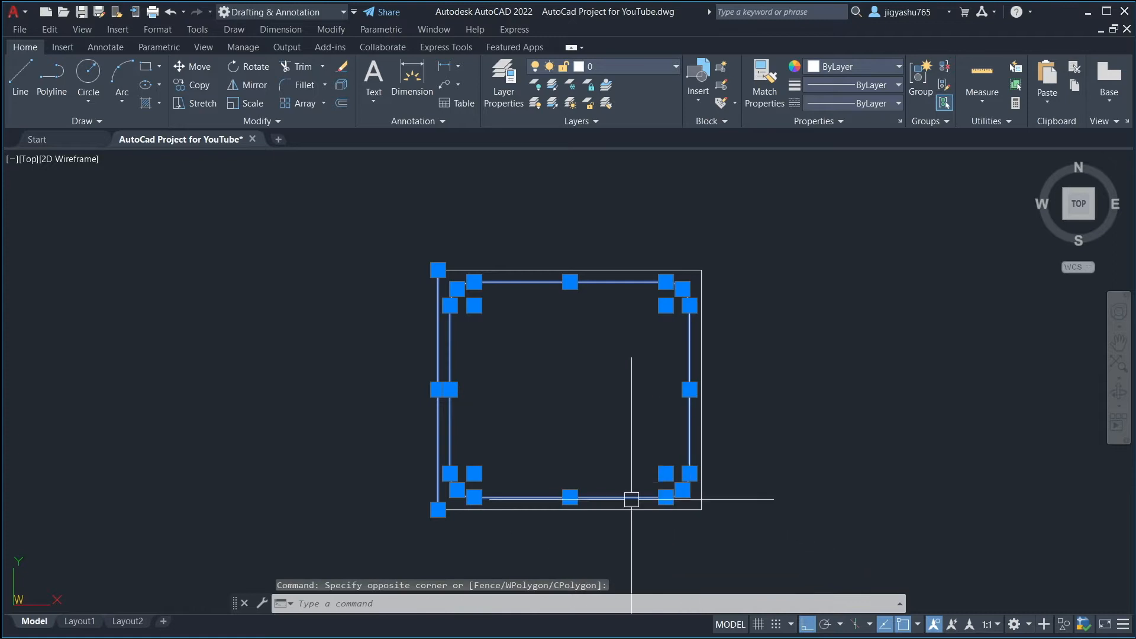
click(604, 270)
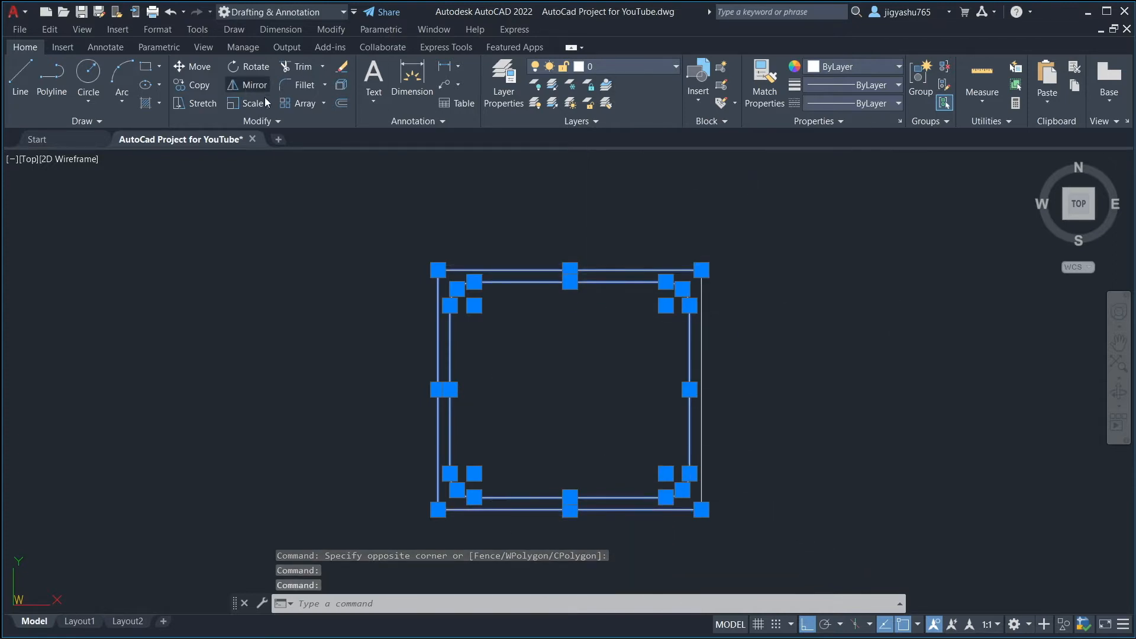
text(mi)
key(Return)
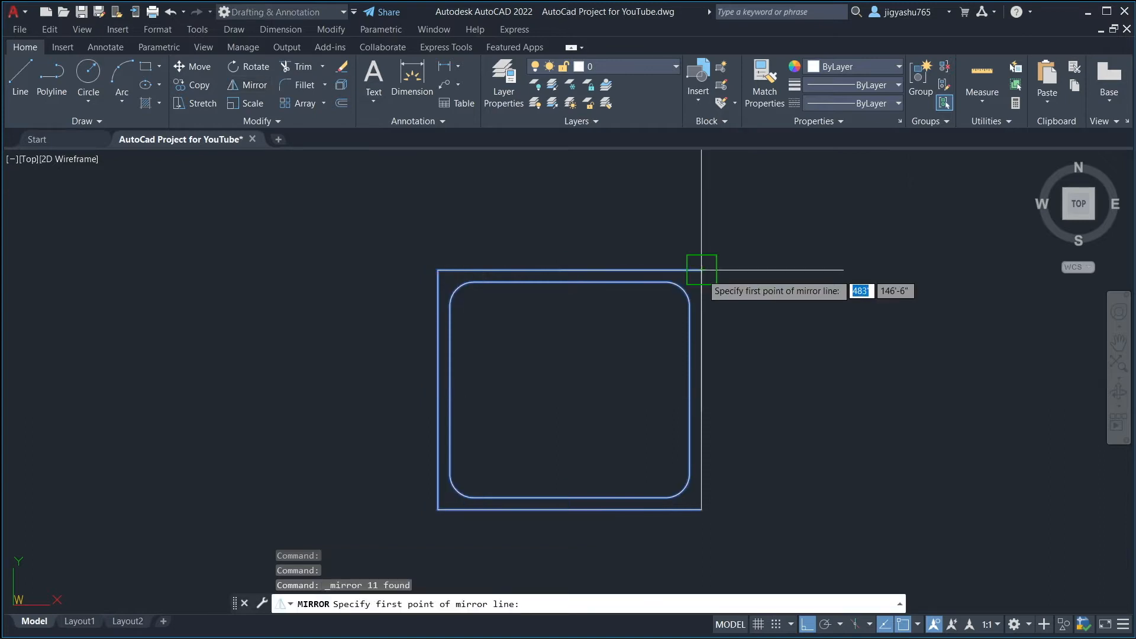
click(702, 271)
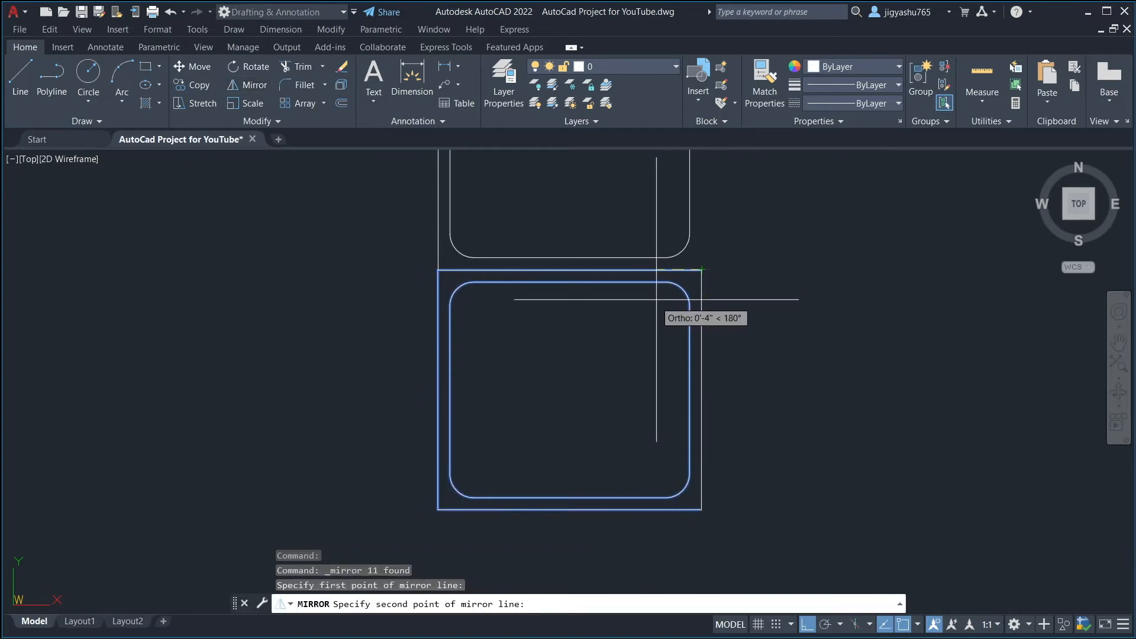
click(704, 509)
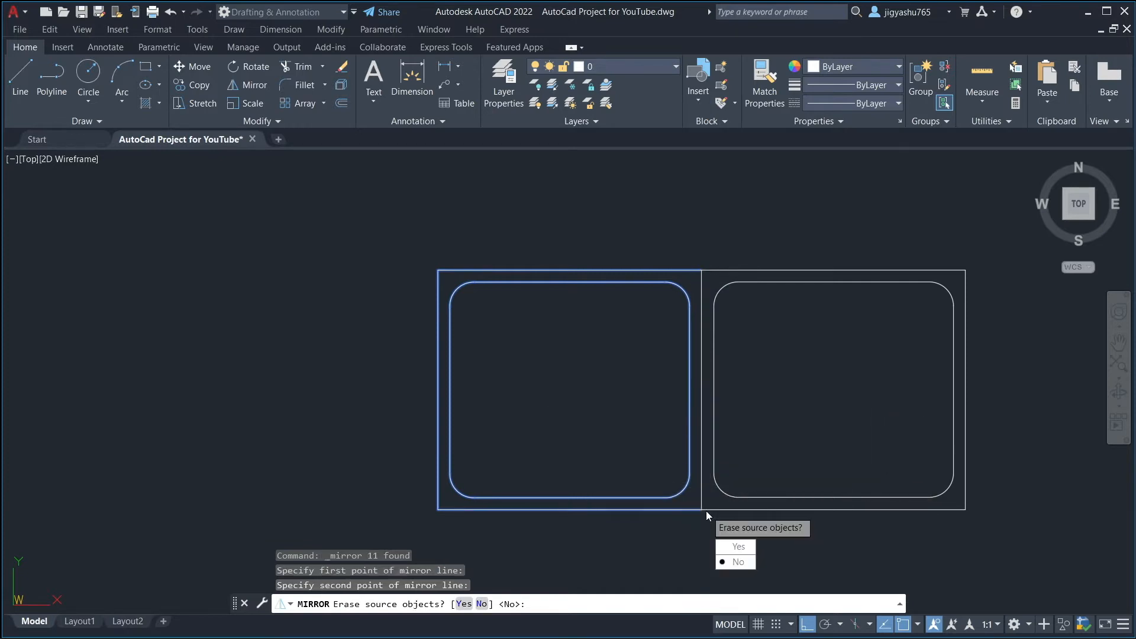
click(749, 566)
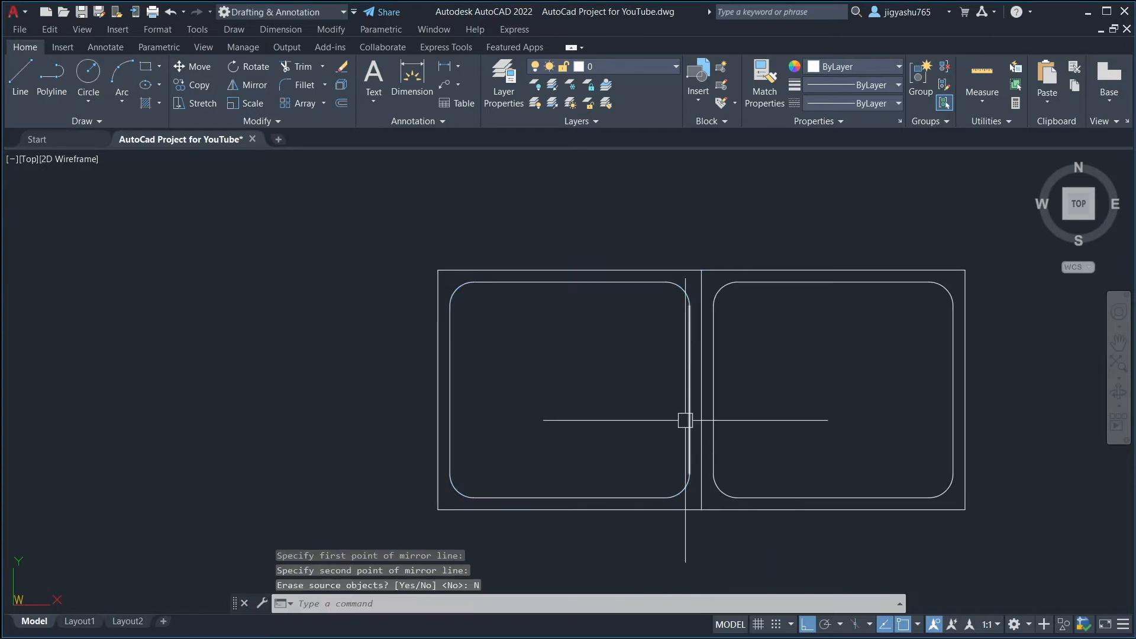
- Delete the dividing edge between the two basins and move the right basin's outline 1" toward the left basin
click(702, 379)
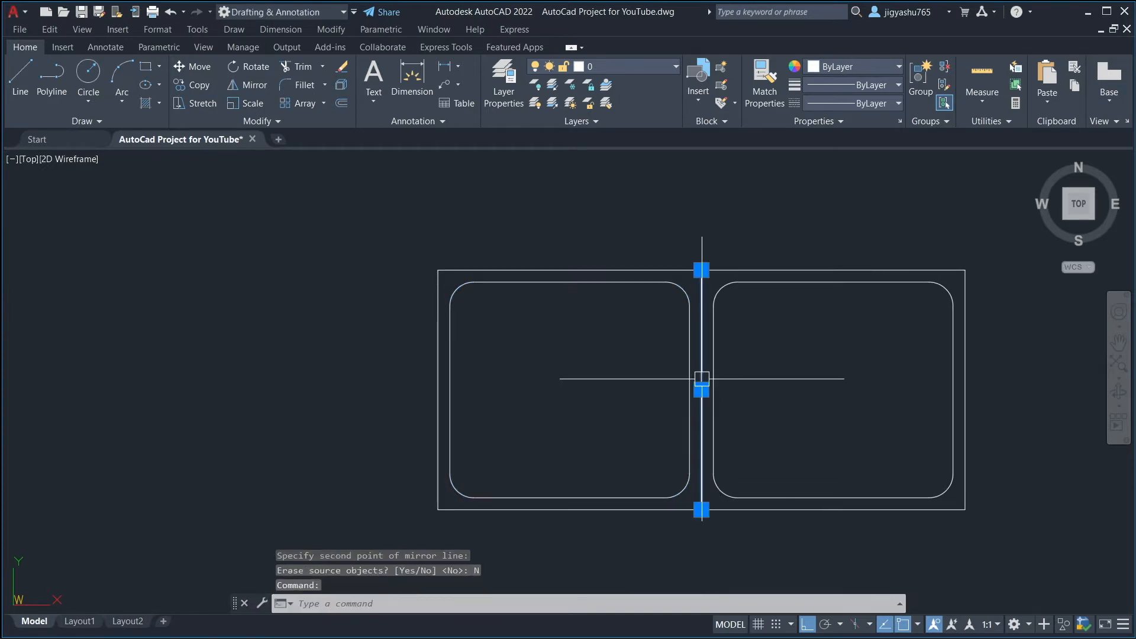
key(Delete)
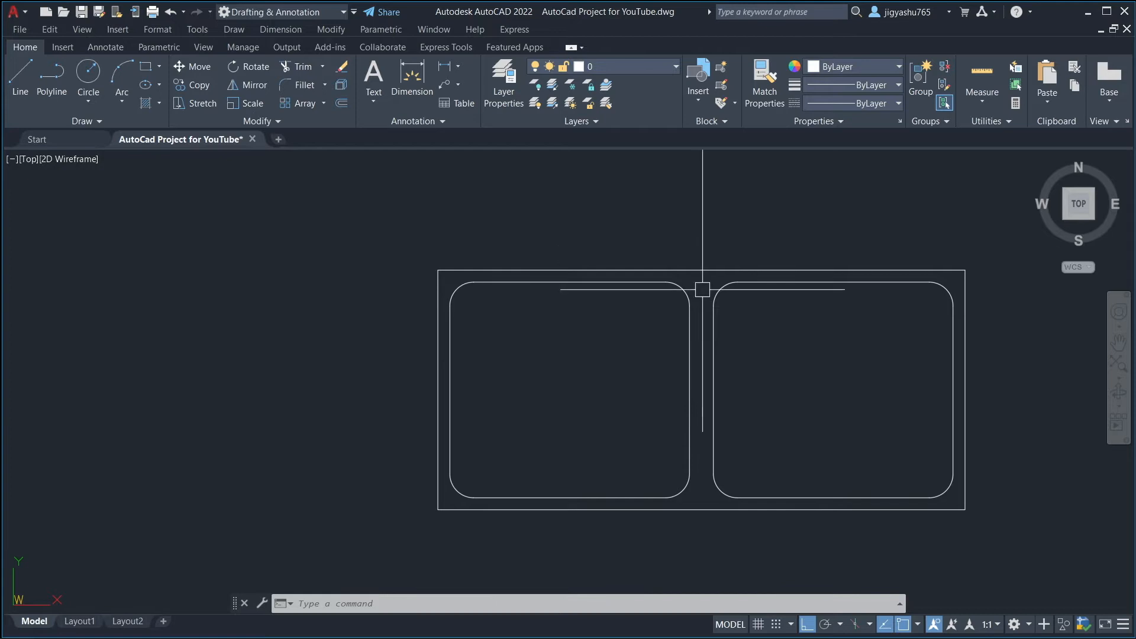
click(706, 235)
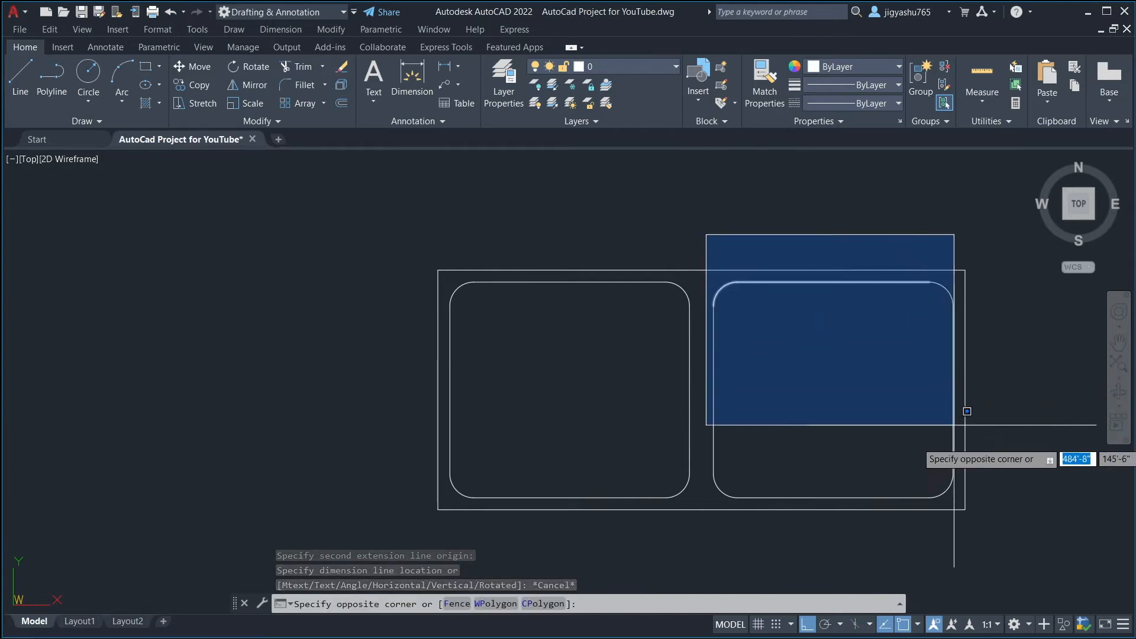
click(1011, 524)
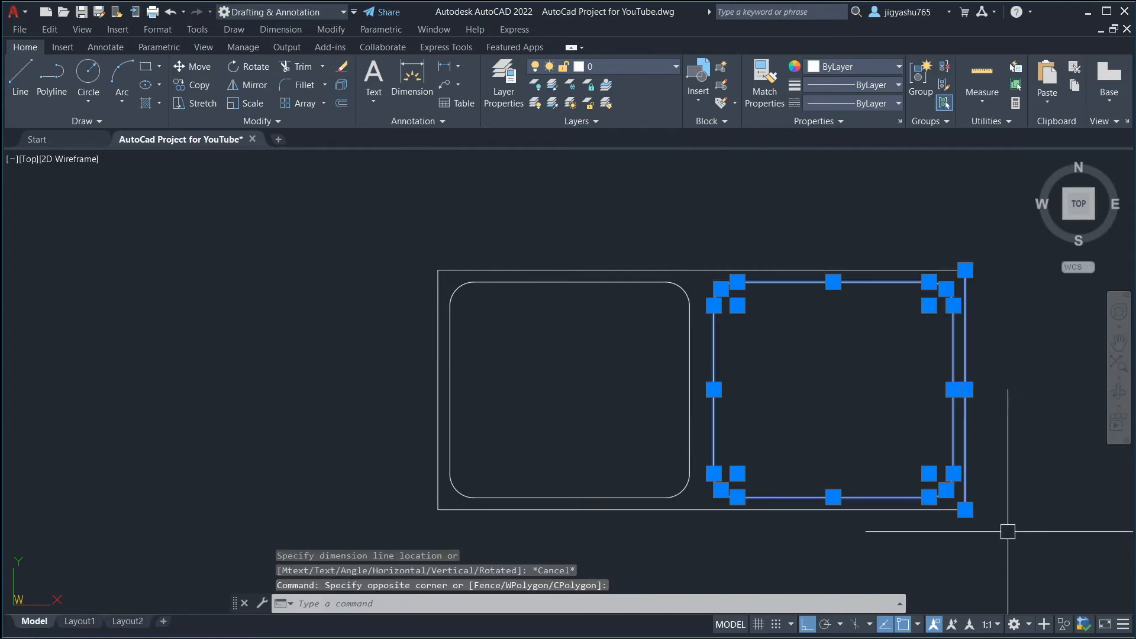
click(802, 271)
click(804, 514)
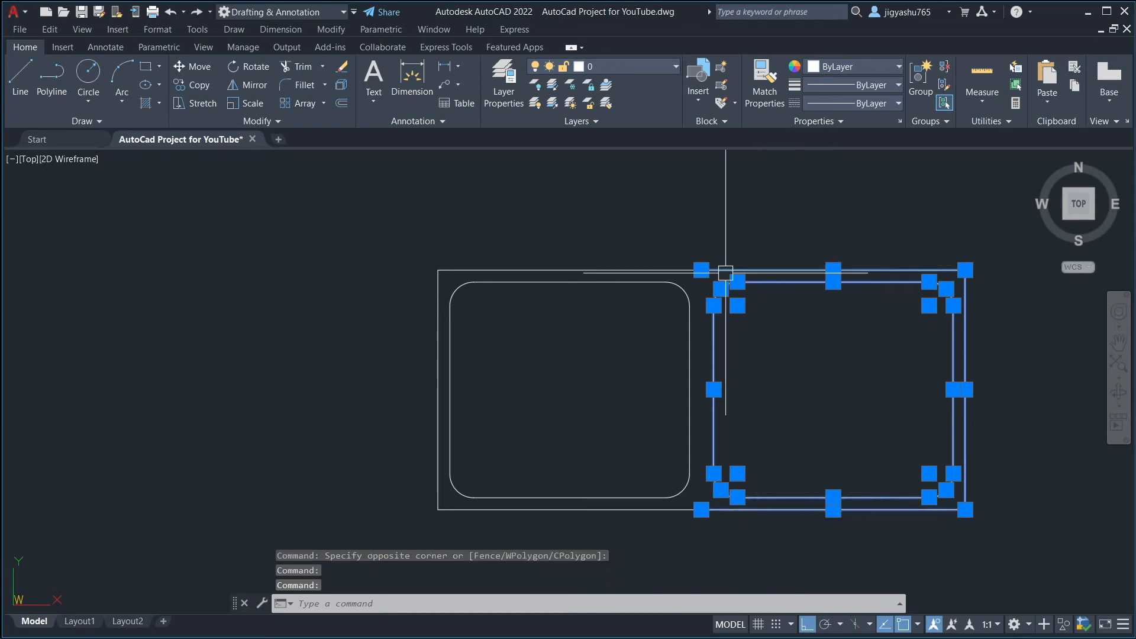
click(200, 67)
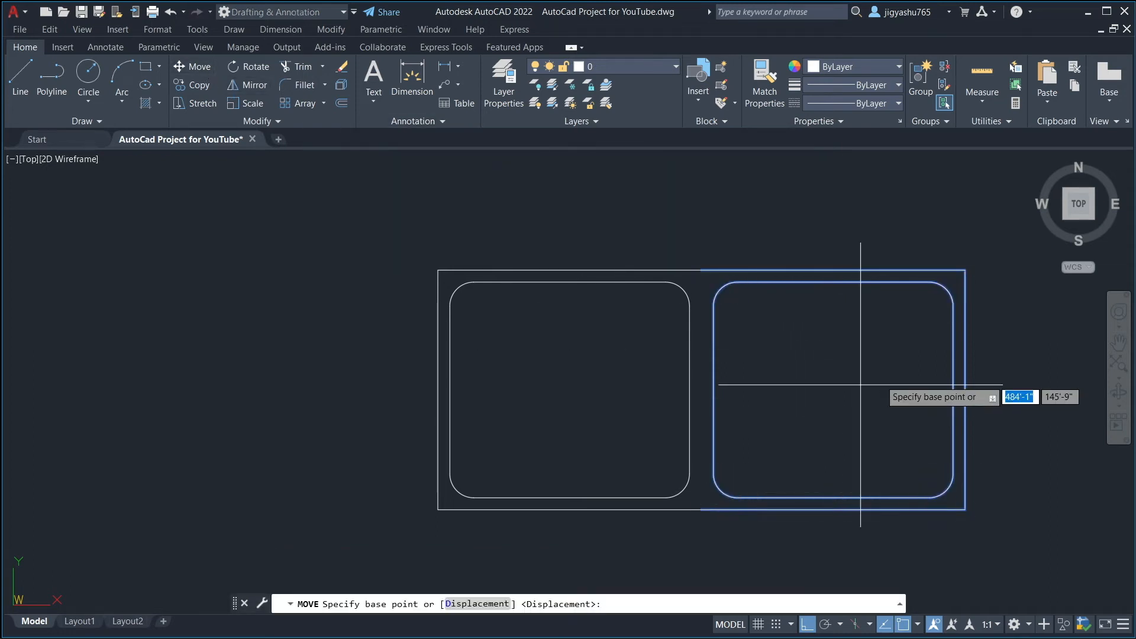
click(953, 389)
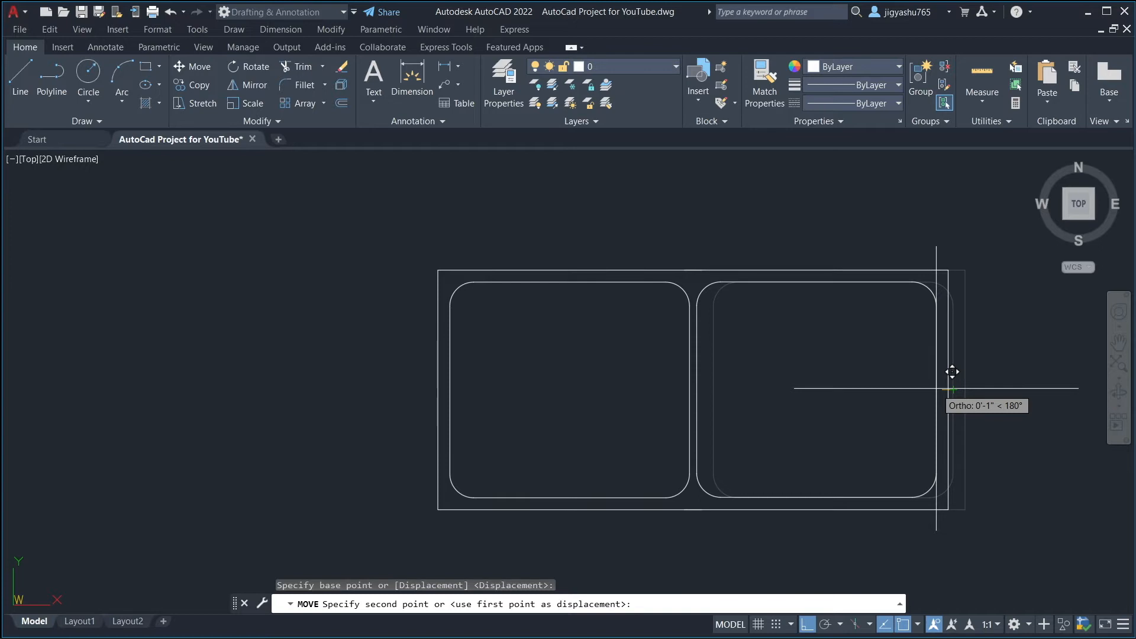
text(1)
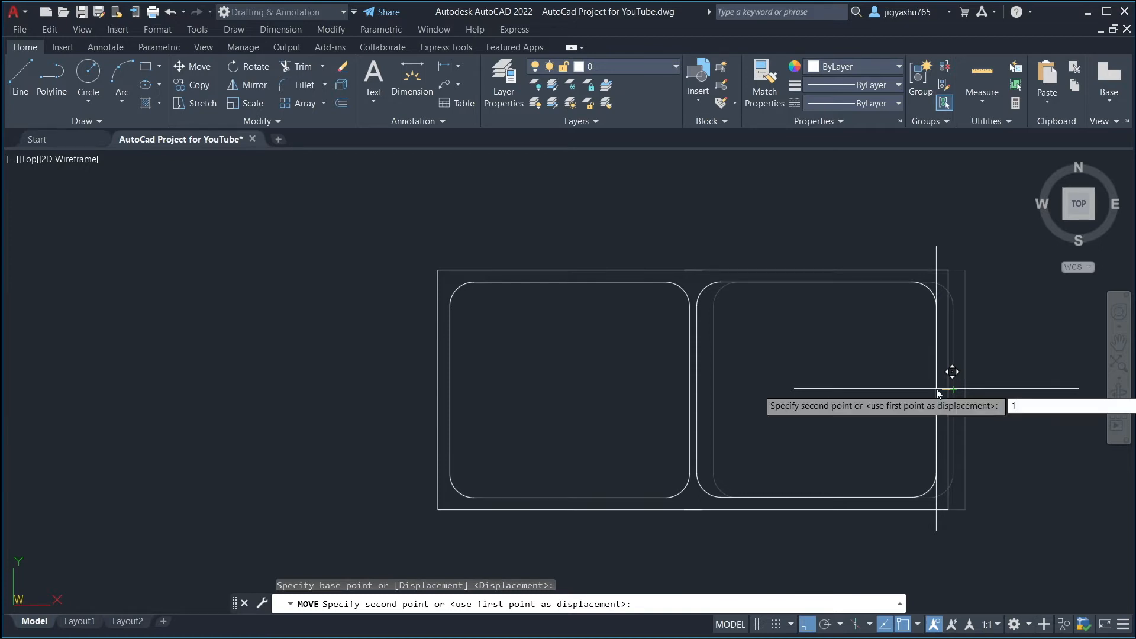
text(")
key(Return)
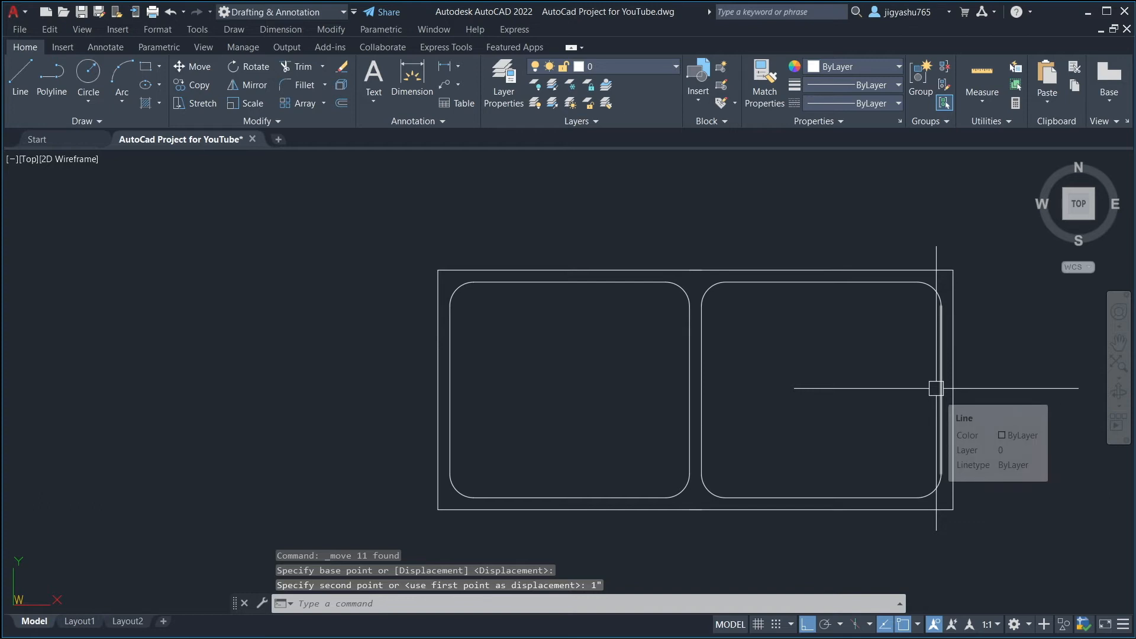
key(Escape)
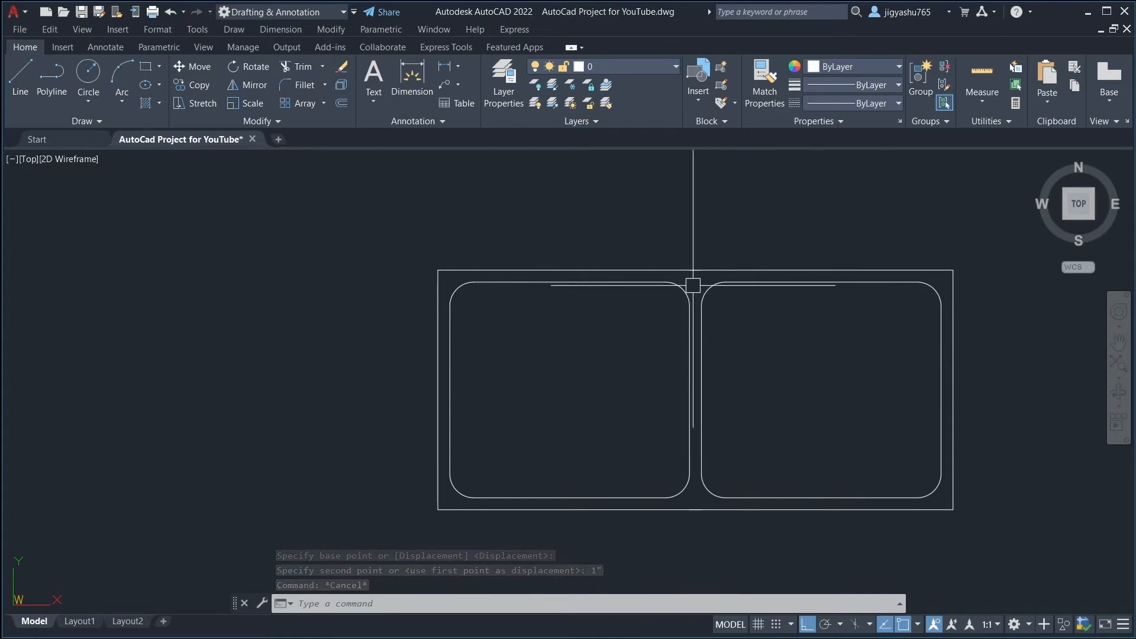
- Delete the upper and lower outer edges around the right basin
scroll(692, 267, up, 4)
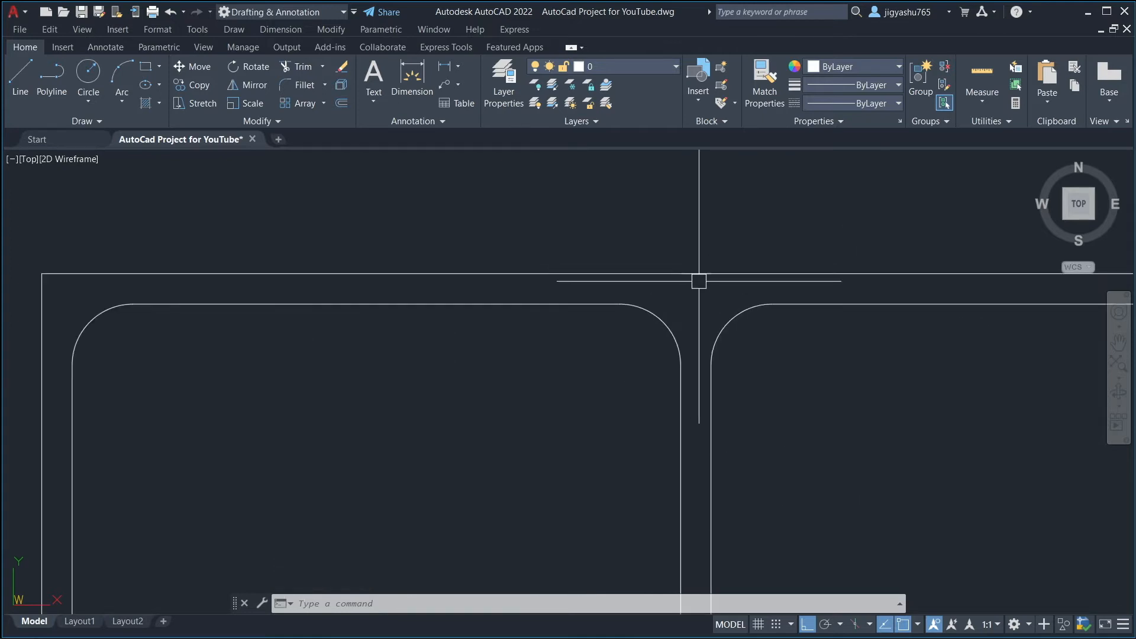
scroll(705, 278, down, 5)
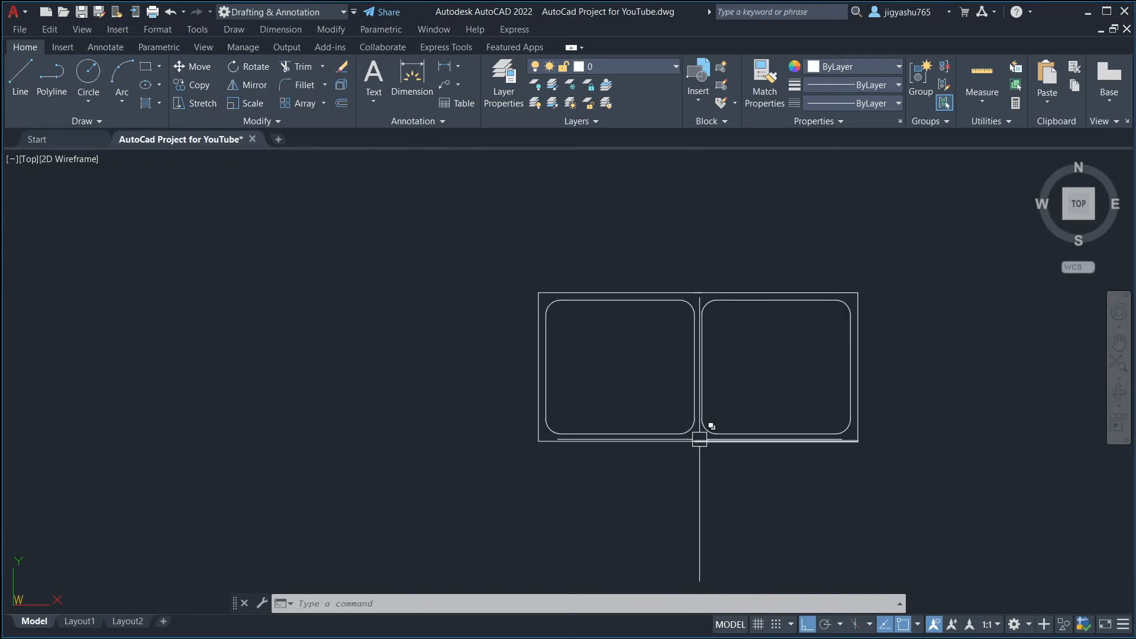
click(755, 436)
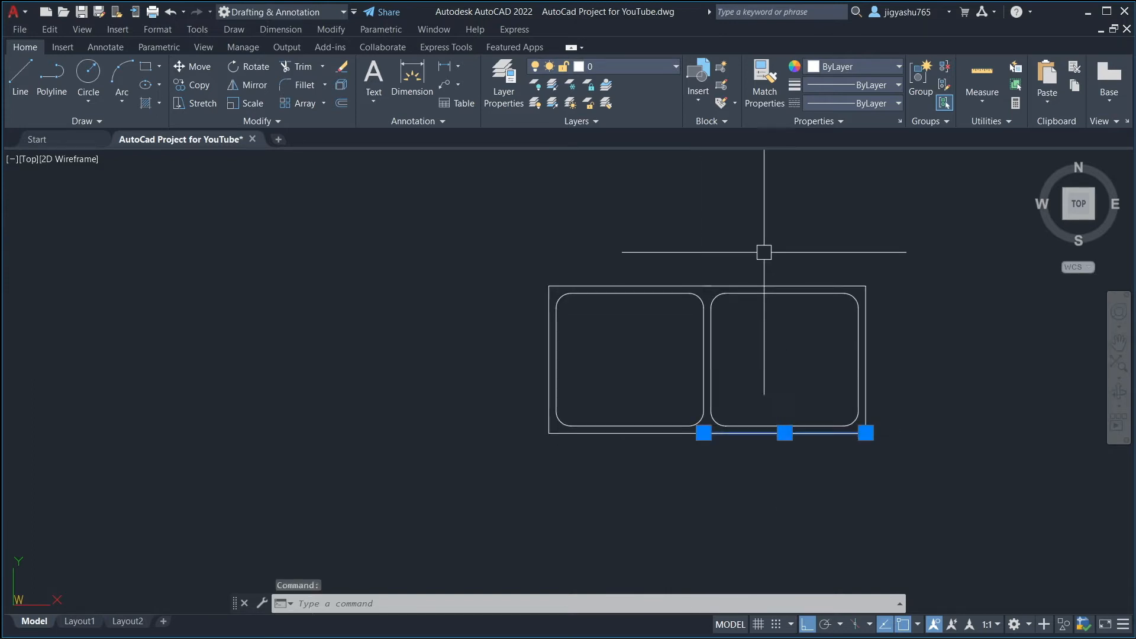
click(760, 281)
key(Delete)
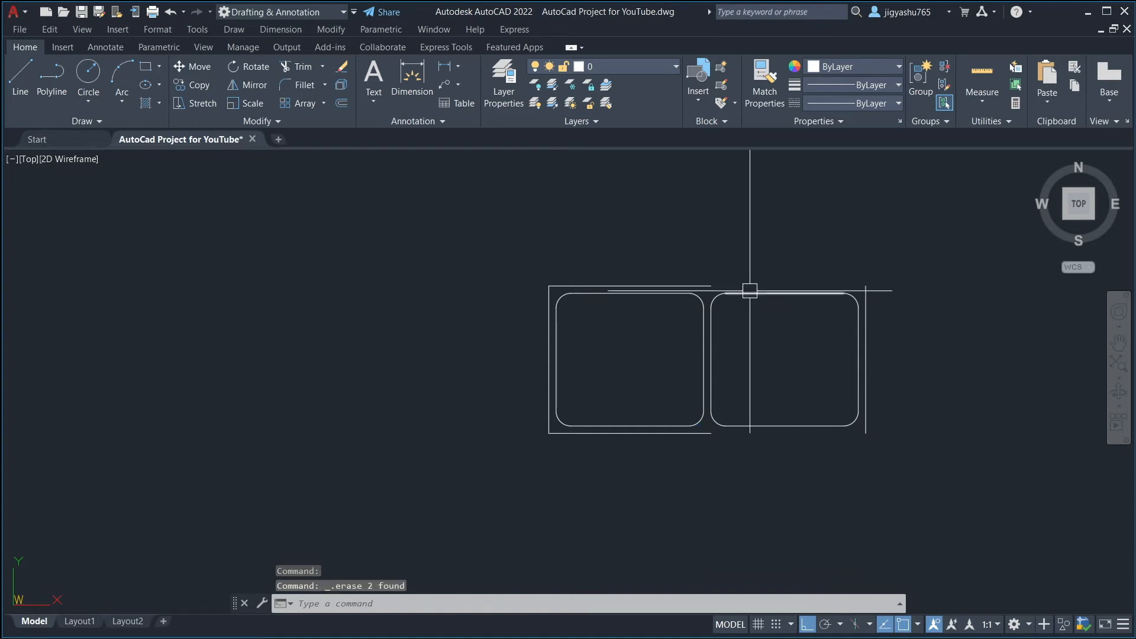
- Stretch the left basin's upper and lower outer edges to the ends of the far right vertical edge
click(669, 286)
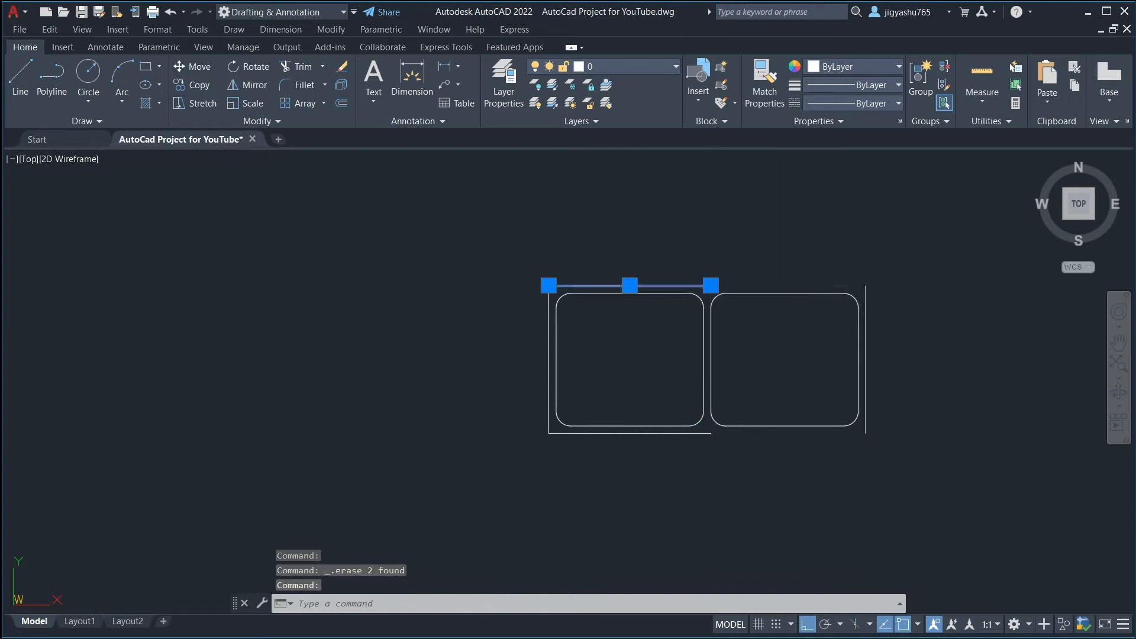
click(711, 285)
click(873, 285)
click(711, 433)
click(711, 434)
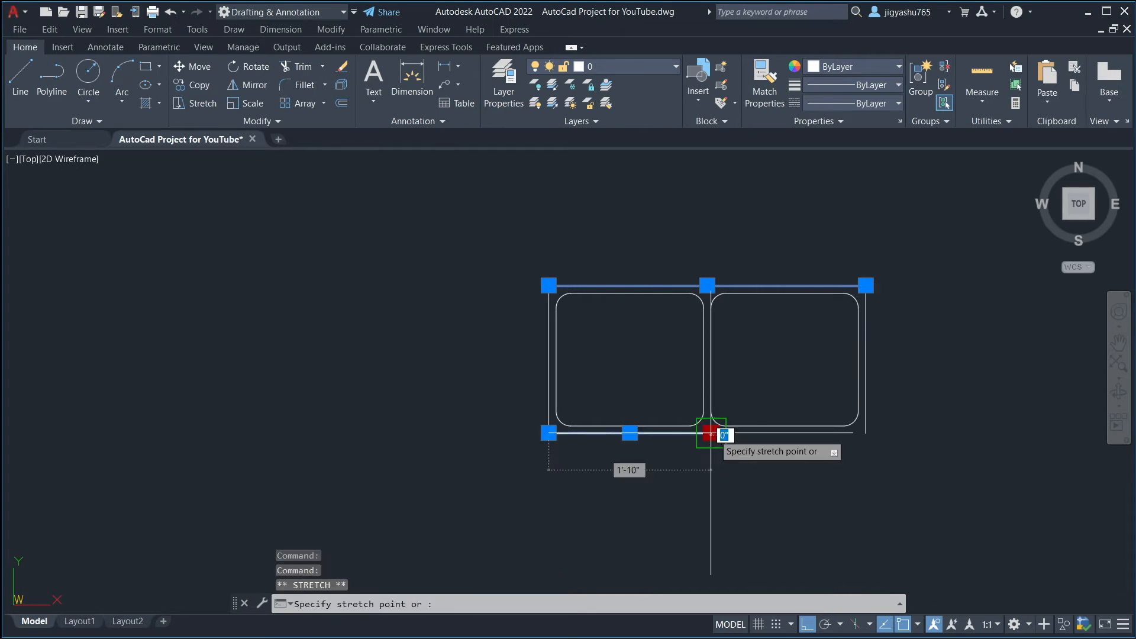
click(866, 434)
mouse_move(867, 442)
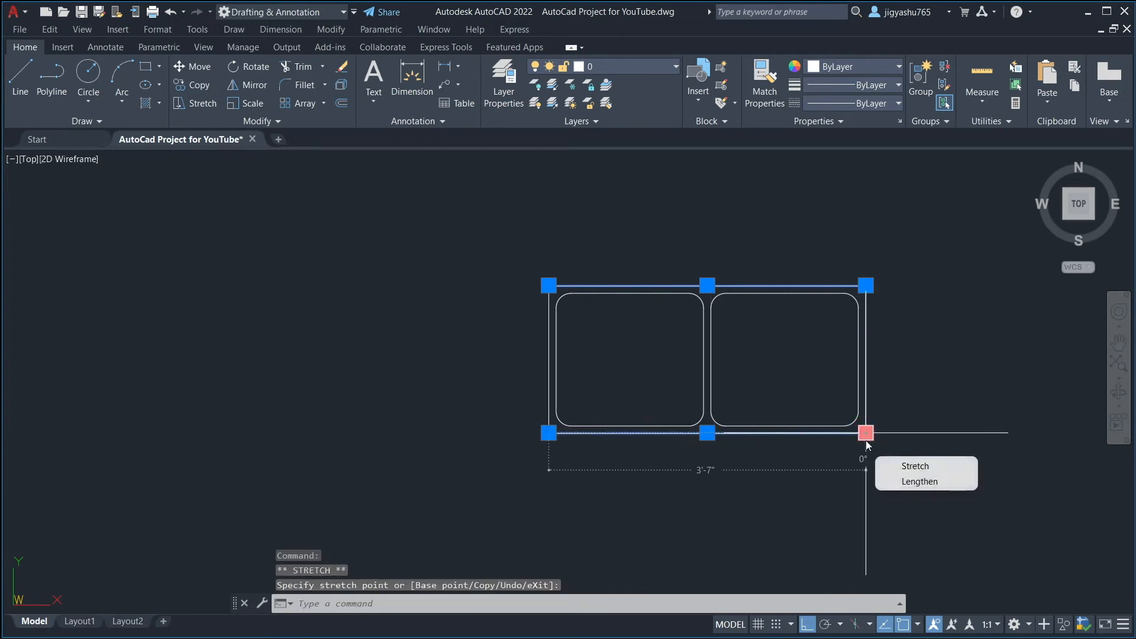
key(Escape)
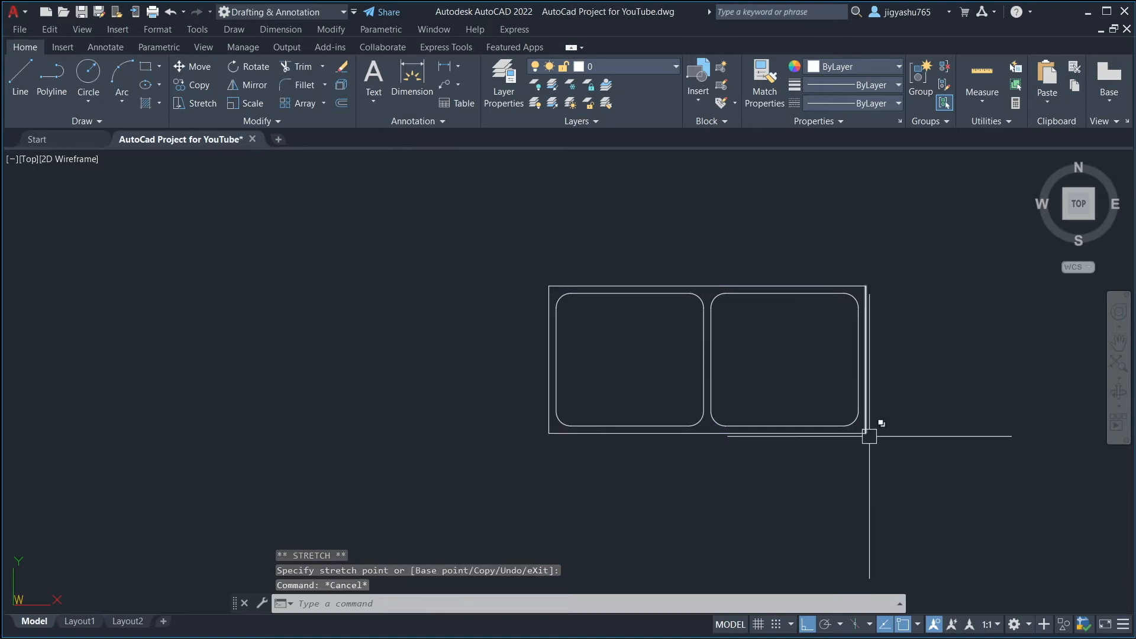
- Draw a small drain circle centred in the left basin, aligned with the midpoints of its inner edges
scroll(720, 344, up, 4)
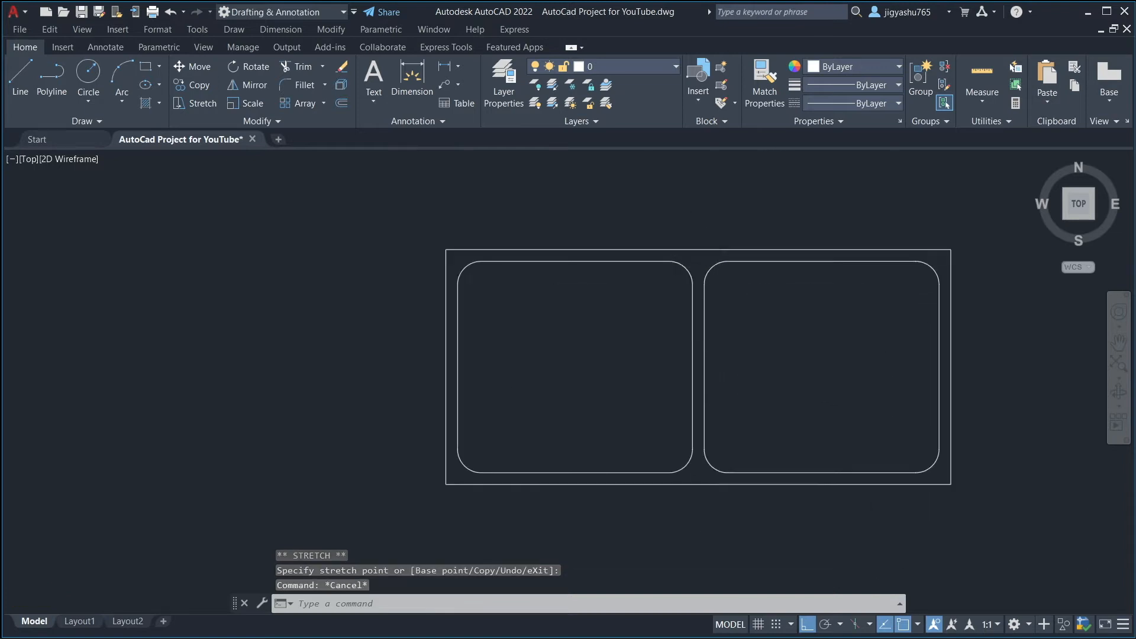
scroll(718, 347, down, 2)
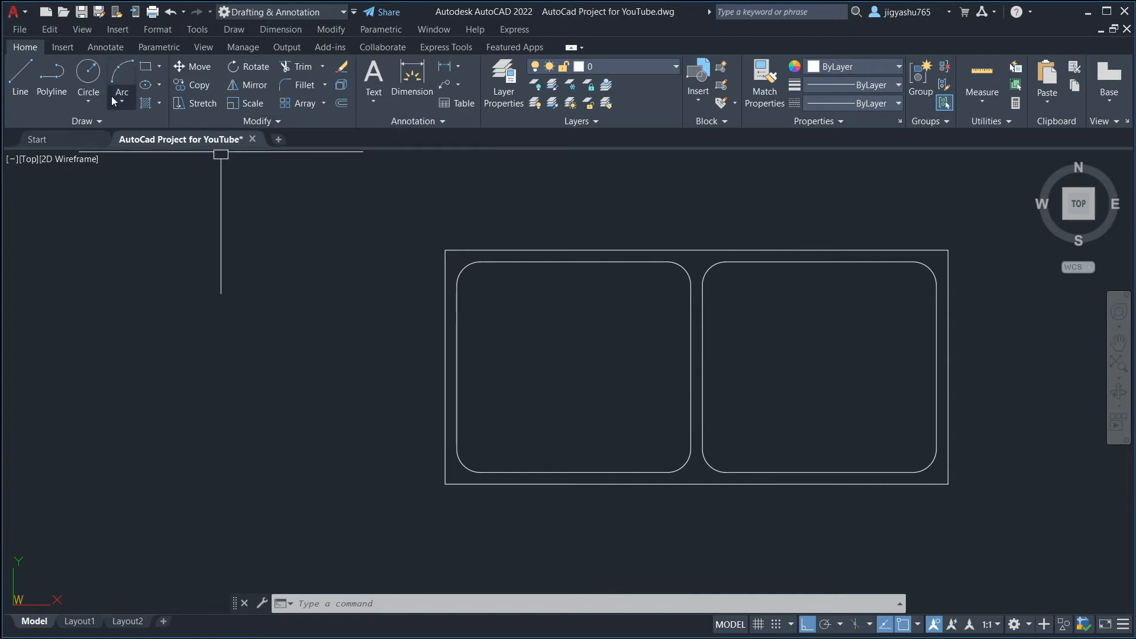
click(89, 77)
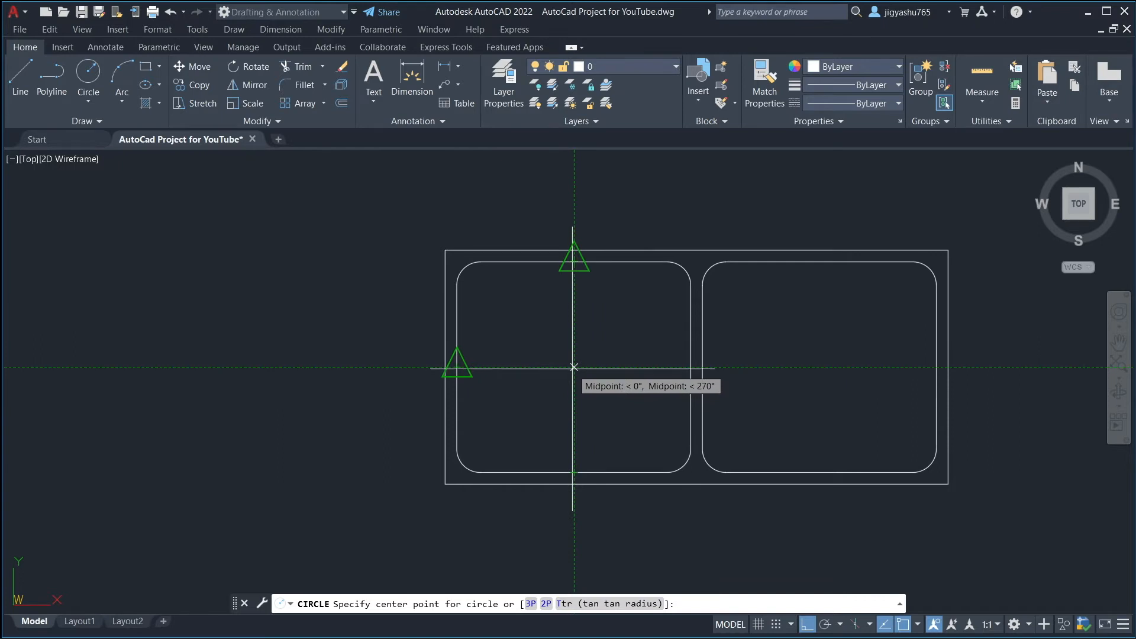
click(574, 367)
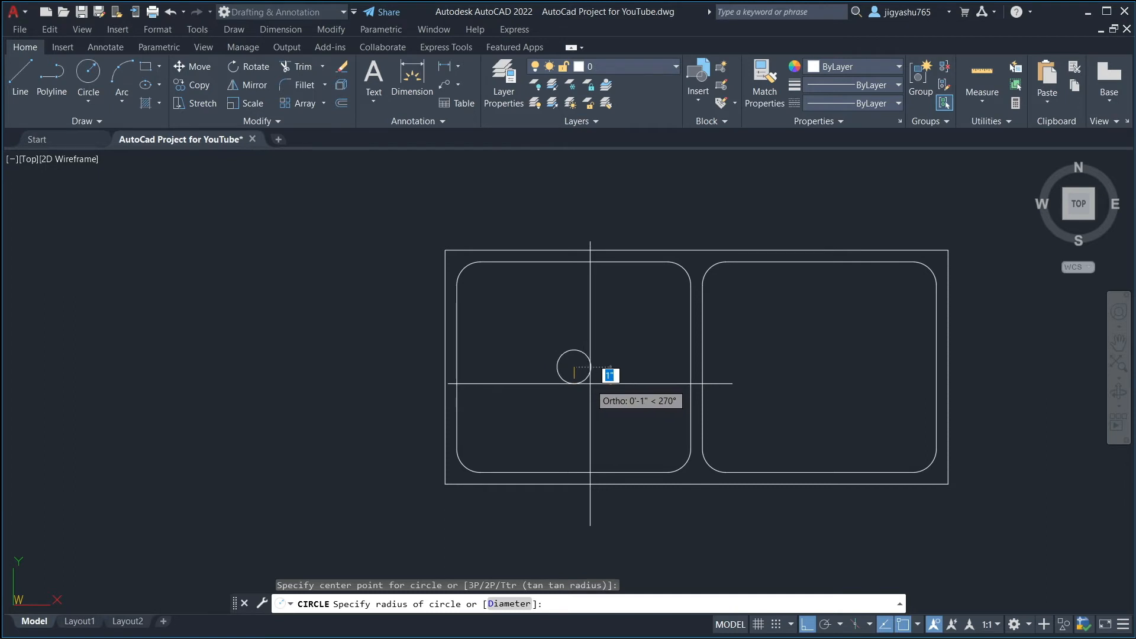
click(590, 389)
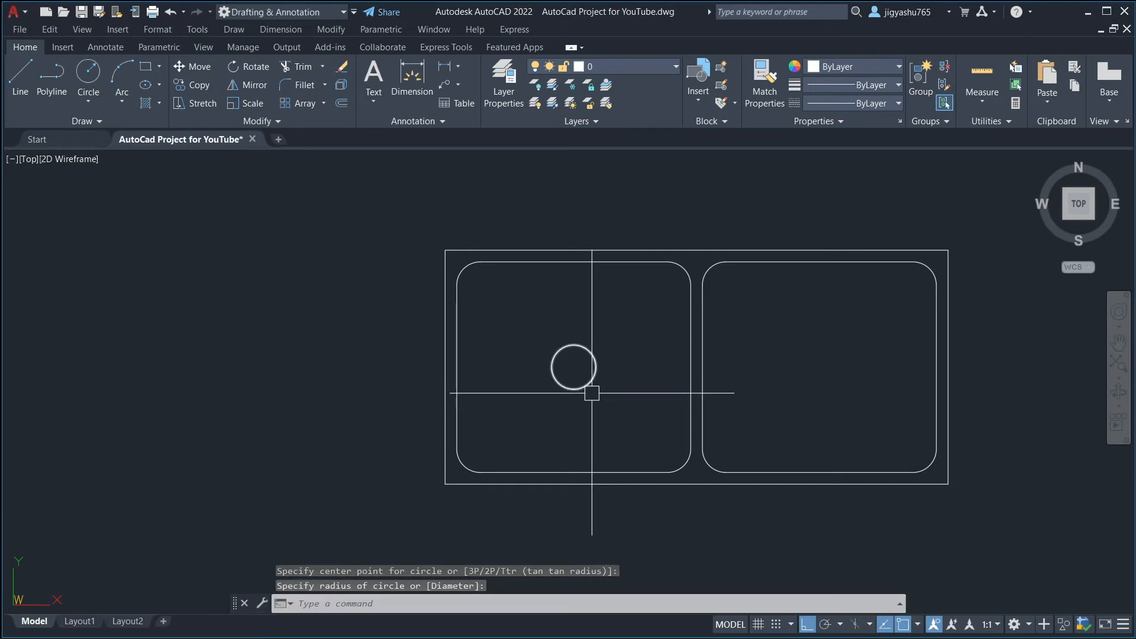
- Offset the drain circle inward by 1"
click(342, 104)
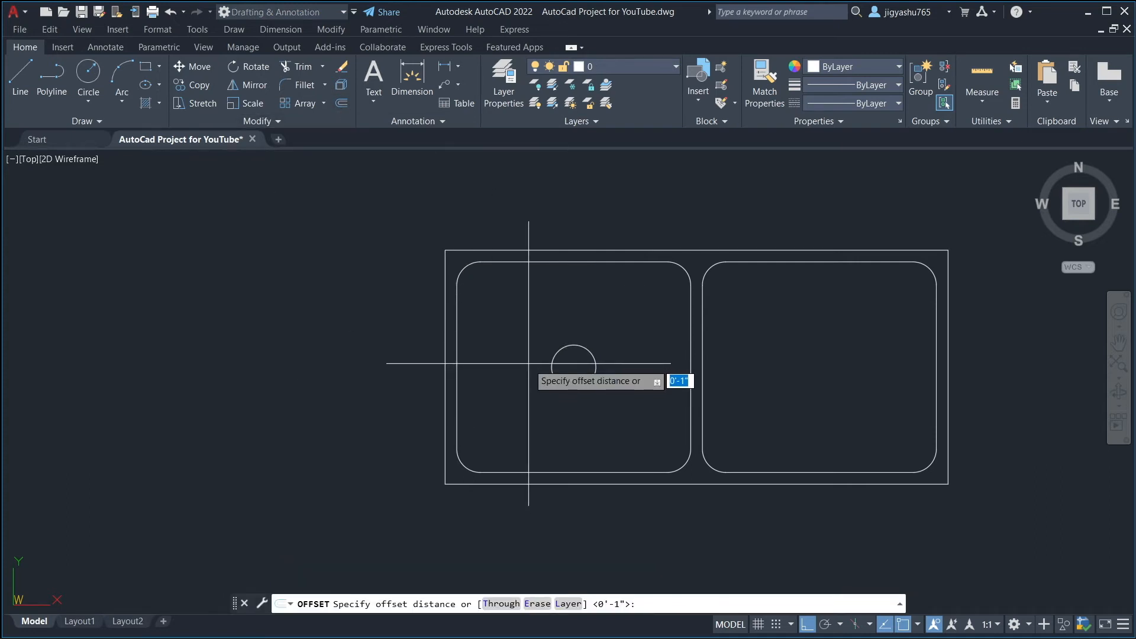
key(Return)
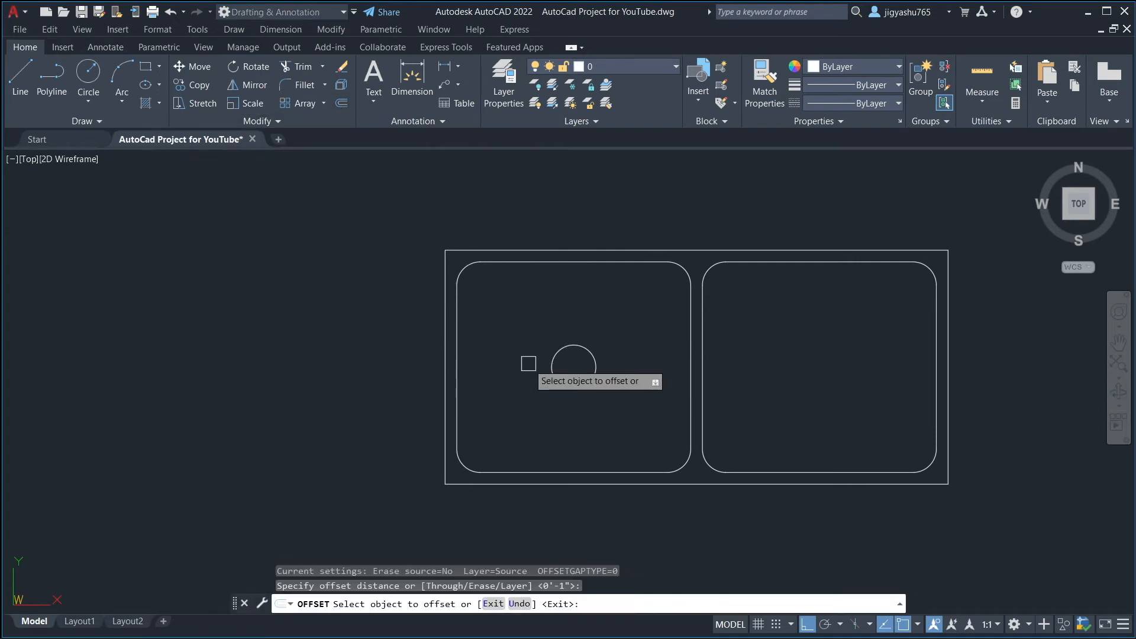
click(591, 367)
click(578, 363)
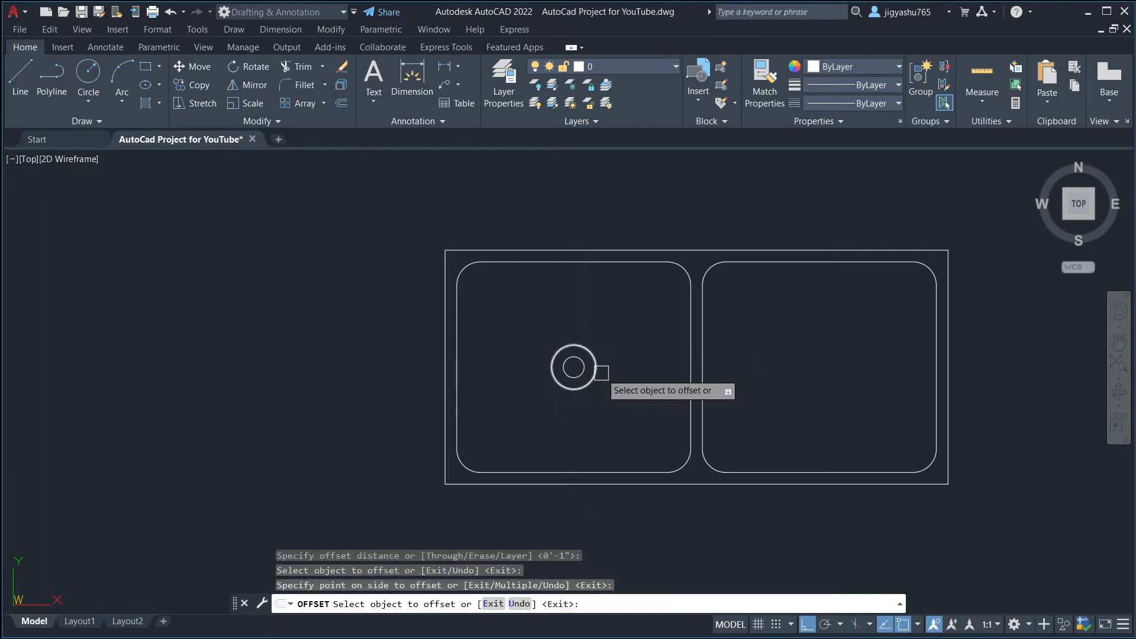
key(Escape)
- Enlarge the inner drain circle until it sits just inside the outer circle
scroll(582, 372, up, 4)
click(578, 370)
click(560, 380)
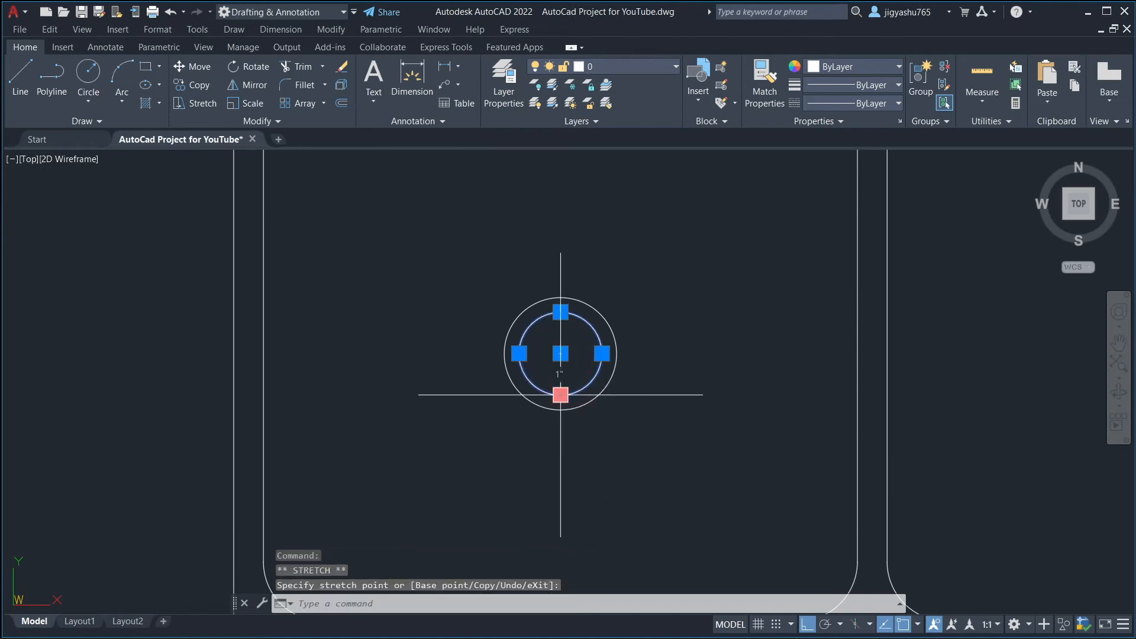
key(Escape)
- With Ortho off, draw a diagonal line about 5" long from the left basin's upper-left corner arc centre toward the drain
scroll(639, 386, down, 2)
scroll(632, 366, down, 2)
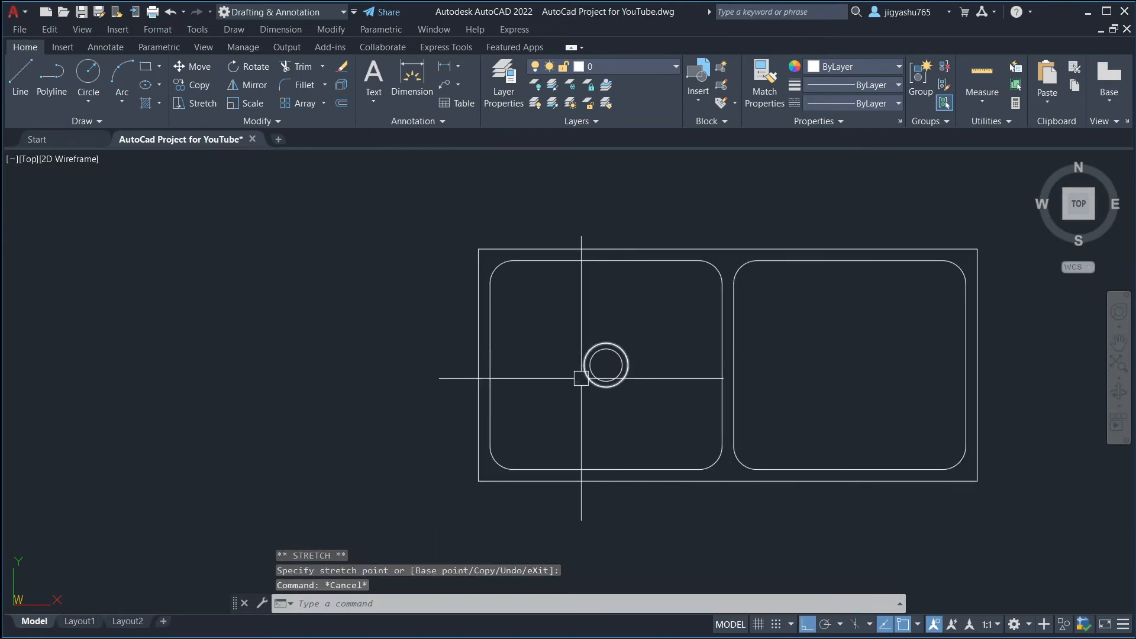
click(19, 73)
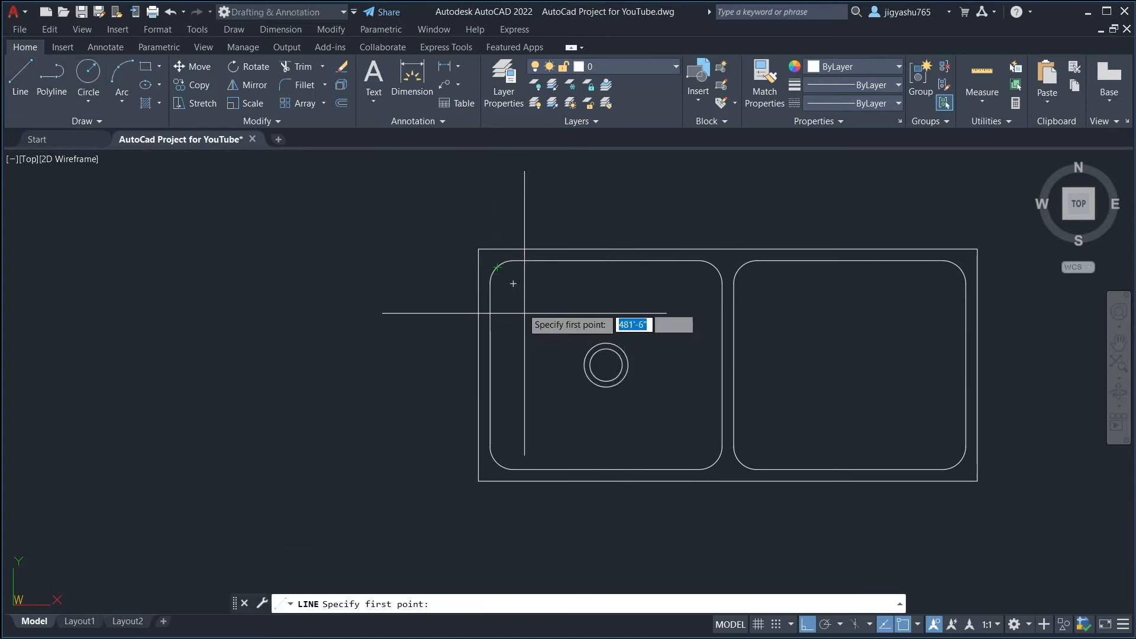
click(512, 284)
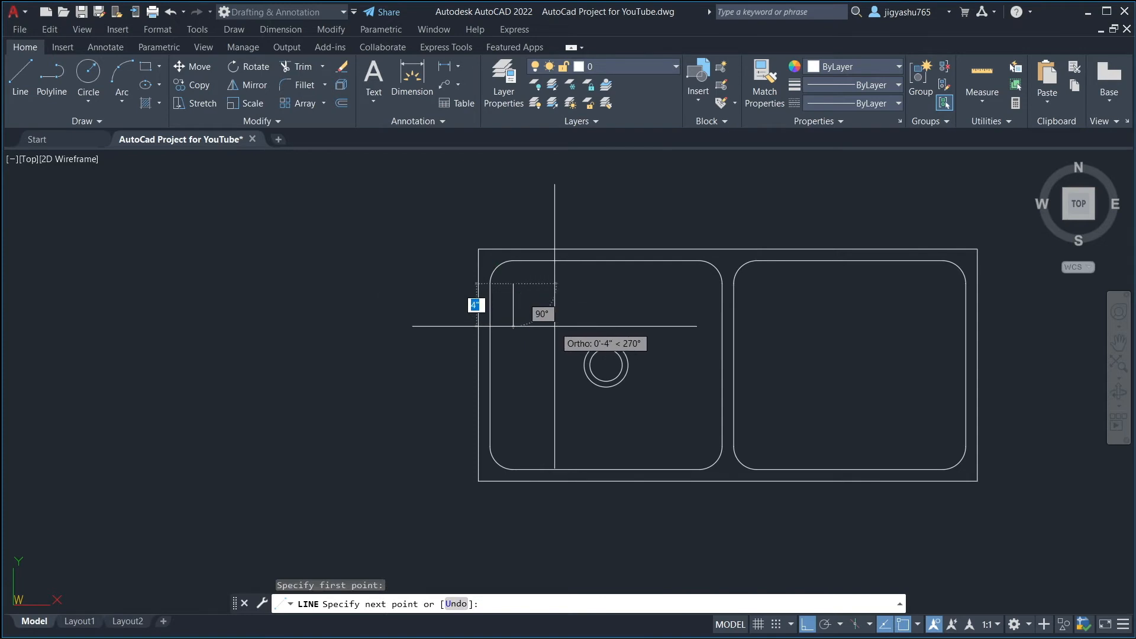
key(F8)
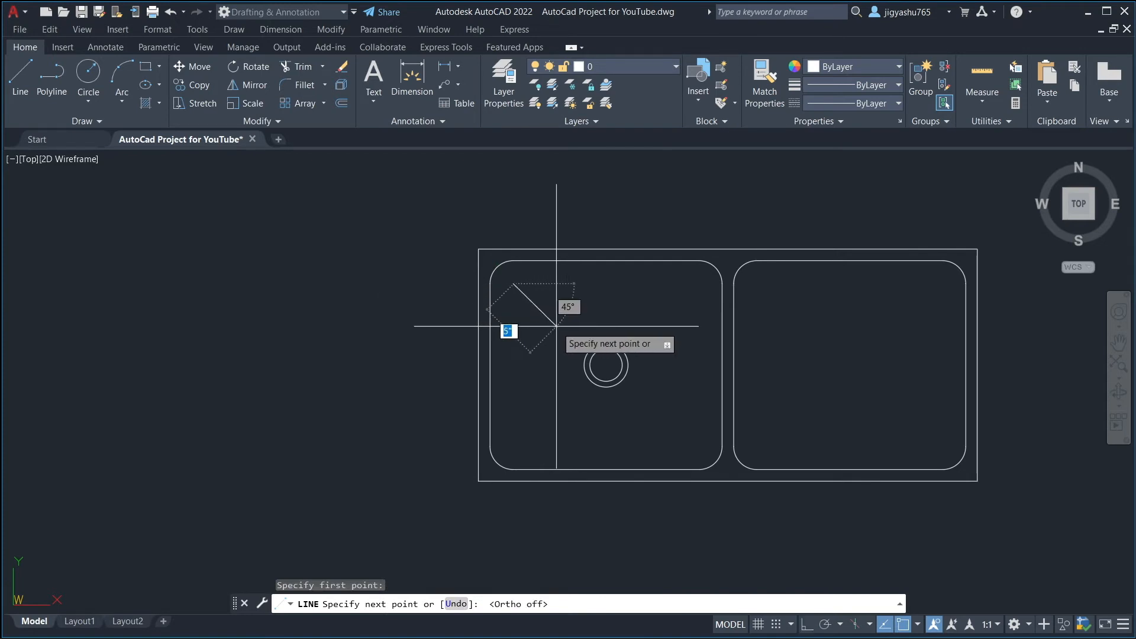
click(557, 327)
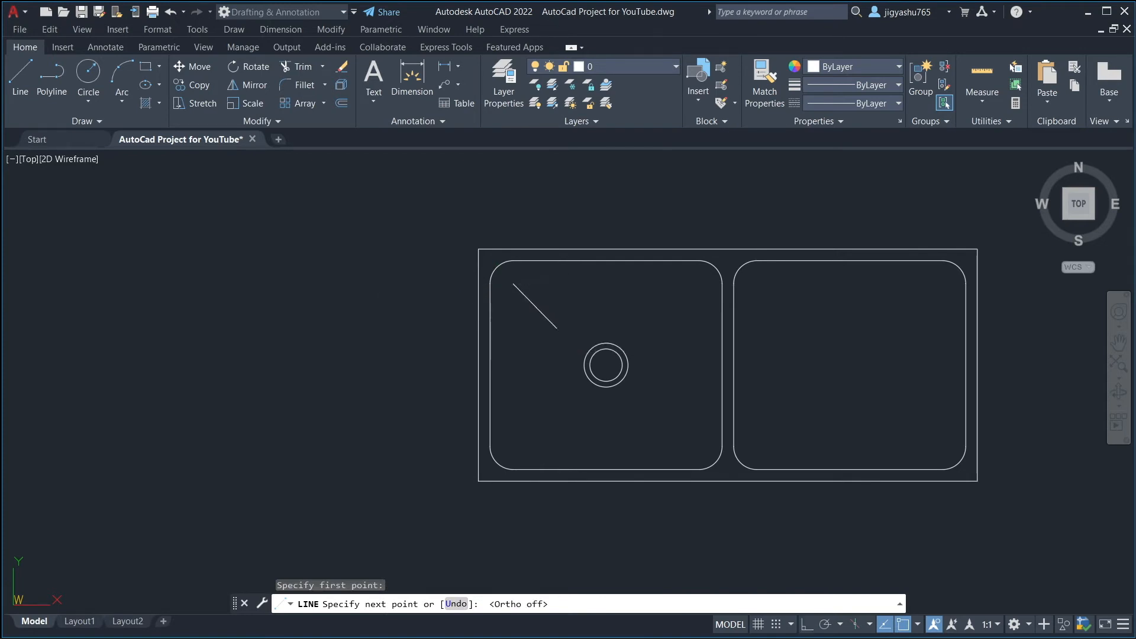
key(Escape)
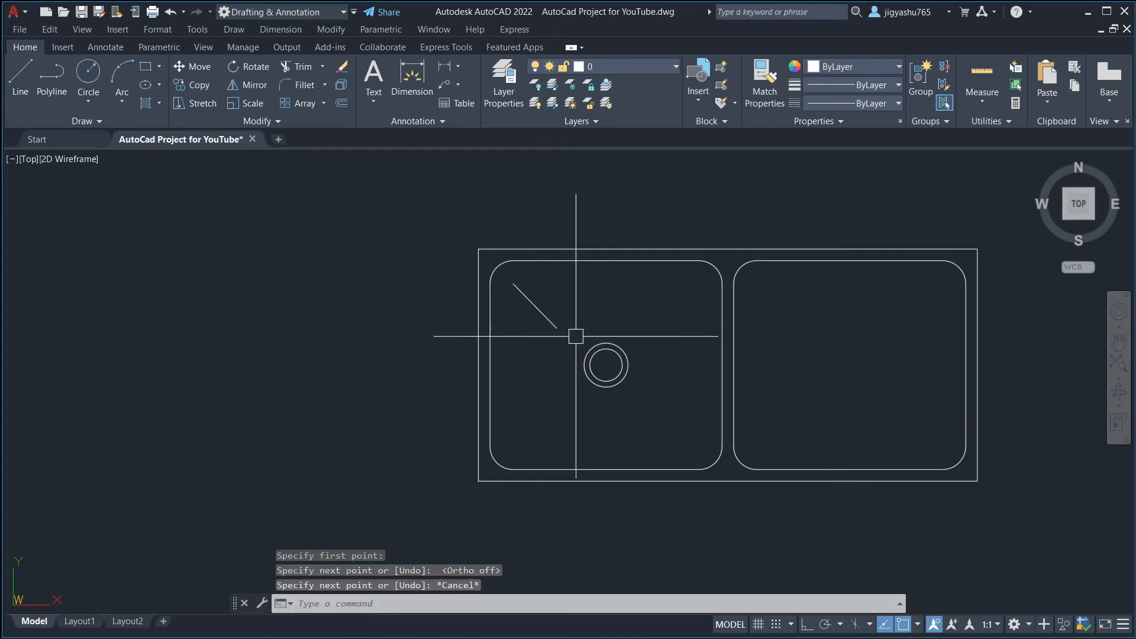
- Draw a matching diagonal line from the left basin's lower-left corner arc centre toward the drain
click(30, 82)
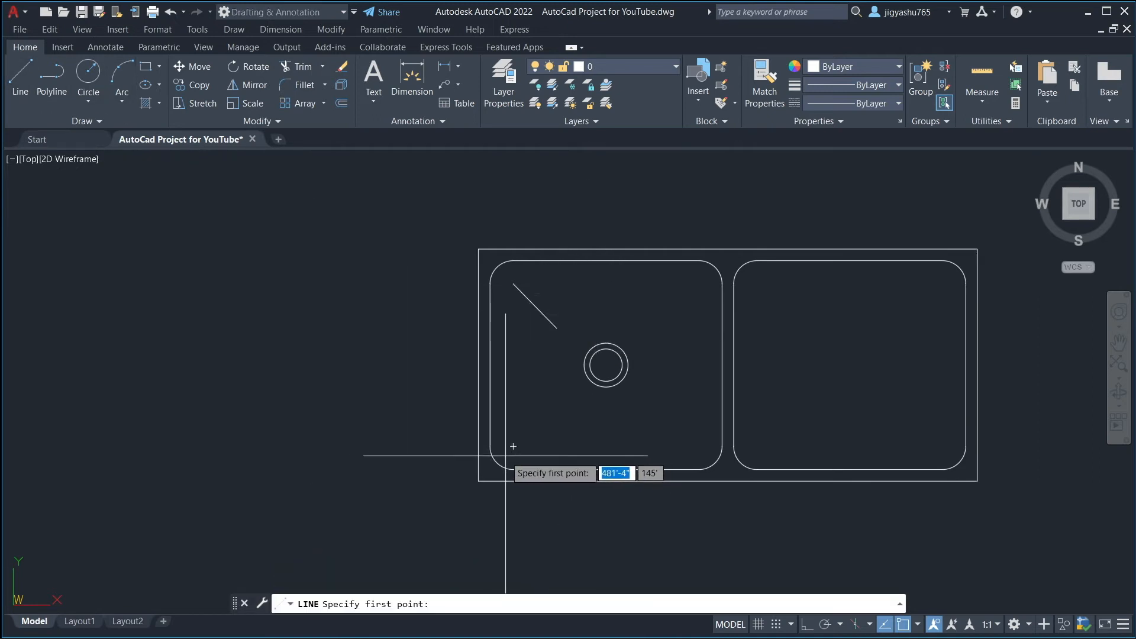
click(513, 446)
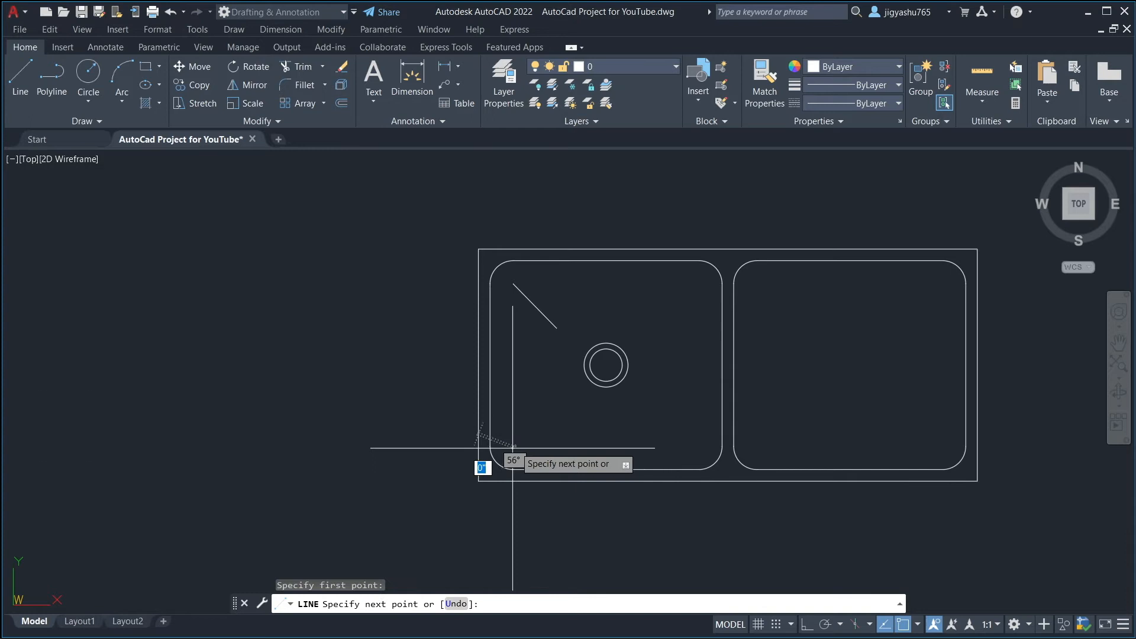
click(557, 403)
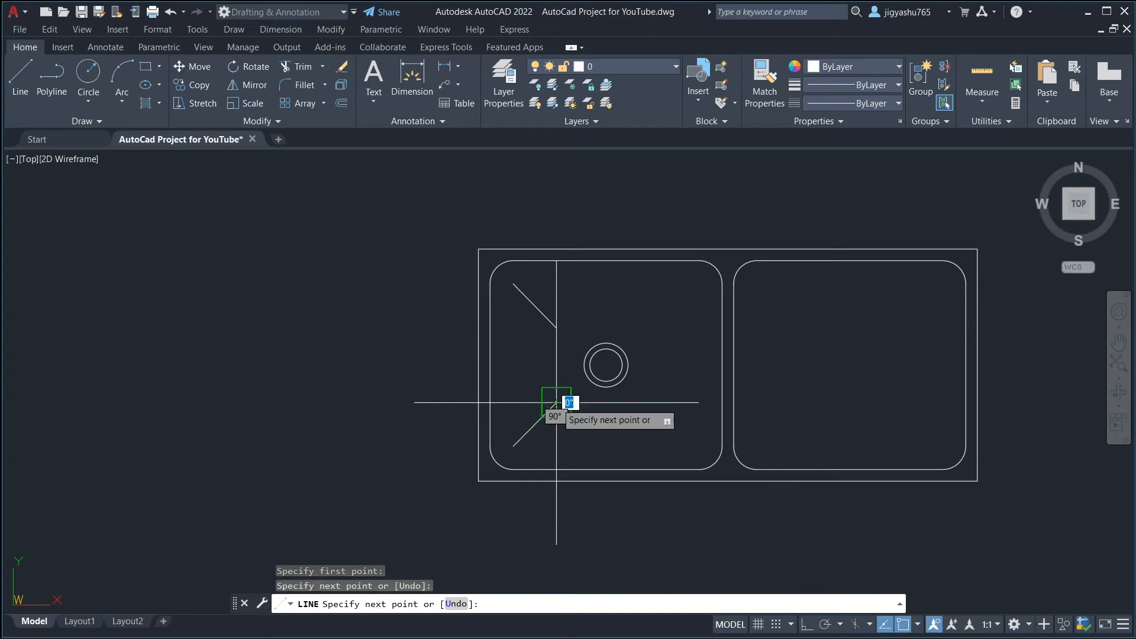
key(Escape)
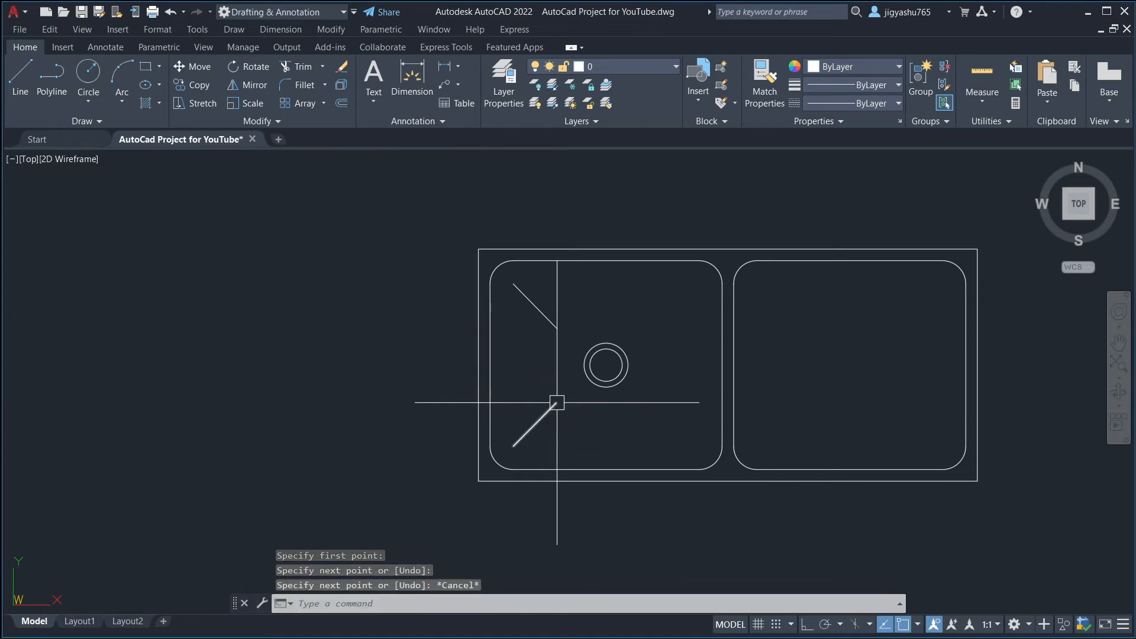
- Mirror both diagonal lines about the left basin's vertical centreline, keeping the originals
click(550, 313)
click(534, 424)
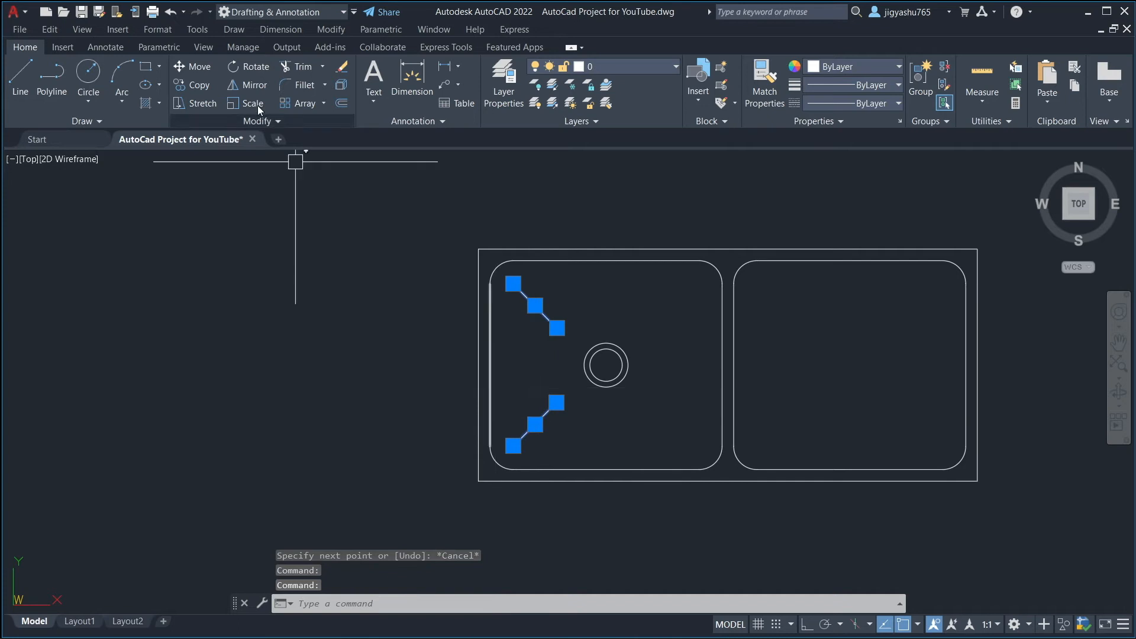
click(248, 85)
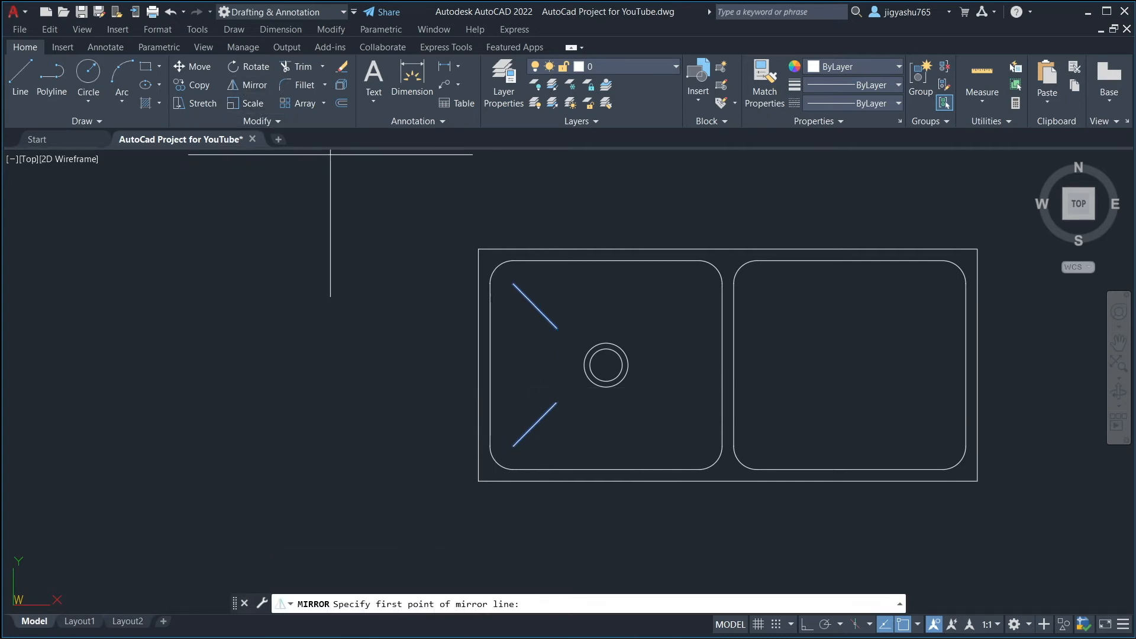
click(607, 259)
click(606, 325)
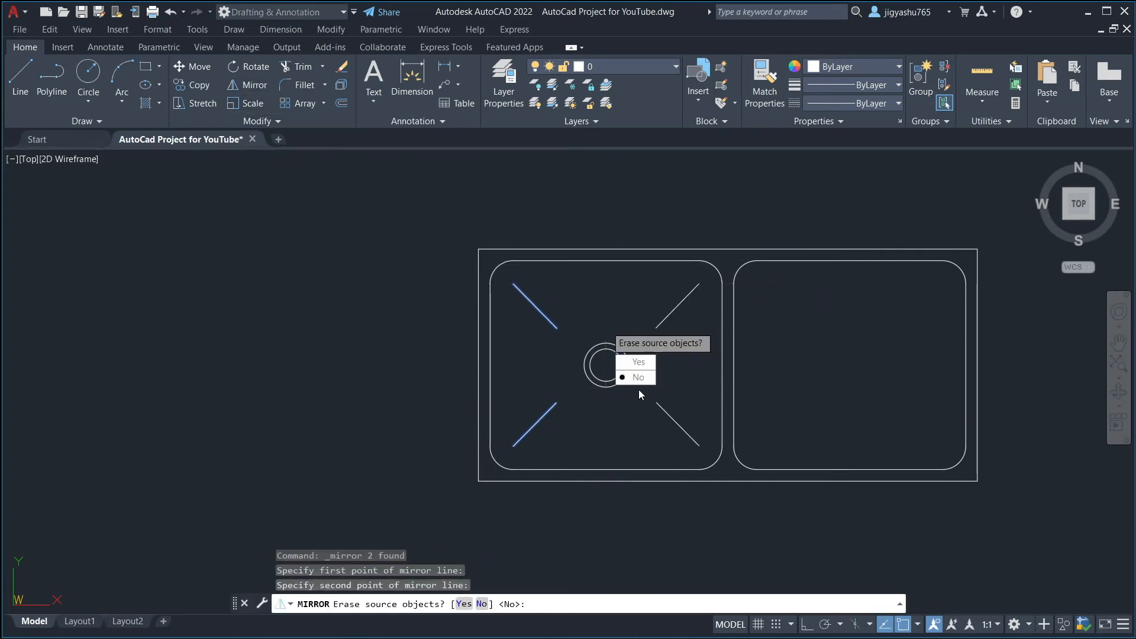
text(n)
key(Return)
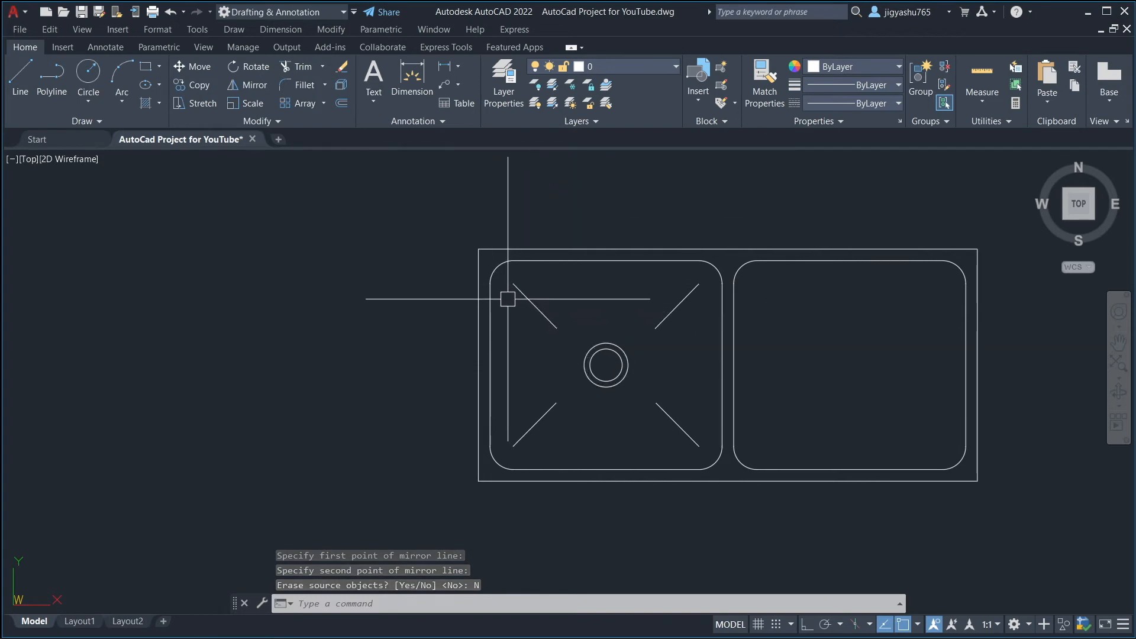
- Erase the leftover objects lying away from the sink
scroll(178, 325, down, 2)
scroll(555, 335, up, 4)
key(Delete)
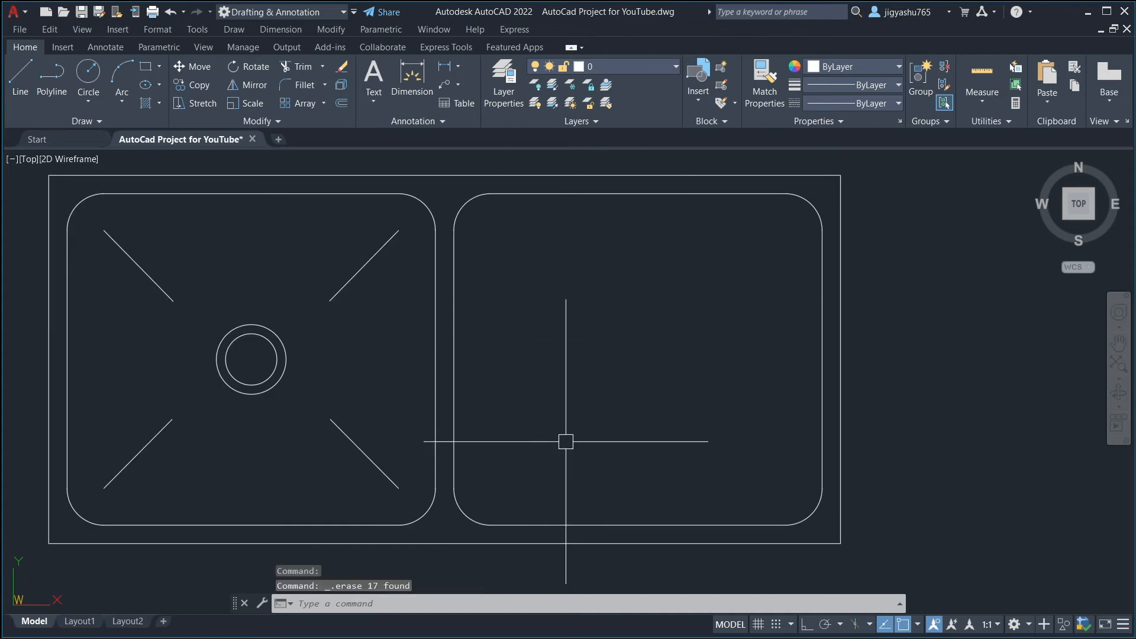
- Draw a horizontal line across the right basin between the midpoints of its two side edges
click(14, 82)
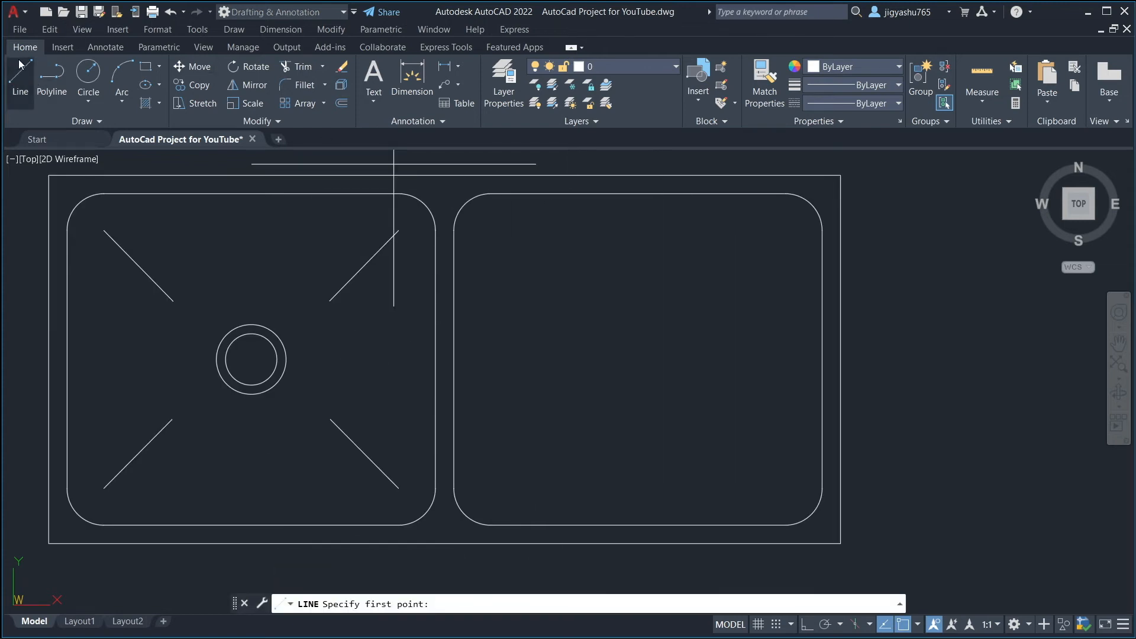
click(454, 359)
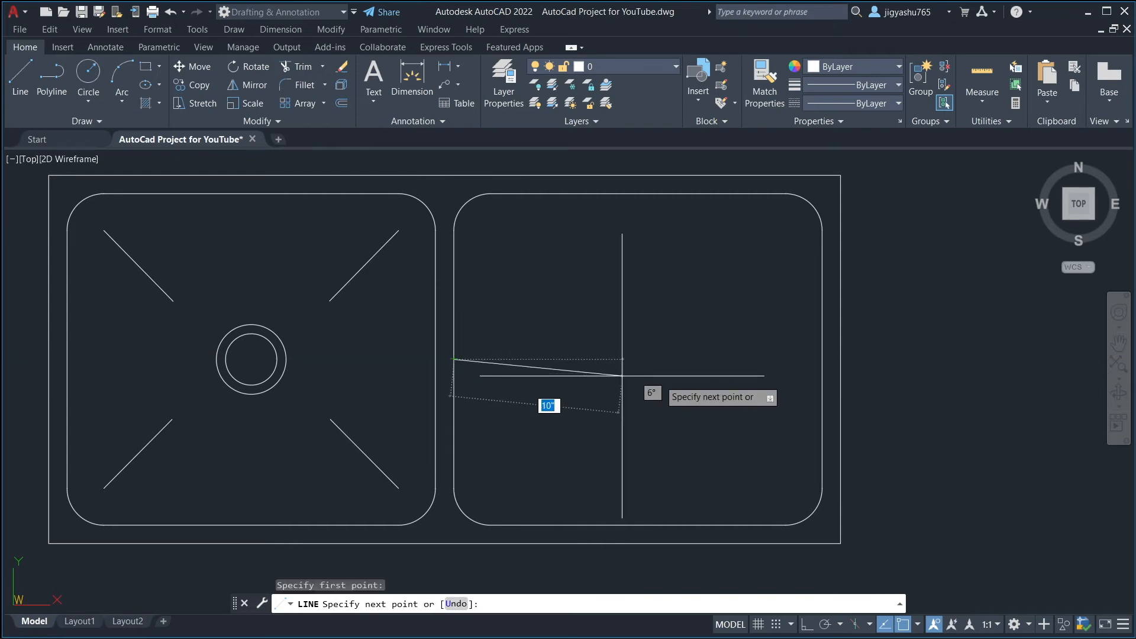
click(822, 359)
key(Escape)
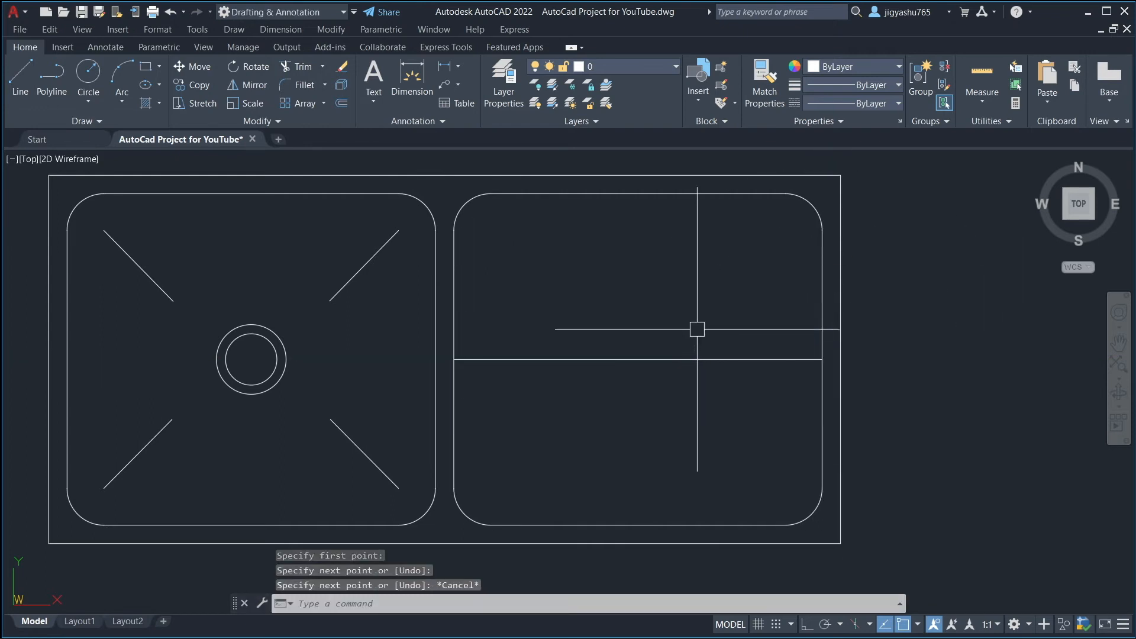
- Offset the right basin's horizontal centre line by 0.5" both upward and downward
click(340, 105)
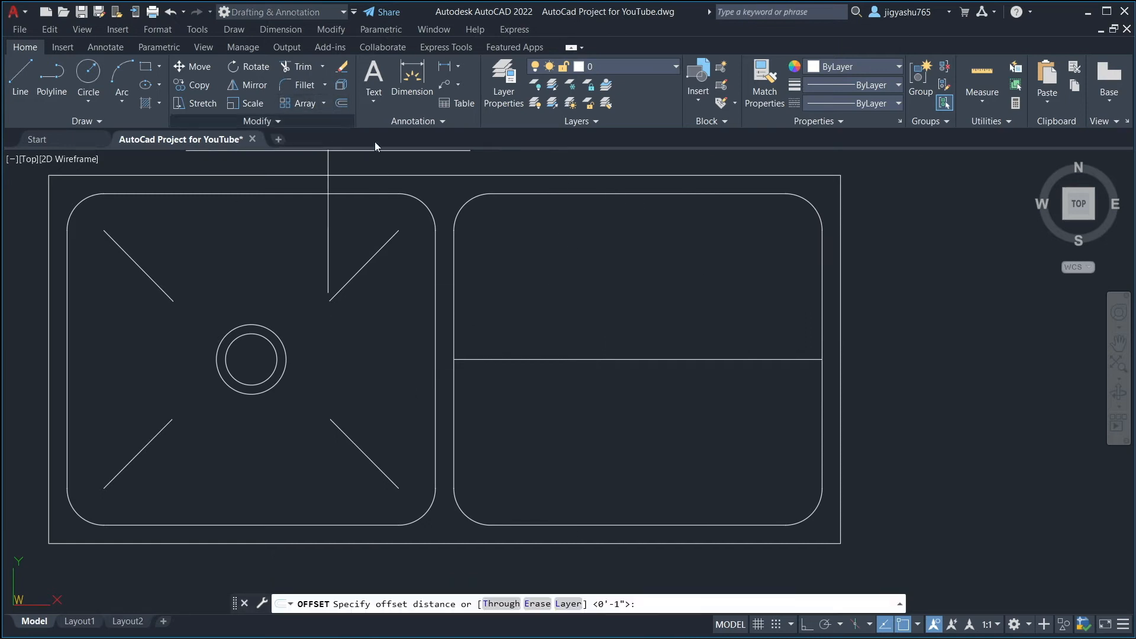
text(0.5)
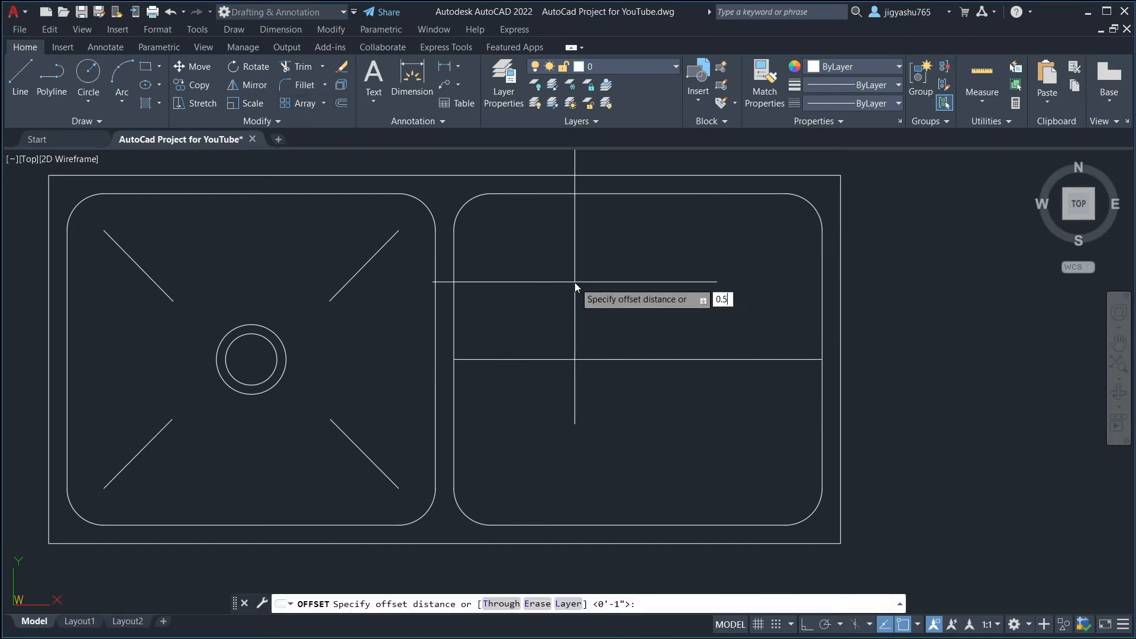
key(Return)
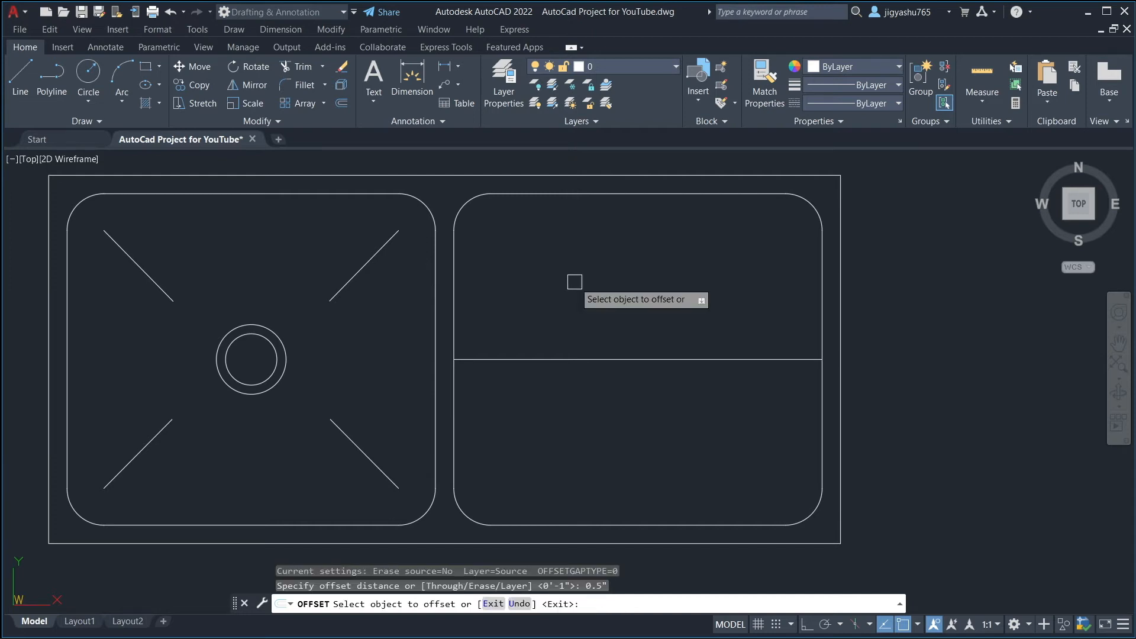
click(651, 359)
click(651, 346)
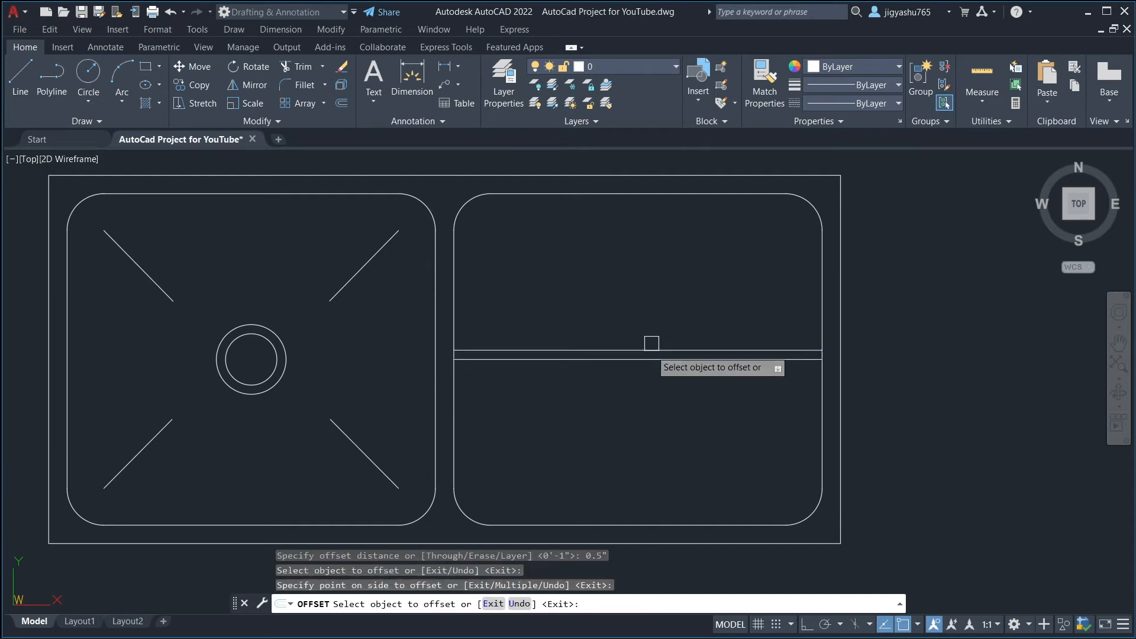
click(647, 389)
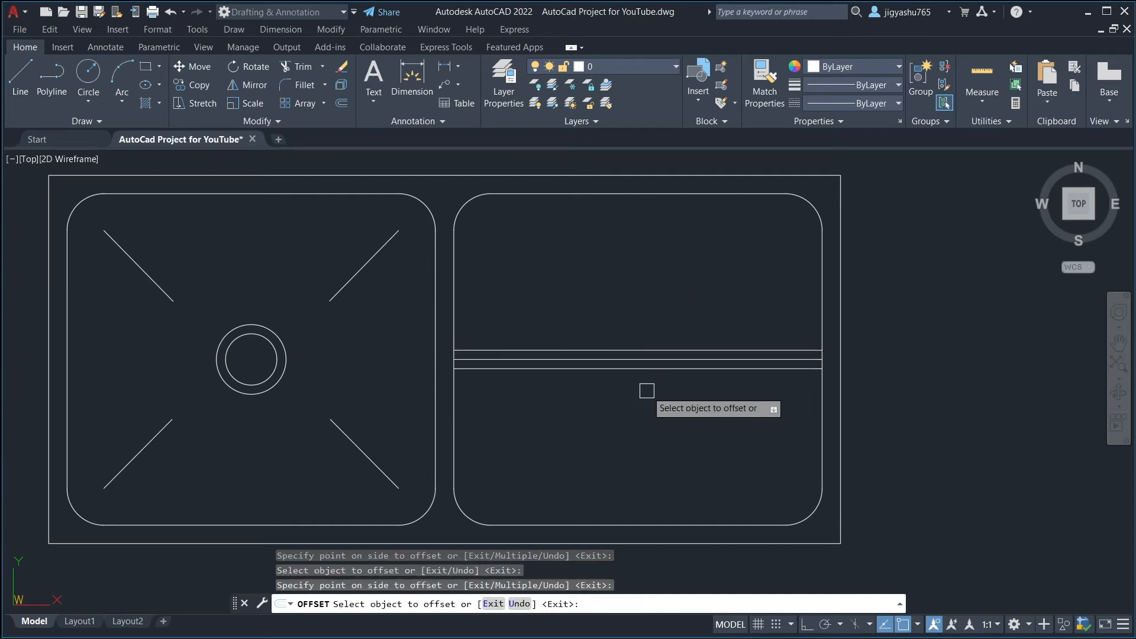
key(Escape)
- Offset the line above the centre line upward by 1" repeatedly, making eight copies that fill the right basin's upper half
click(346, 102)
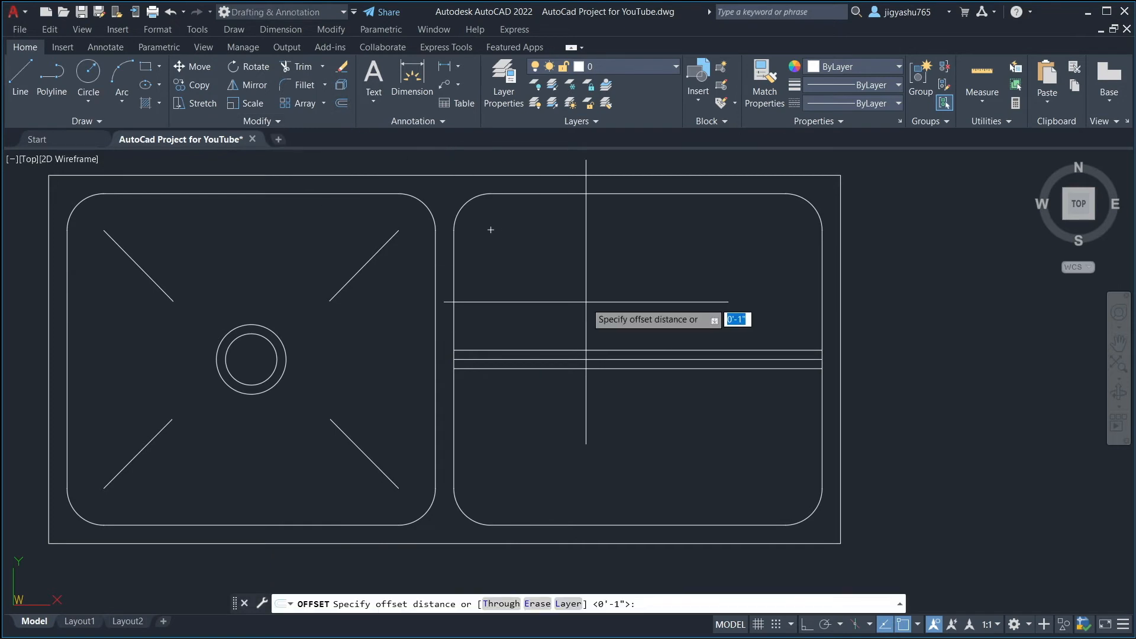
text(1")
key(Return)
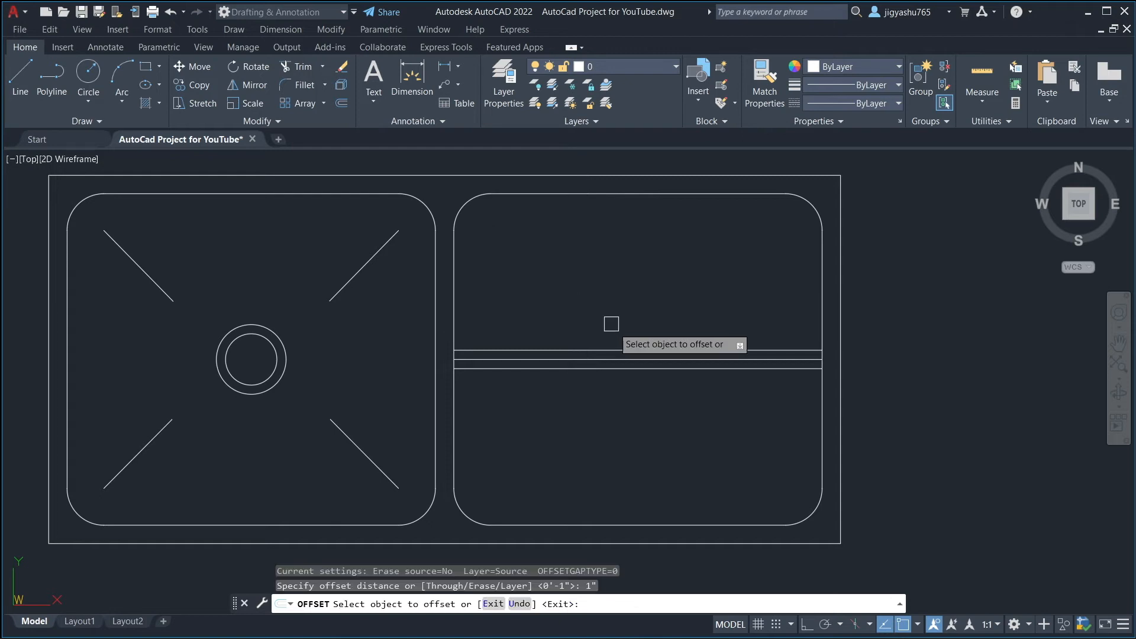
click(611, 342)
click(611, 304)
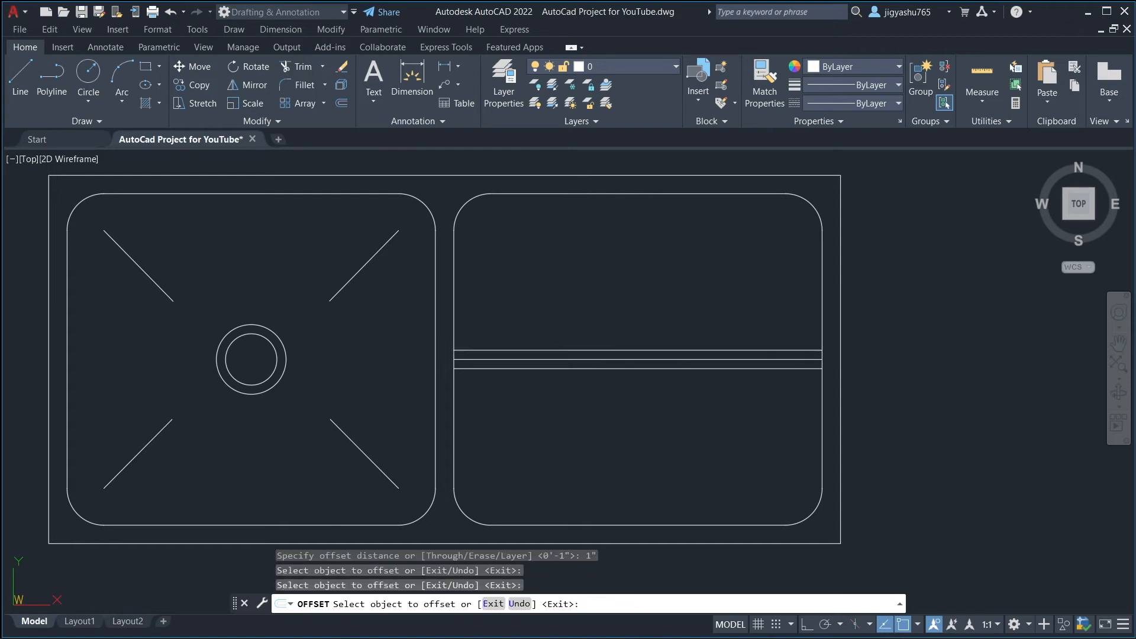
click(611, 349)
click(611, 330)
click(611, 332)
click(613, 315)
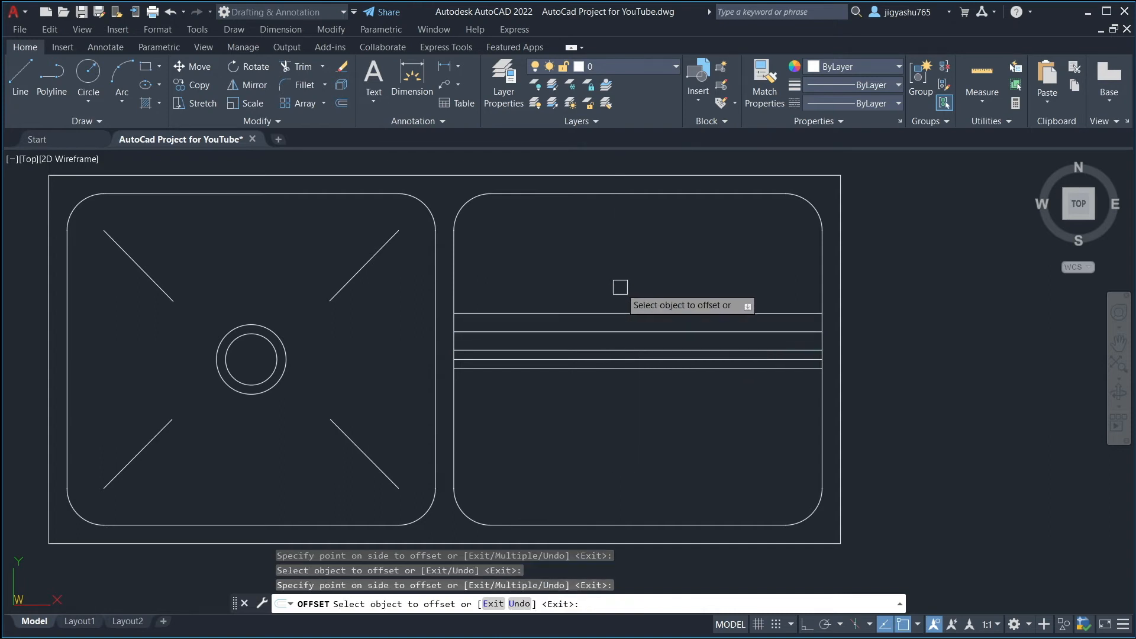
click(619, 312)
click(619, 278)
click(619, 295)
click(622, 269)
click(622, 277)
click(625, 262)
click(625, 259)
click(626, 239)
click(626, 240)
click(626, 210)
click(627, 221)
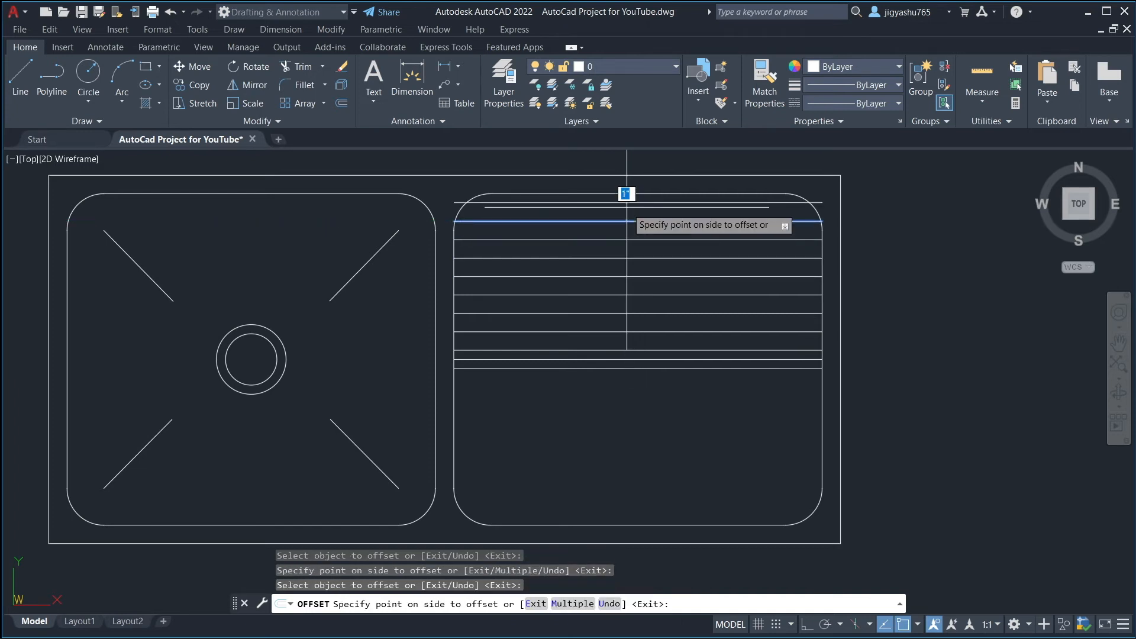
click(627, 200)
- Offset the line below the centre line downward by 1" repeatedly, making eight copies that fill the right basin's lower half
click(596, 363)
click(592, 404)
click(592, 388)
click(600, 418)
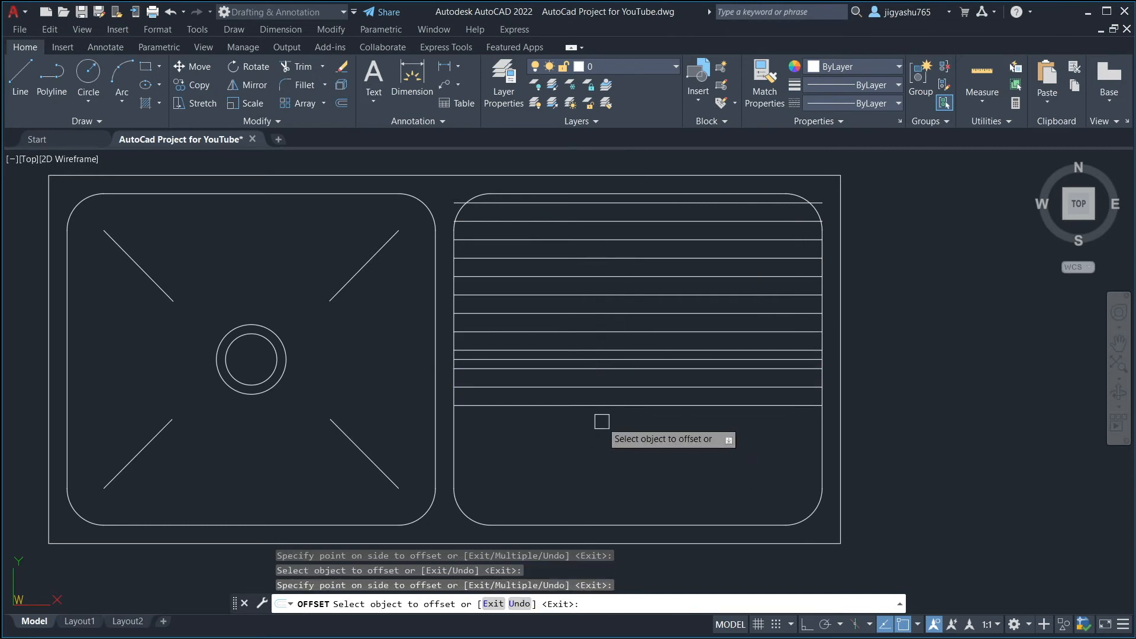
click(604, 407)
click(603, 429)
click(604, 423)
click(604, 459)
click(604, 442)
click(604, 474)
click(605, 461)
click(607, 504)
click(605, 480)
click(606, 499)
click(604, 499)
click(603, 509)
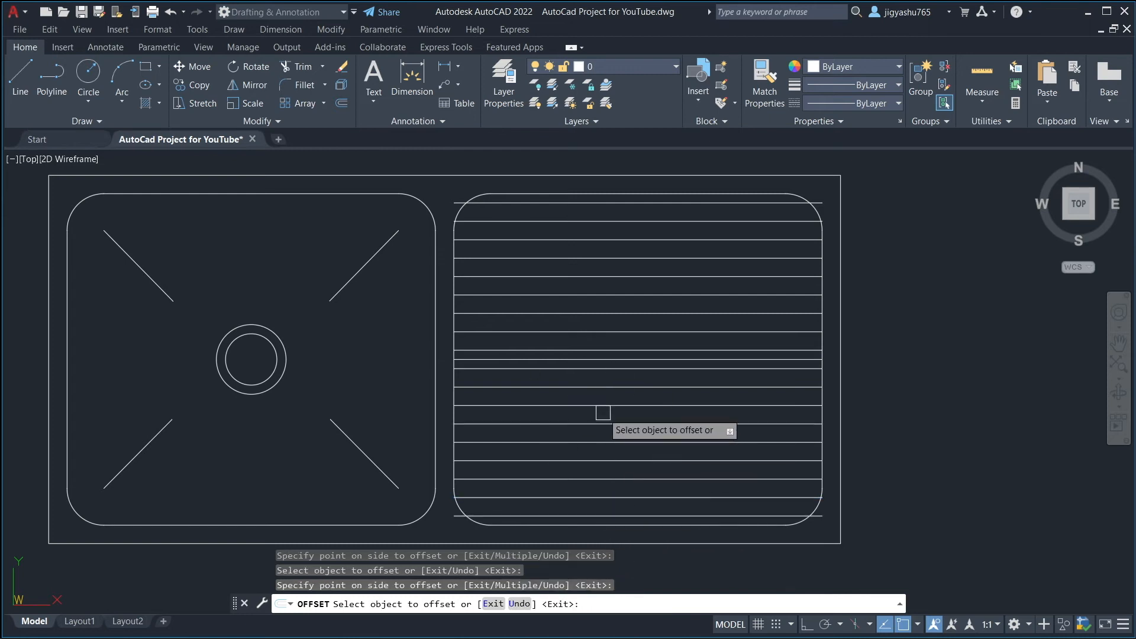
key(Escape)
- Erase the original centre line and trim the line ends that overhang the right basin's rounded corners
click(575, 359)
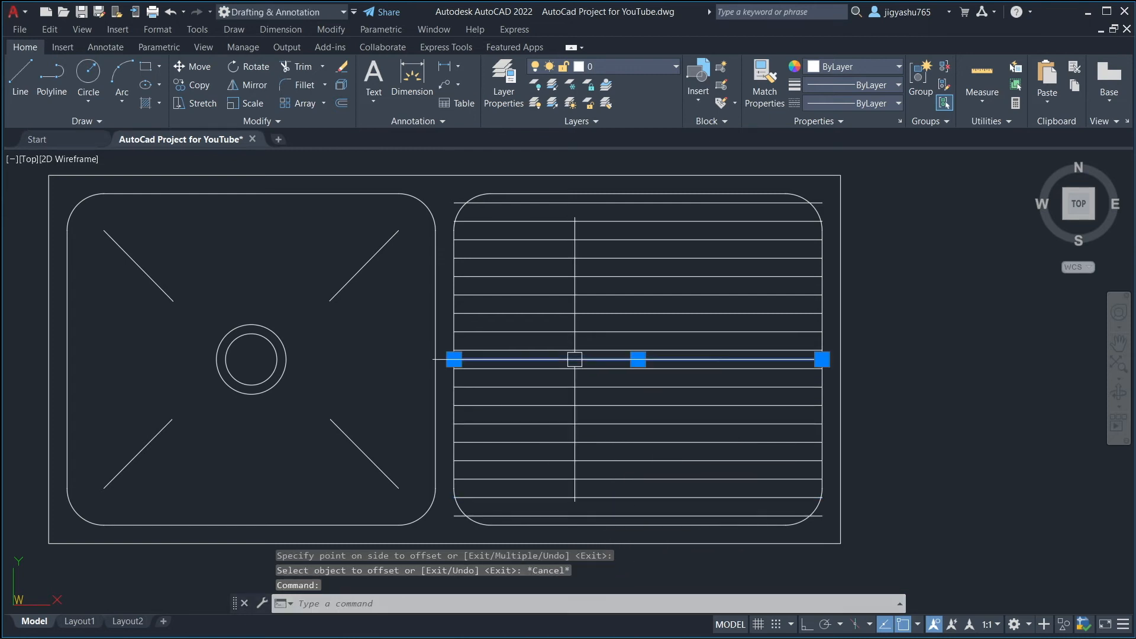
key(Delete)
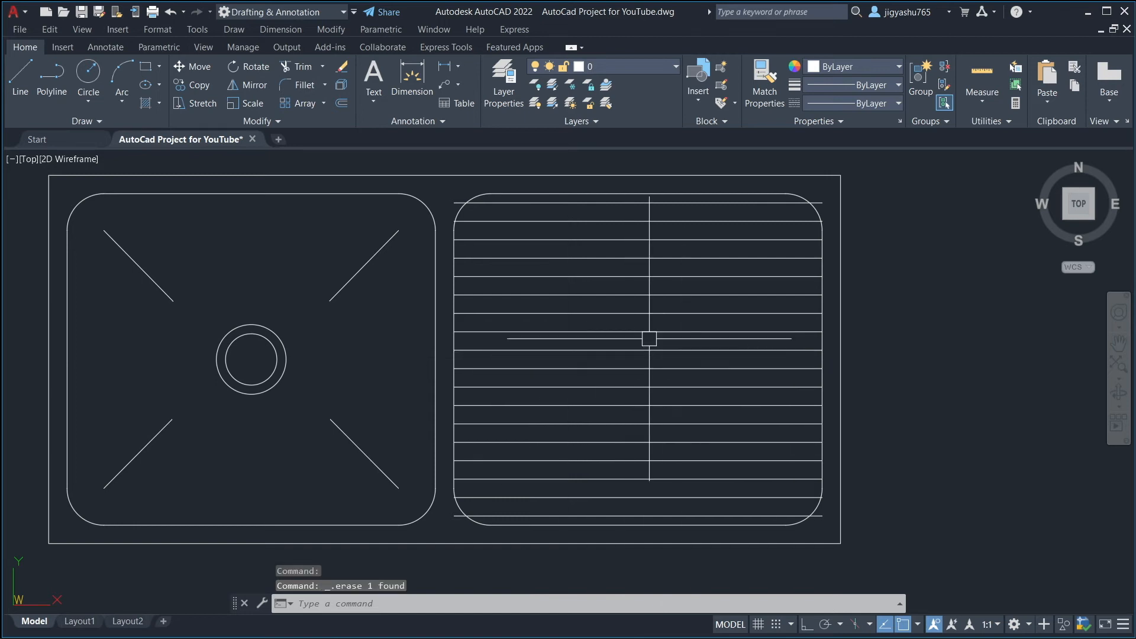
text(tr)
key(Return)
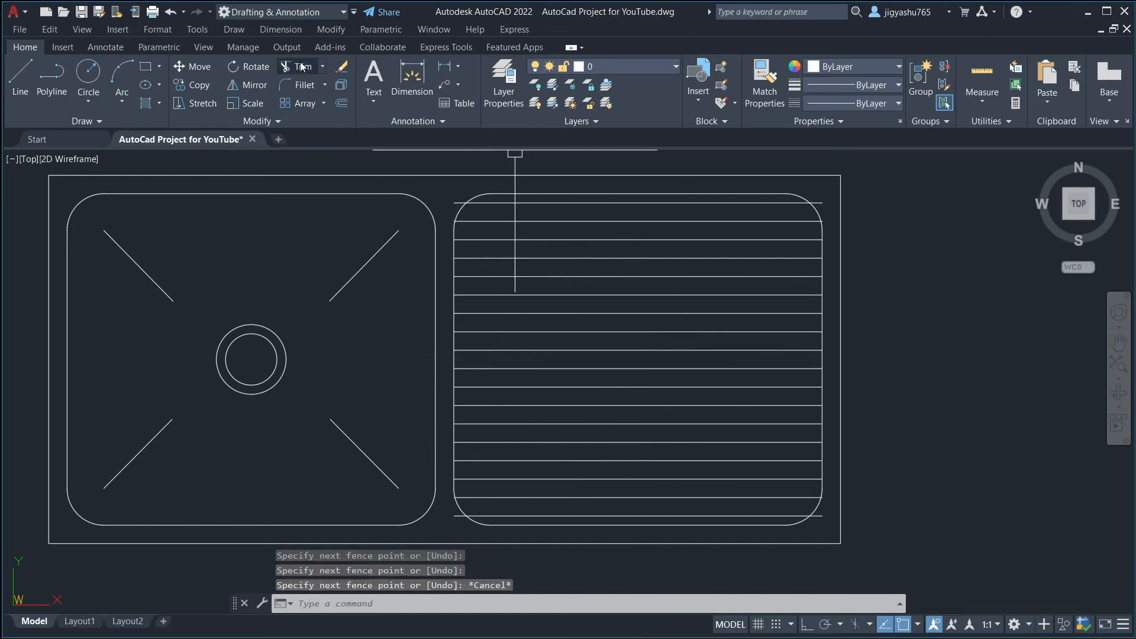
click(452, 196)
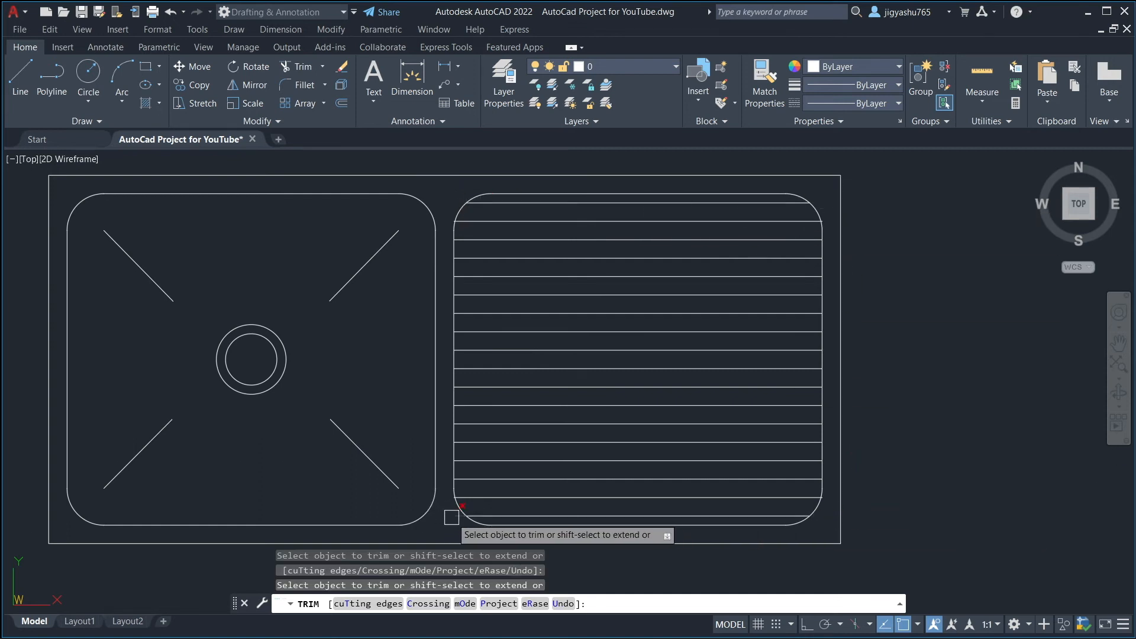
- Trim away the right basin's outline at both sides in alternate gaps between the lowest lines, forming separate closed slats
scroll(450, 513, up, 5)
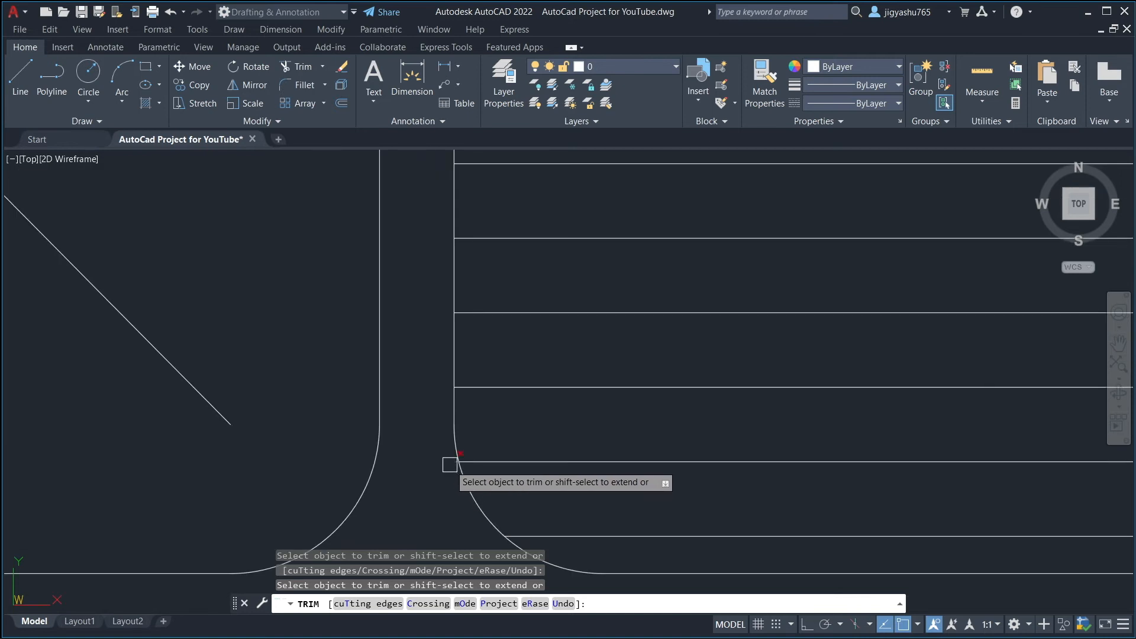
scroll(563, 473, down, 5)
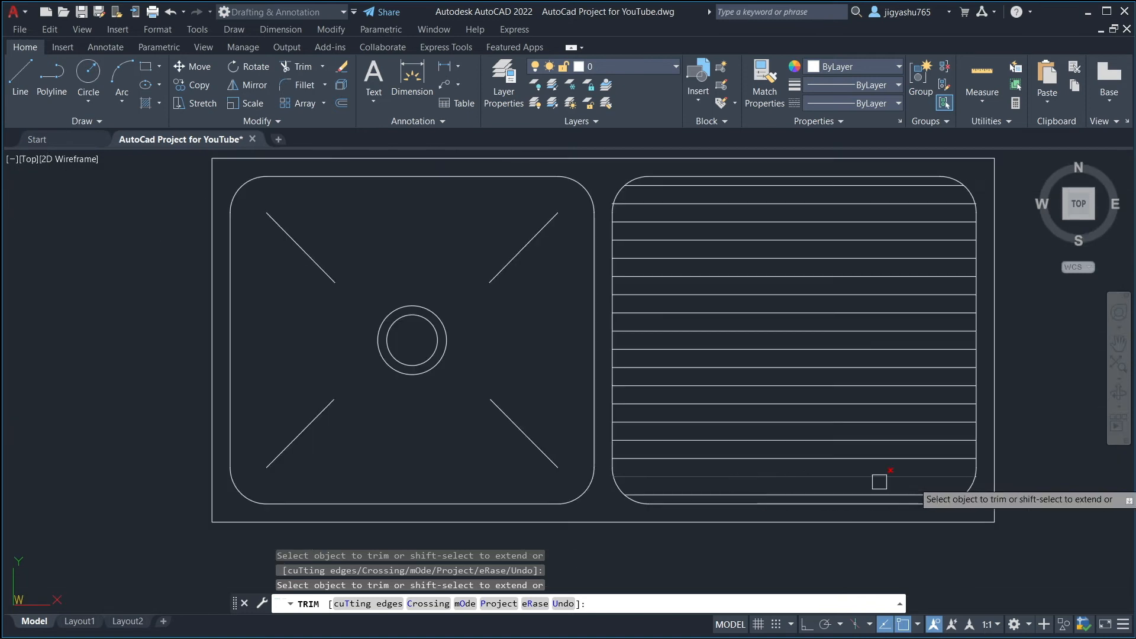
scroll(1021, 482, up, 5)
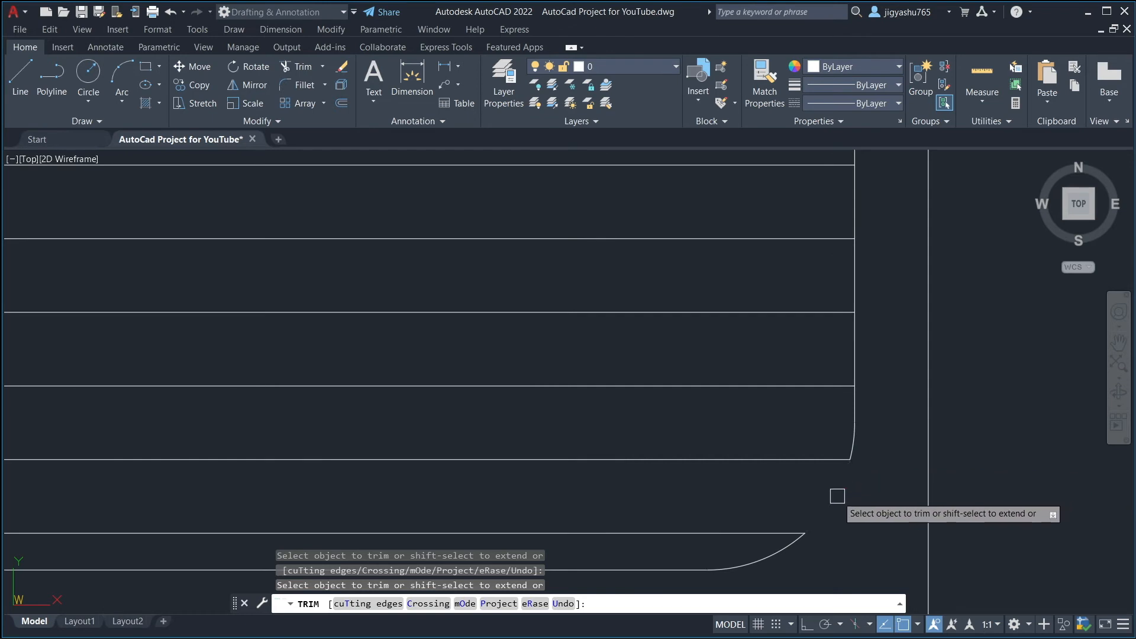
scroll(837, 496, down, 4)
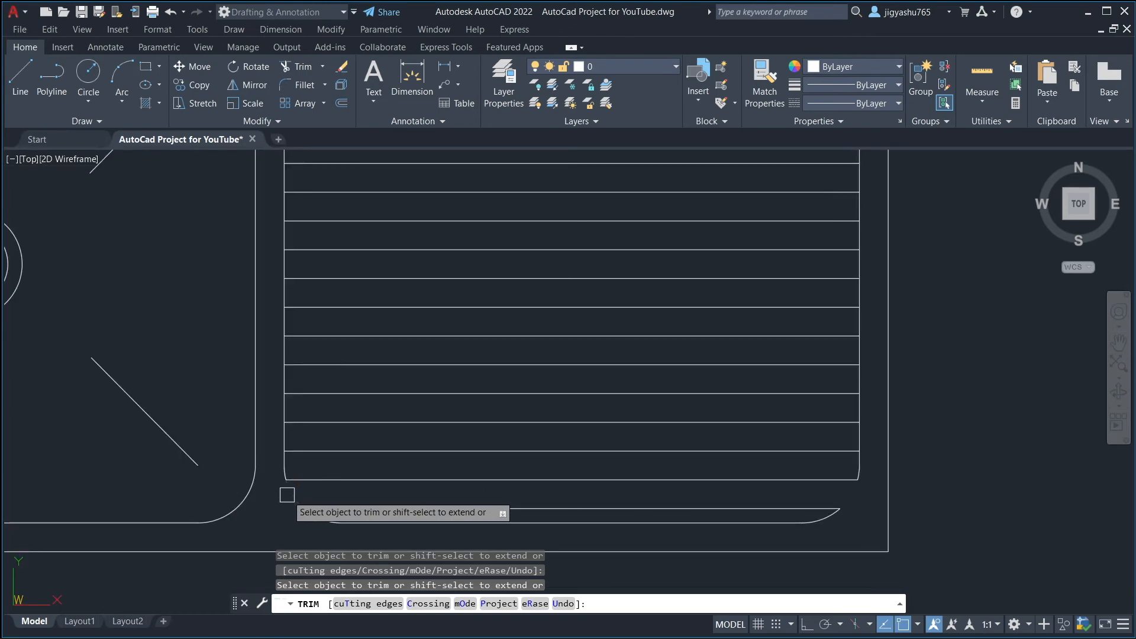
click(858, 438)
click(294, 447)
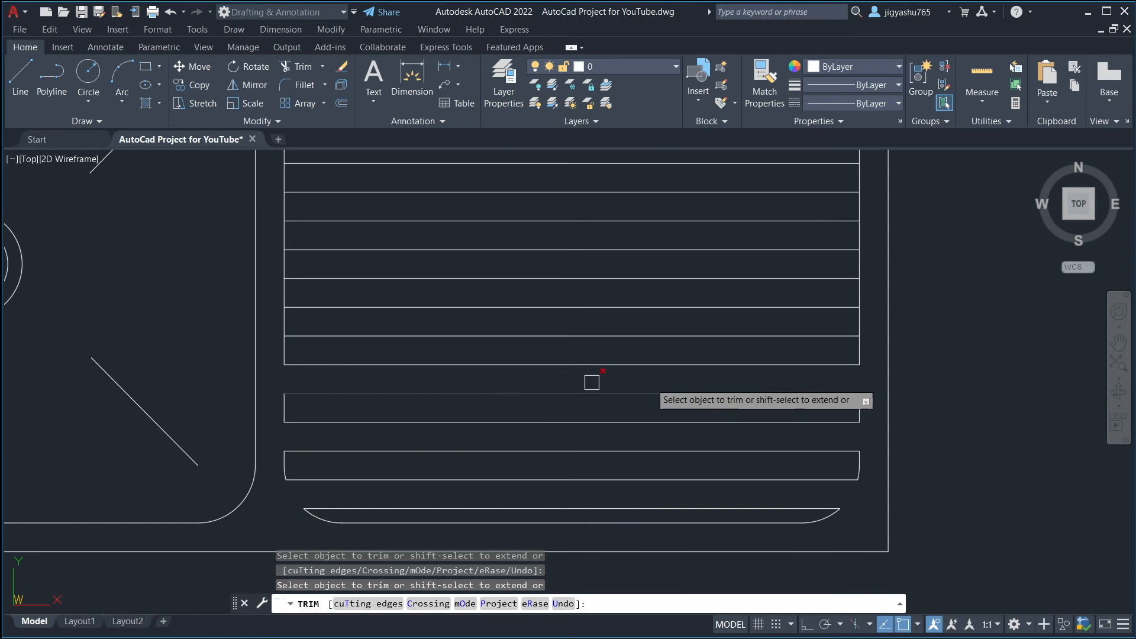
- Trim both side edges in every second gap up to the right basin's mid-height, separating the remaining lower slats
scroll(639, 387, down, 2)
scroll(794, 364, up, 2)
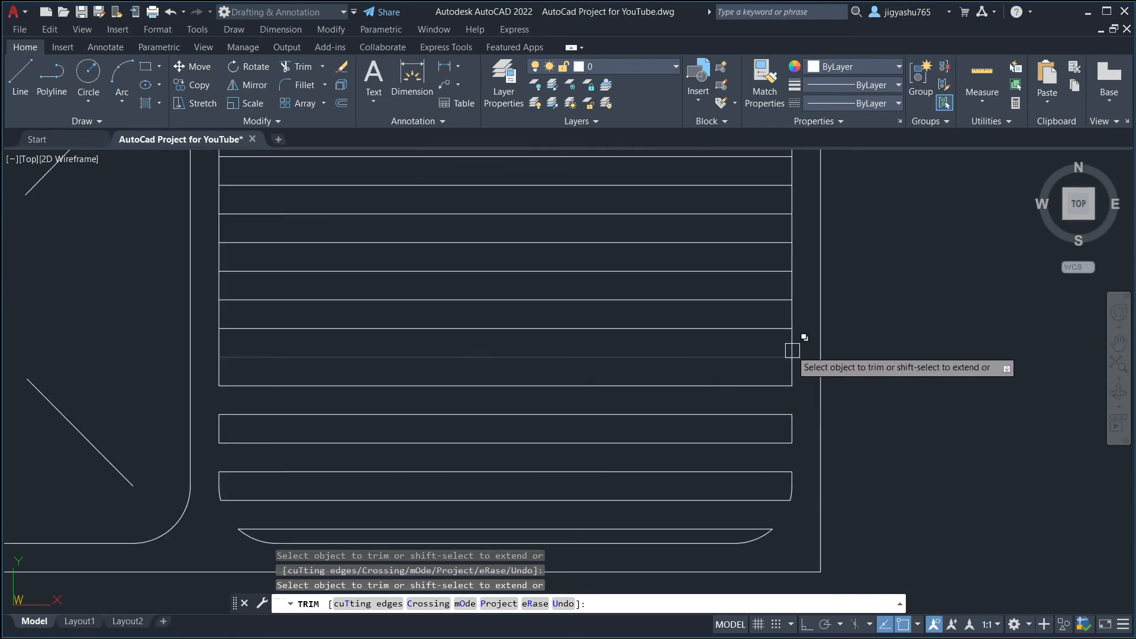
click(791, 339)
click(218, 340)
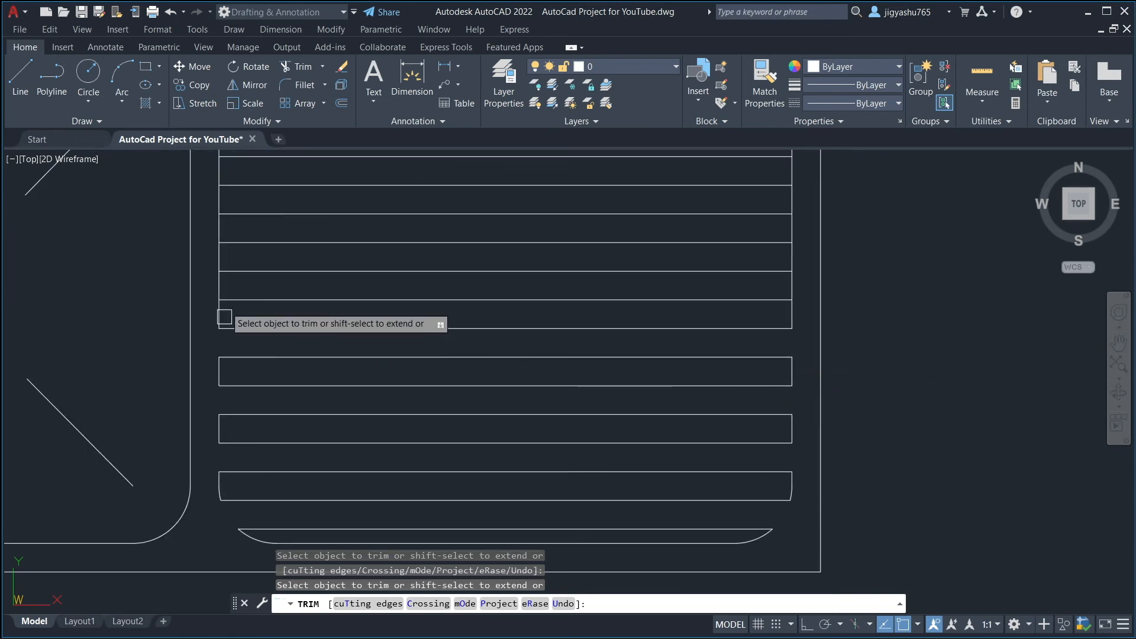
click(218, 287)
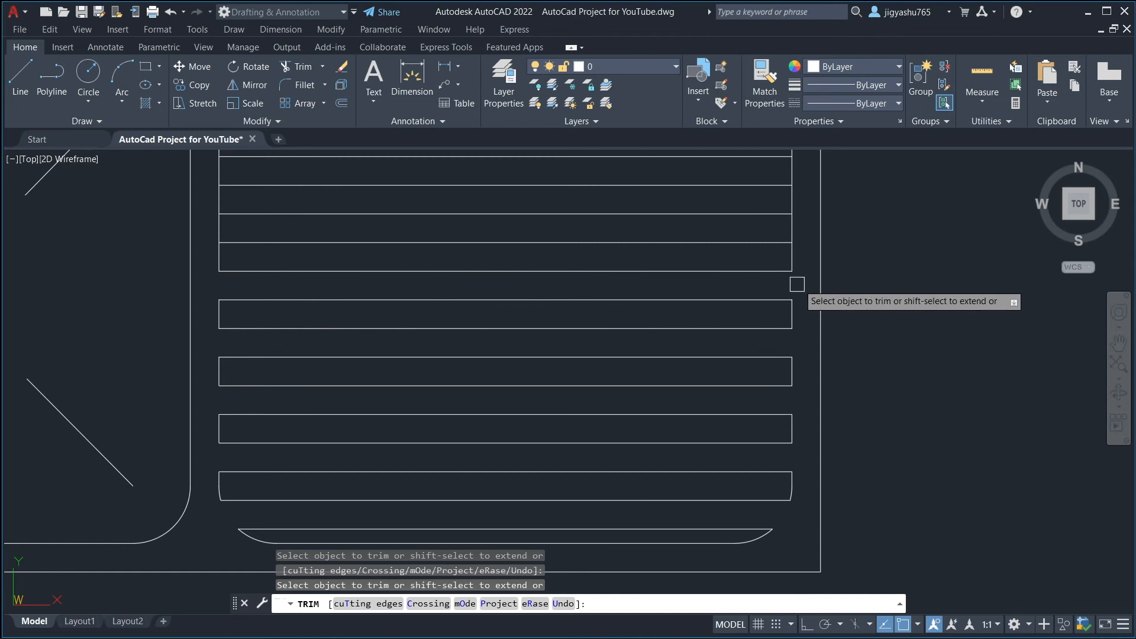
click(797, 285)
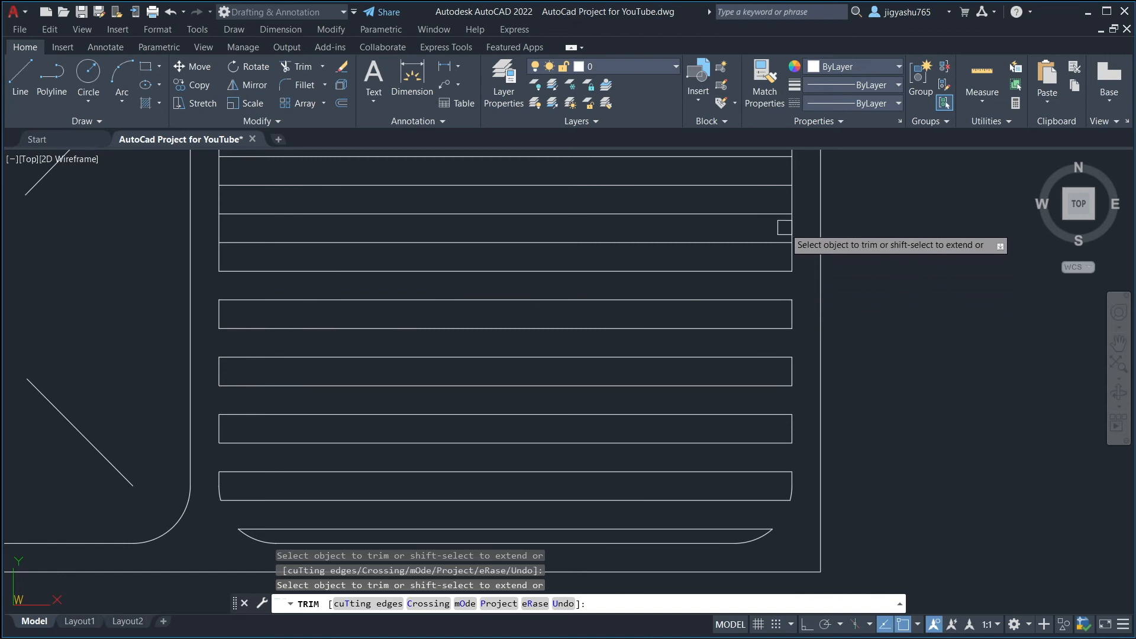
click(219, 226)
scroll(997, 418, down, 4)
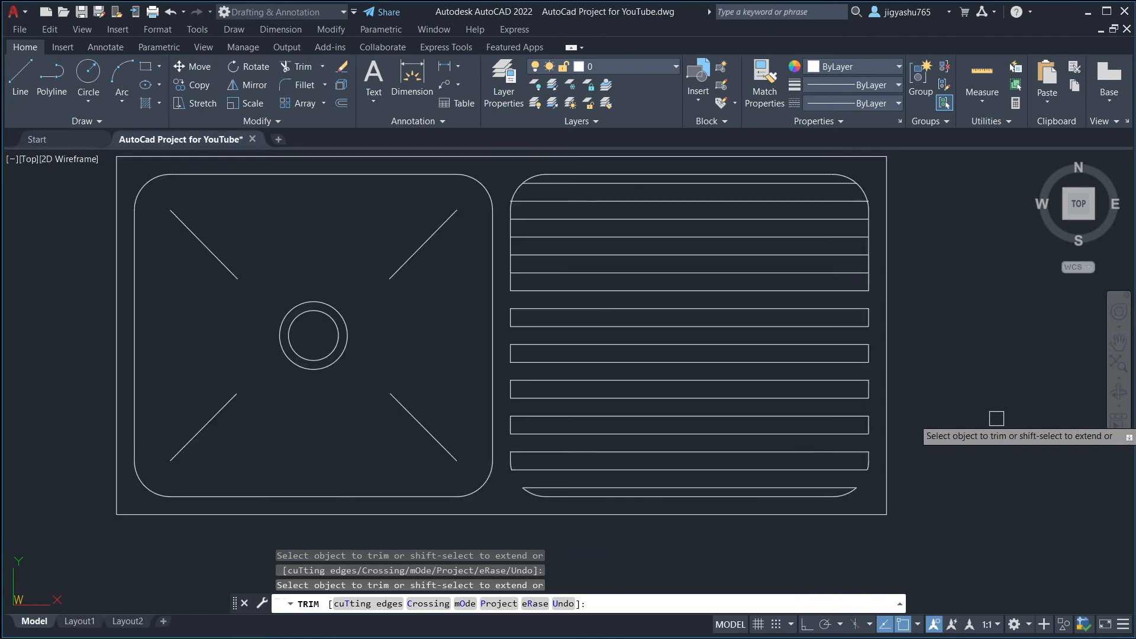
- Trim both side edges and the upper corner arcs in alternate gaps across the right basin's upper half to separate those slats
scroll(722, 334, up, 4)
scroll(748, 330, down, 4)
scroll(731, 247, up, 4)
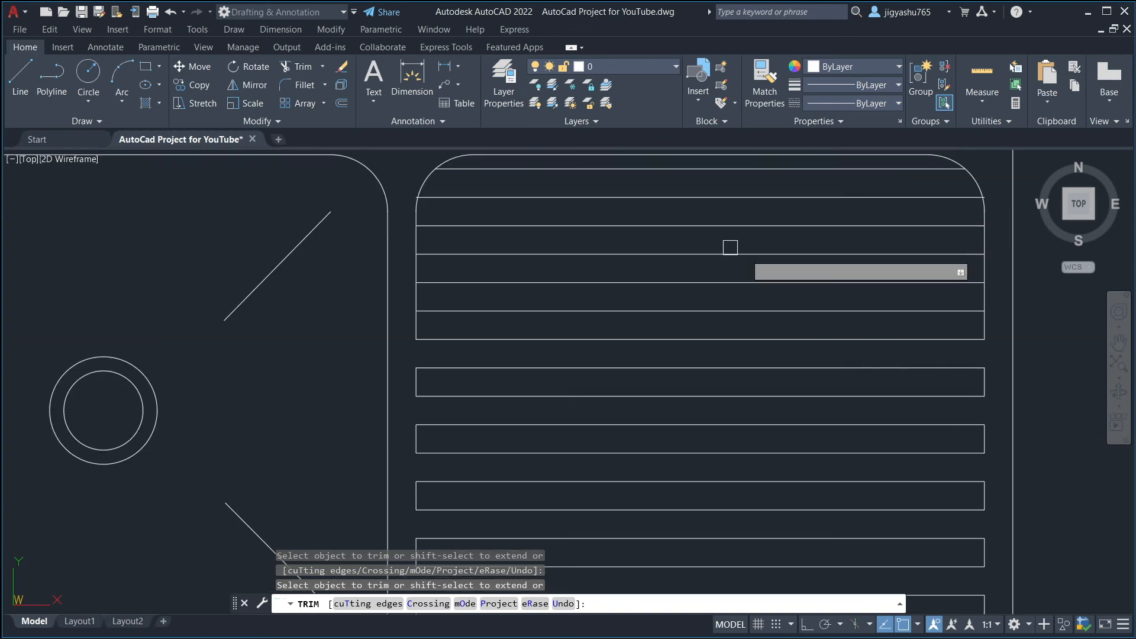
click(988, 294)
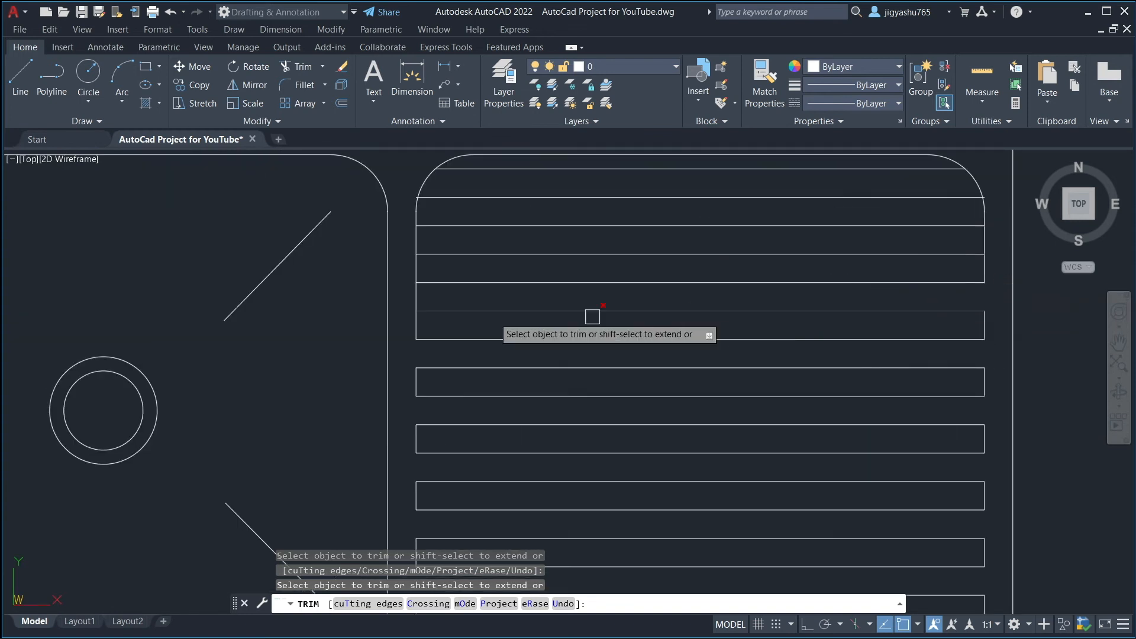
click(407, 296)
click(417, 239)
click(985, 240)
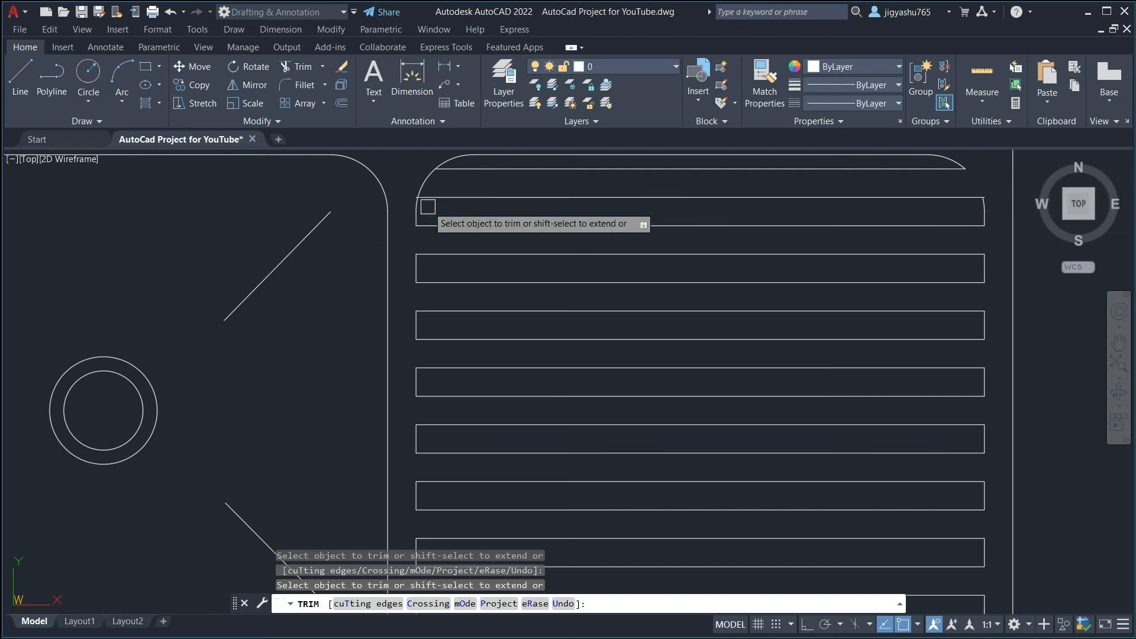
click(422, 180)
- Trim the tiny line ends overhanging the curved ends of the uppermost full-width slat, and finish trimming
scroll(427, 201, up, 2)
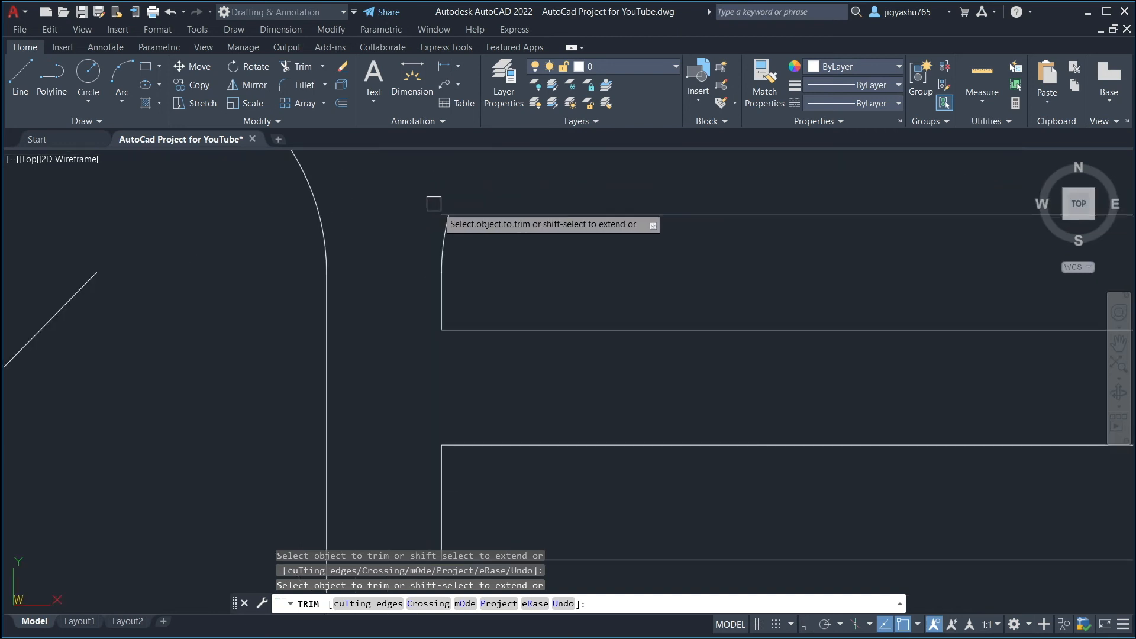
scroll(468, 212, up, 2)
scroll(533, 236, down, 2)
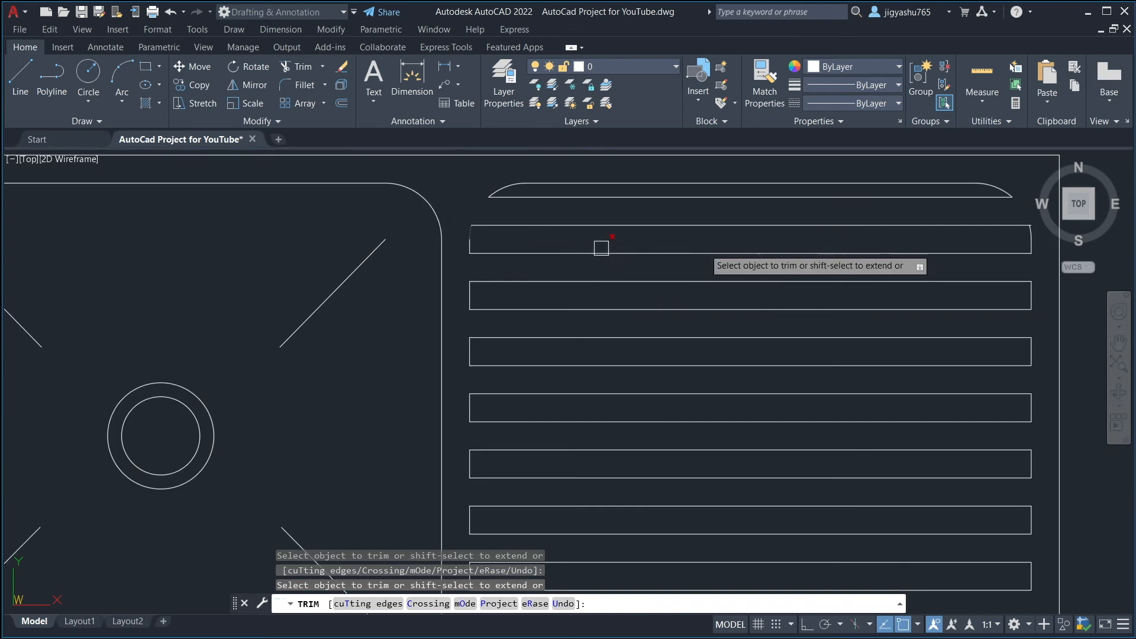
scroll(330, 282, down, 3)
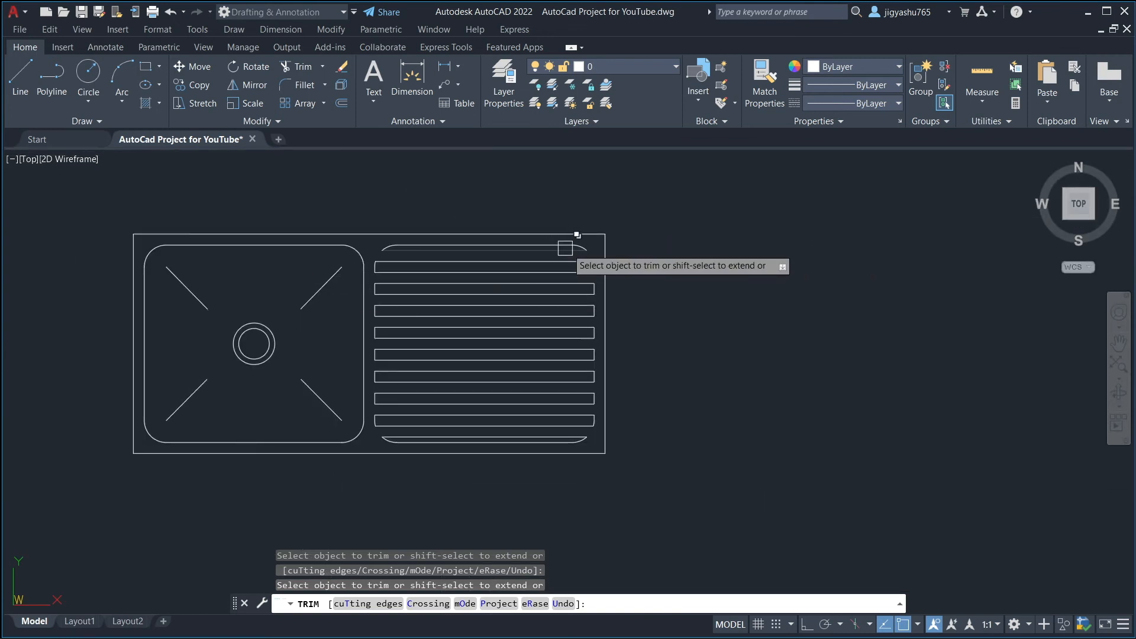
scroll(592, 260, up, 4)
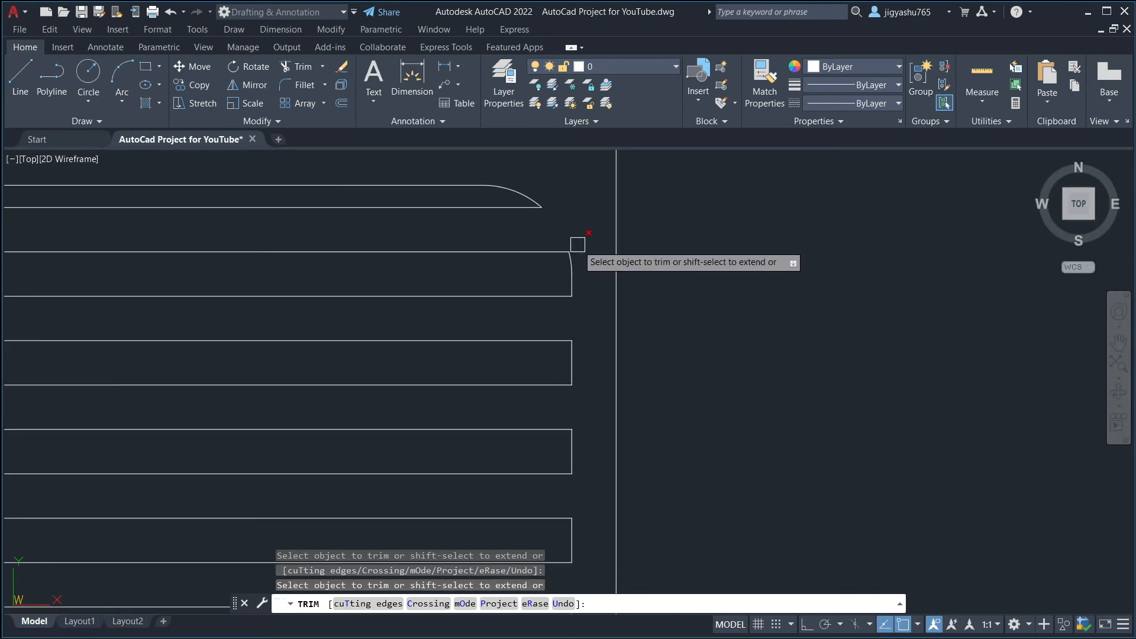
scroll(578, 244, up, 4)
scroll(616, 296, down, 2)
scroll(678, 314, down, 4)
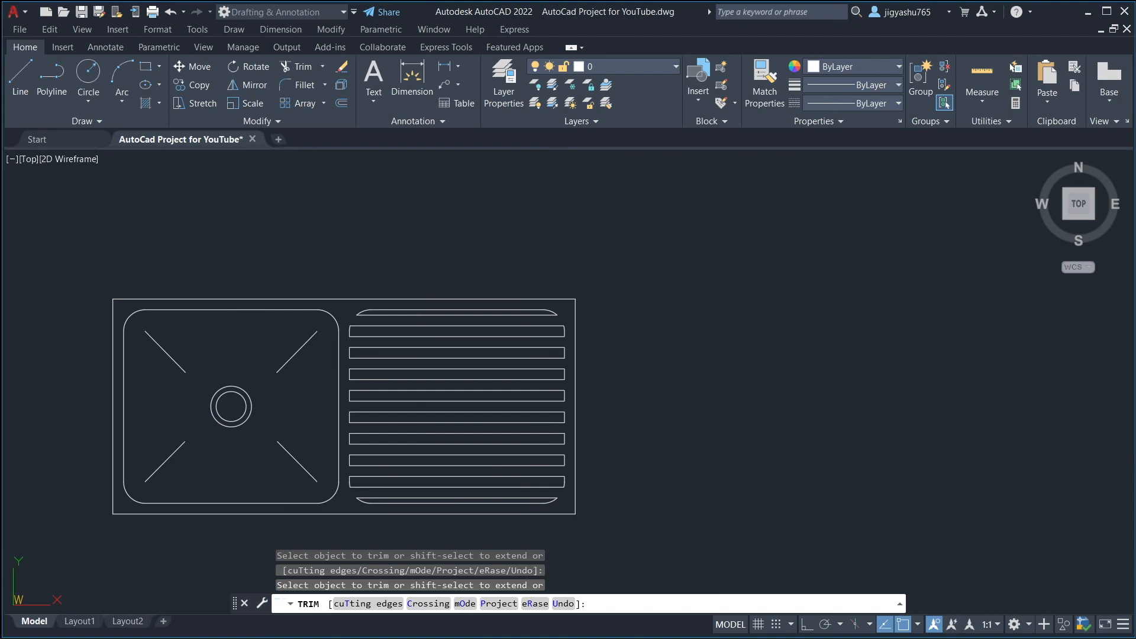
key(Escape)
- Add a horizontal linear dimension across the sink's full outer width, placed about 2" above the outline
scroll(410, 386, down, 4)
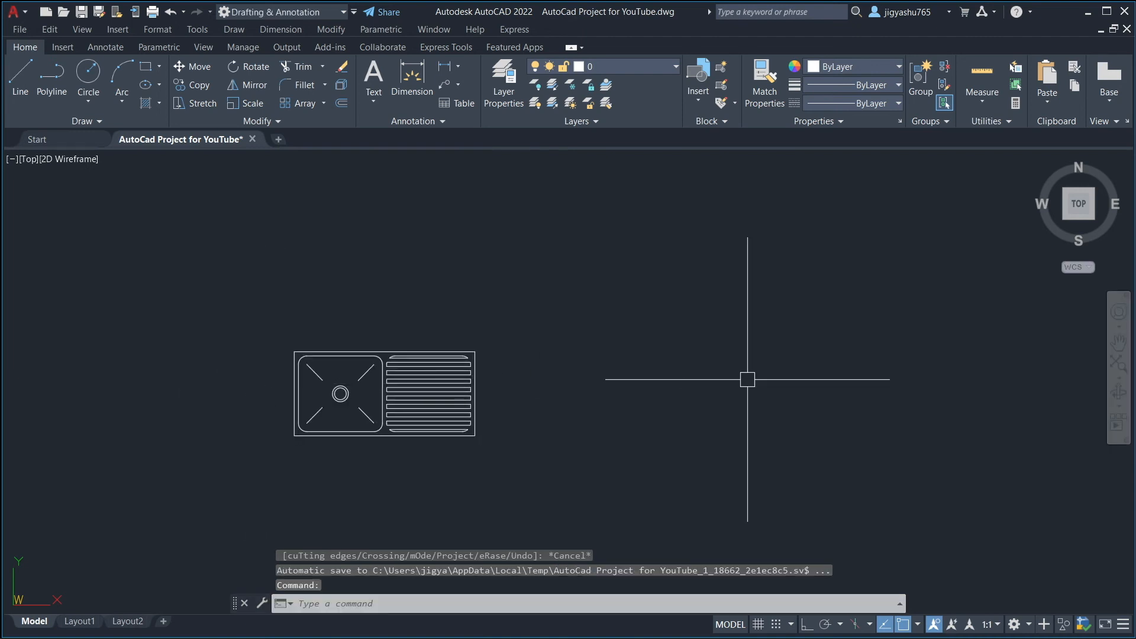
scroll(748, 380, down, 2)
scroll(508, 403, up, 5)
scroll(521, 406, up, 2)
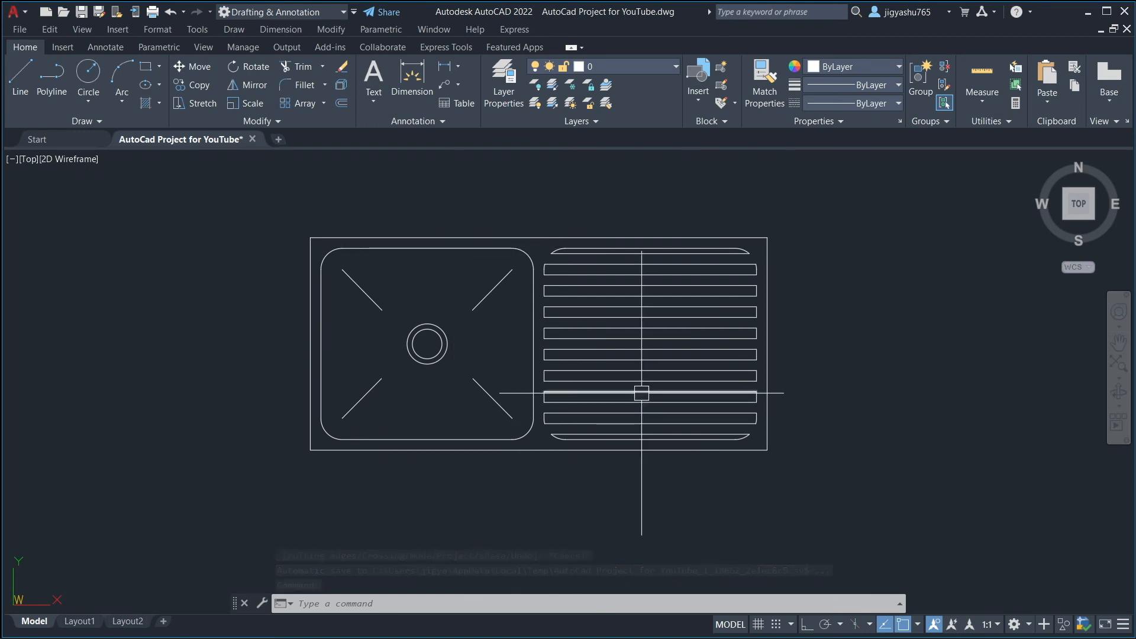
click(443, 67)
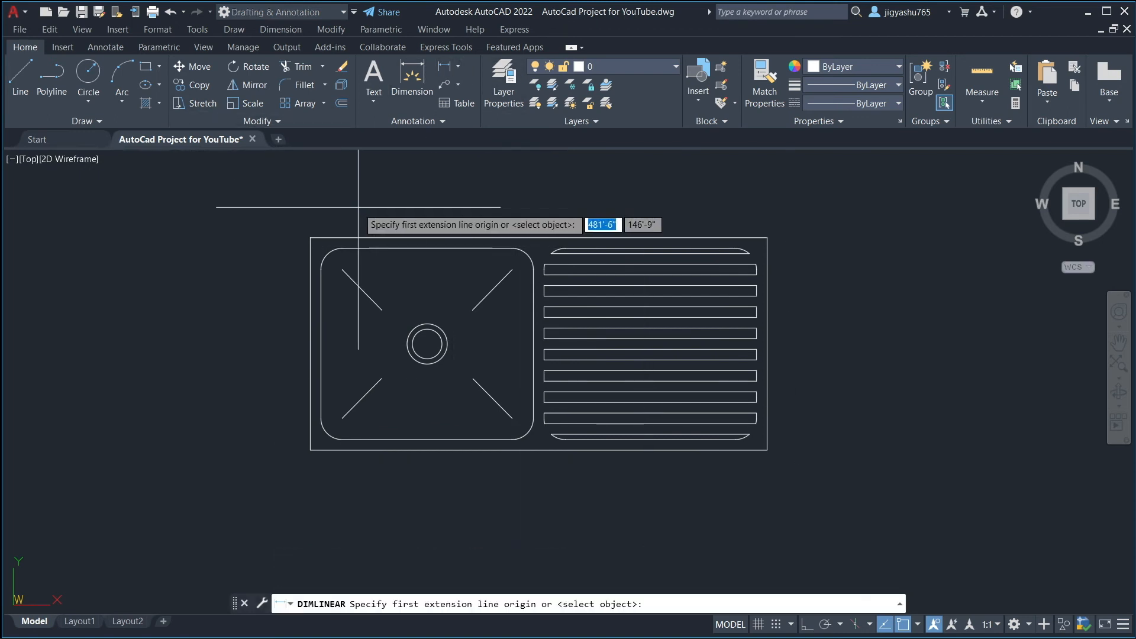
click(310, 237)
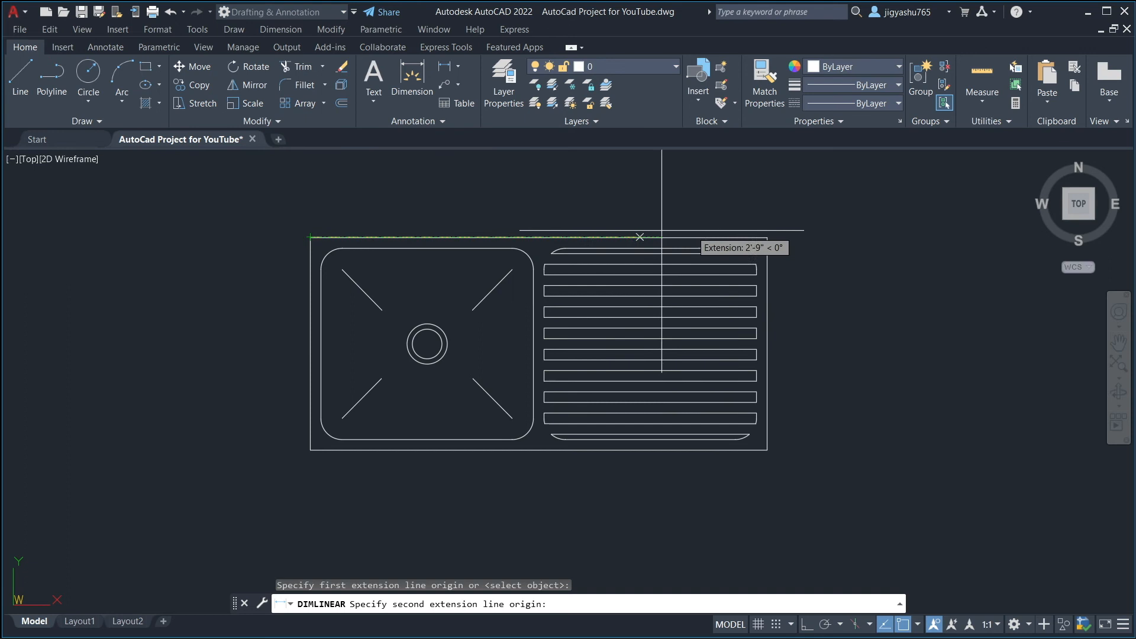
click(768, 237)
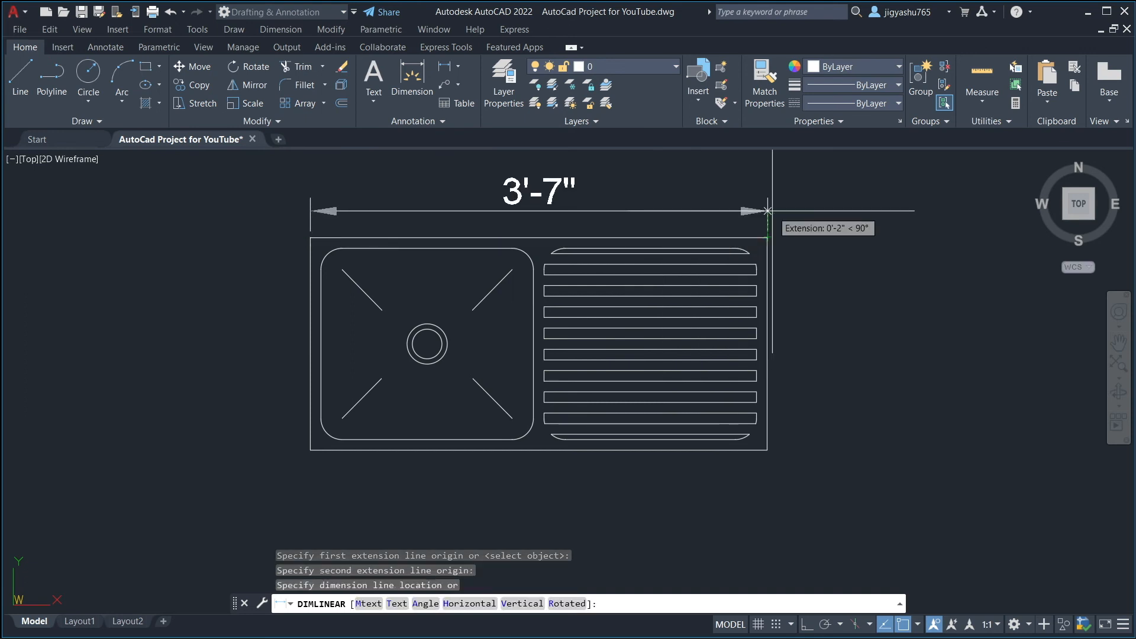
click(767, 211)
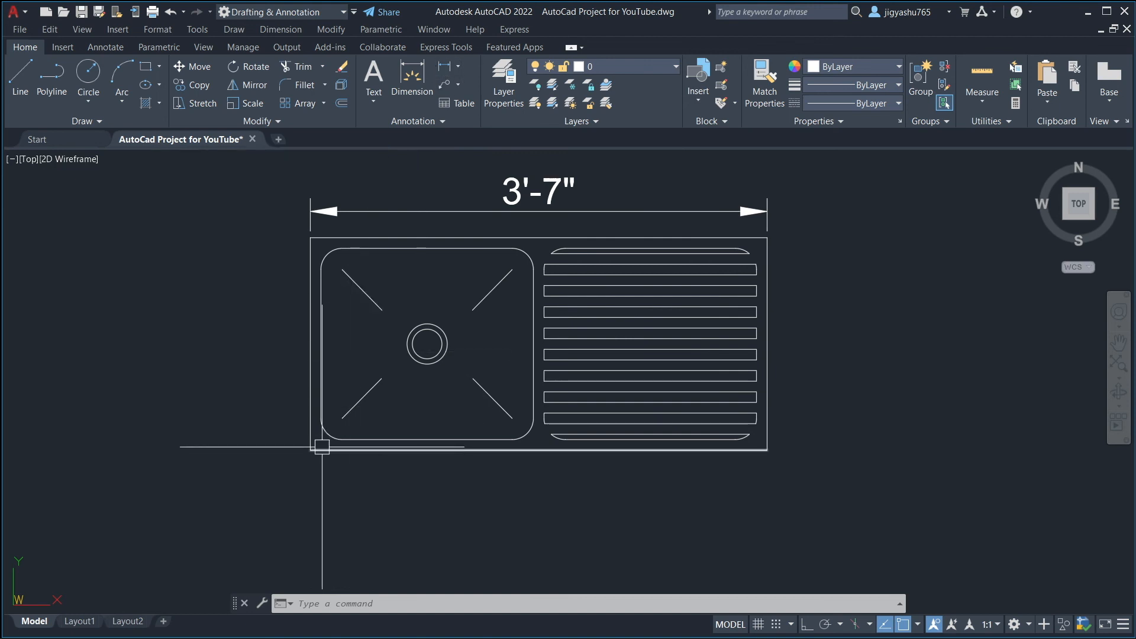
- Add a vertical linear dimension for the sink's overall depth, placed to the right of the outline
click(451, 69)
click(768, 238)
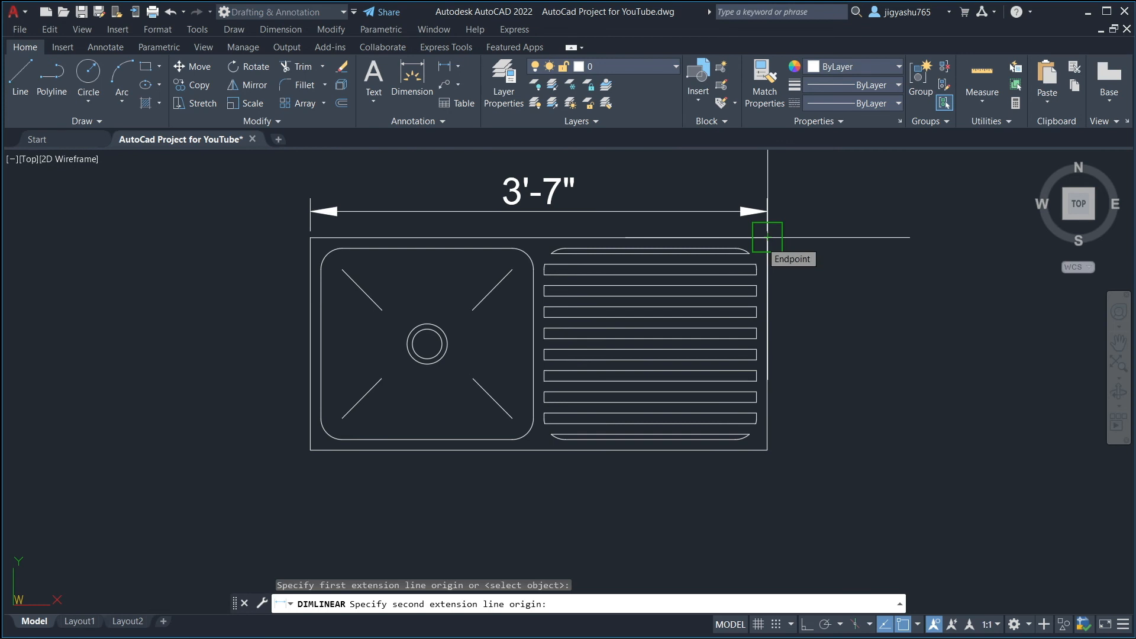
click(768, 450)
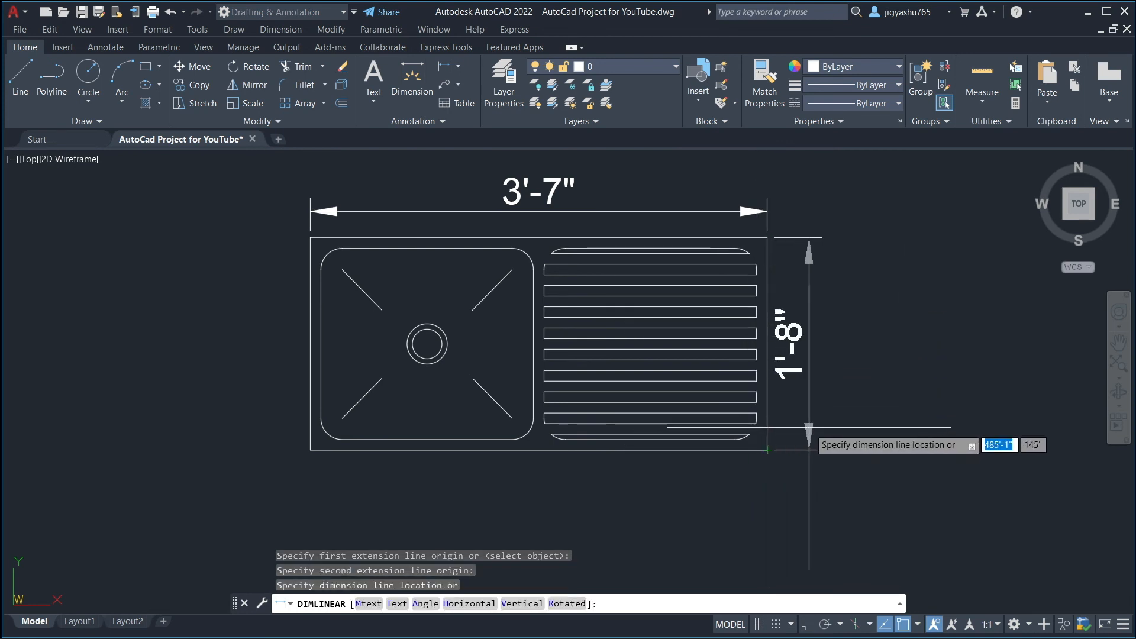
click(809, 426)
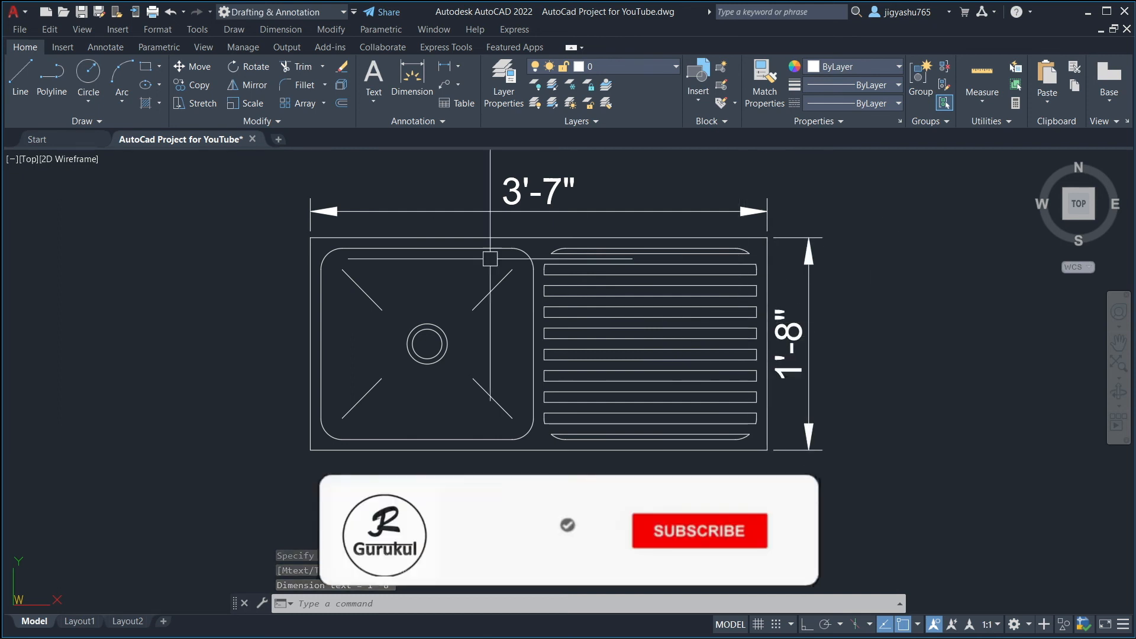
- Dimension the left basin's inner width between its side midpoints, placing the dimension line just above the drain's centre
click(445, 66)
click(321, 343)
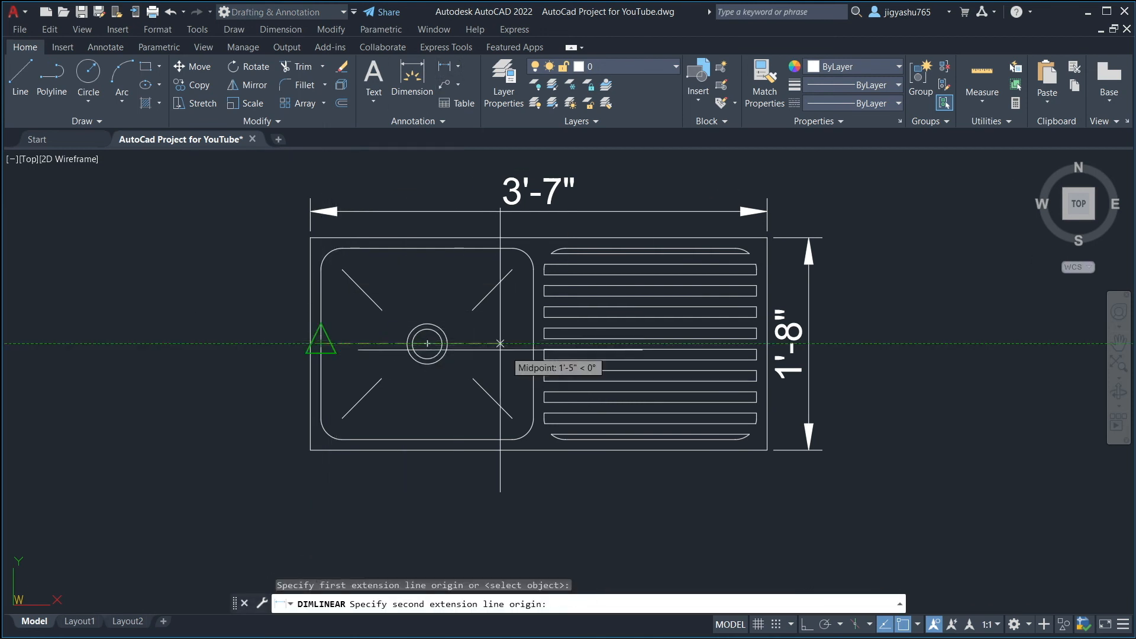
click(533, 344)
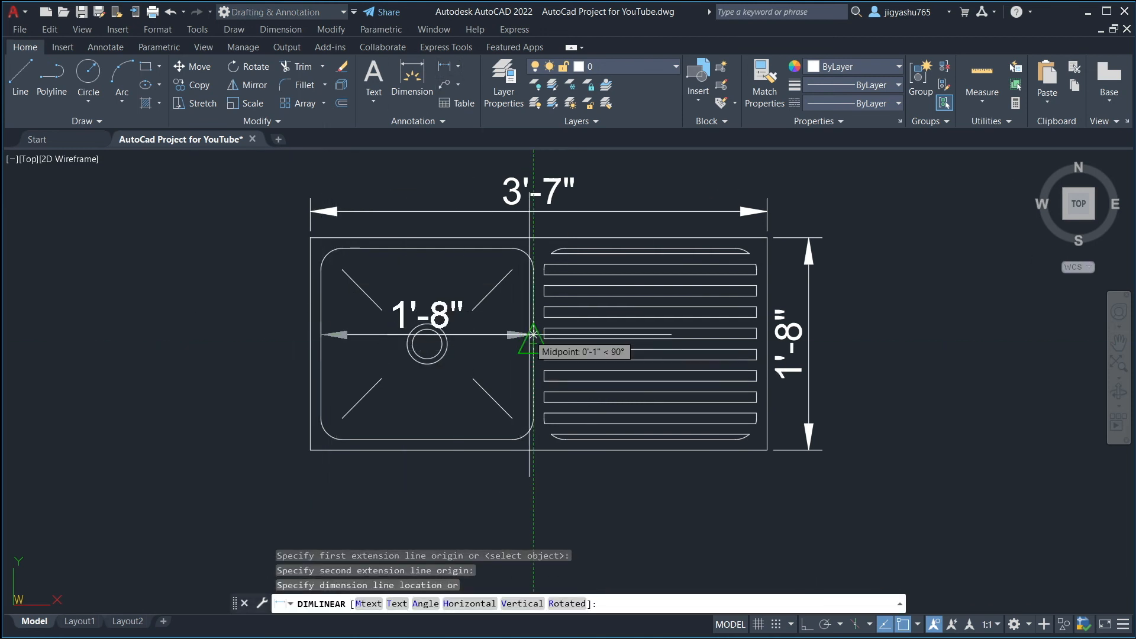
click(533, 334)
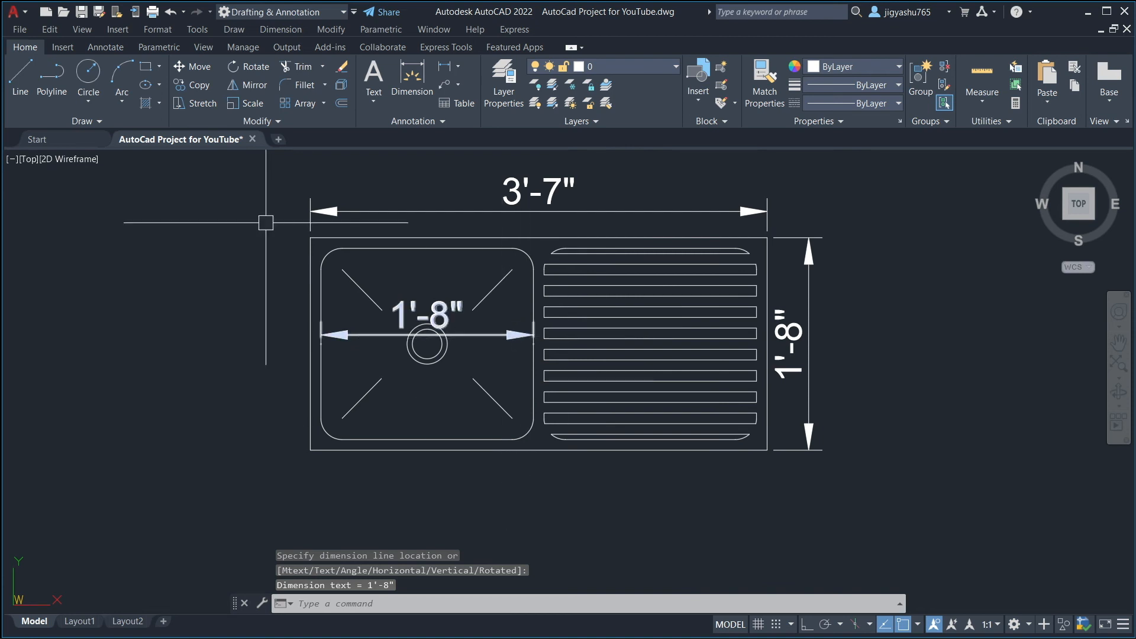
- Dimension the rim gap between the left basin's lower edge and the outer outline, aligned with the sink's left side
click(445, 68)
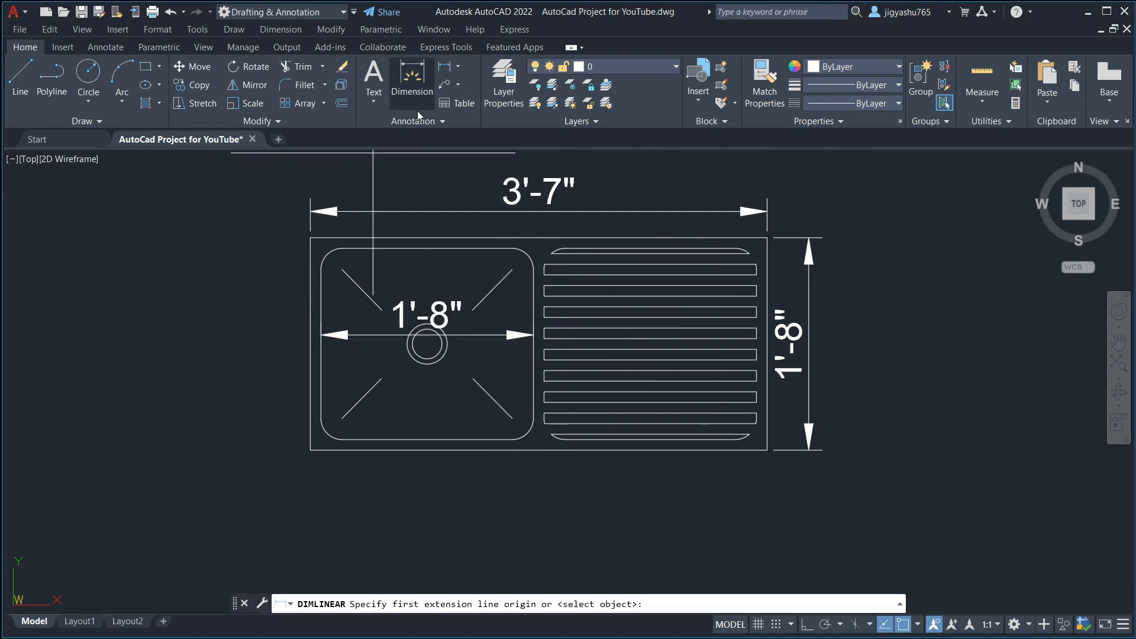
click(427, 439)
click(539, 450)
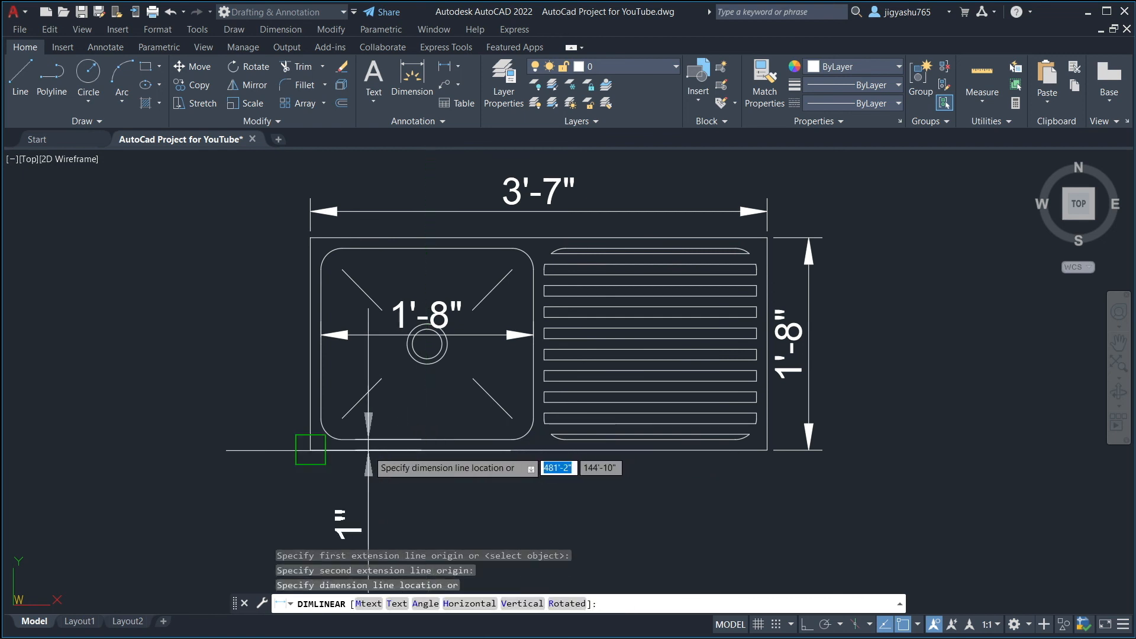
click(309, 468)
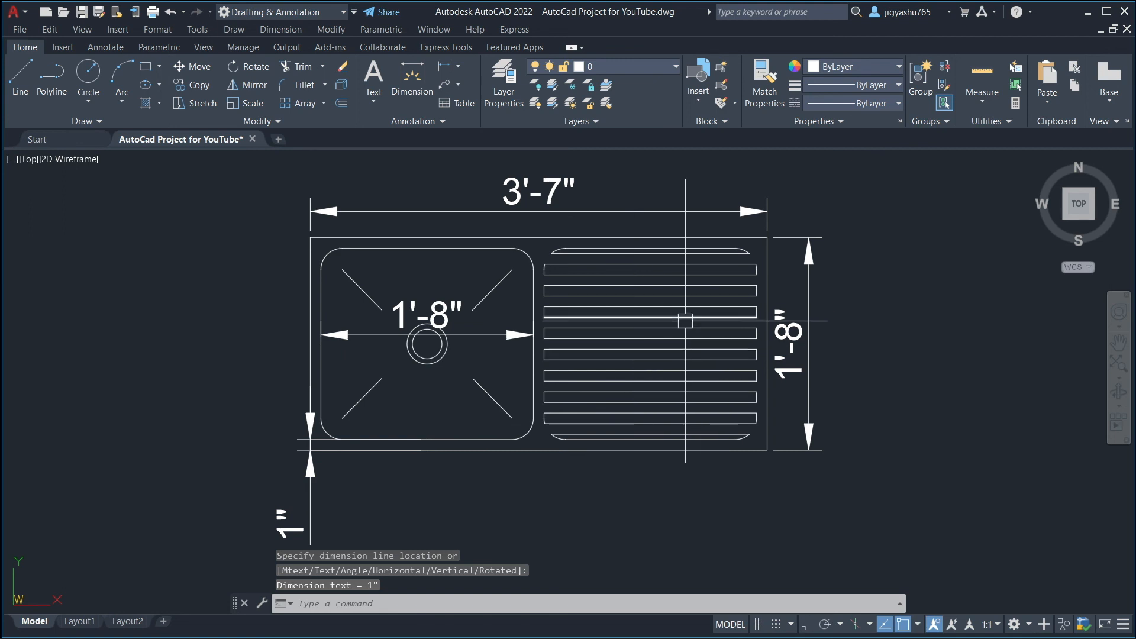
- Add a vertical linear dimension for the height of the third full-length drainboard slat from the top, placed just right of its midpoint
click(445, 67)
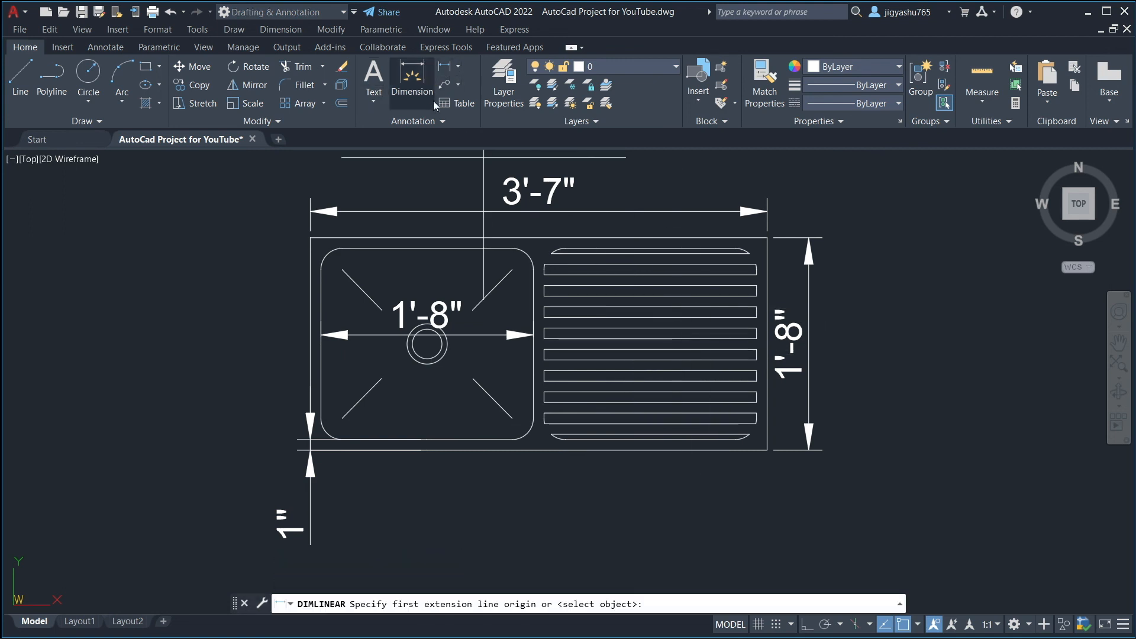
scroll(661, 315, up, 2)
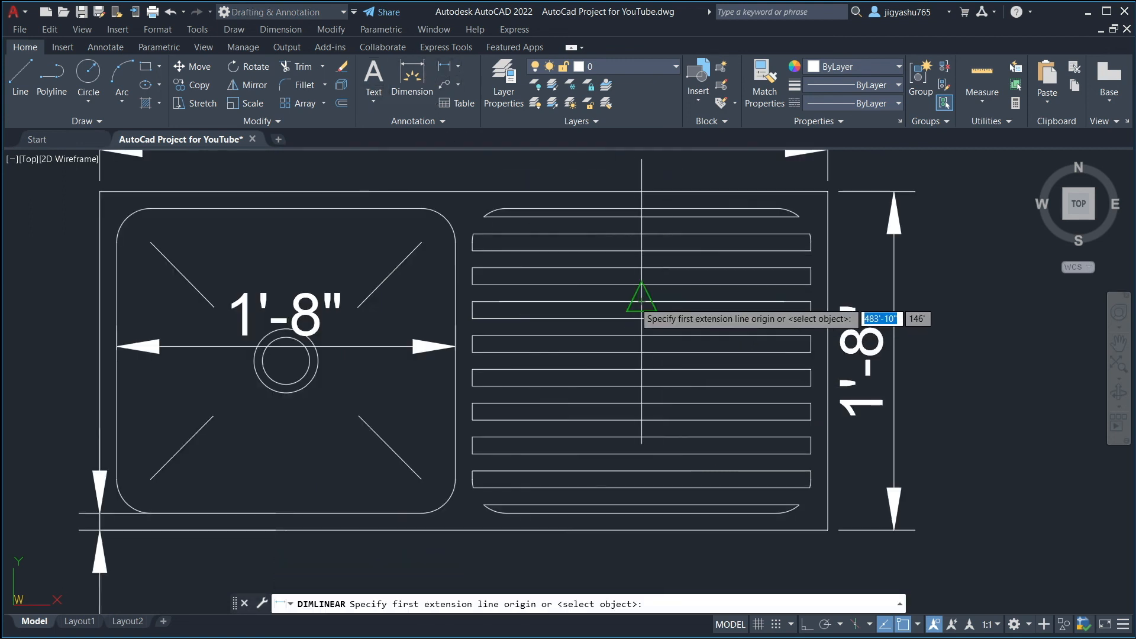
click(651, 308)
click(642, 319)
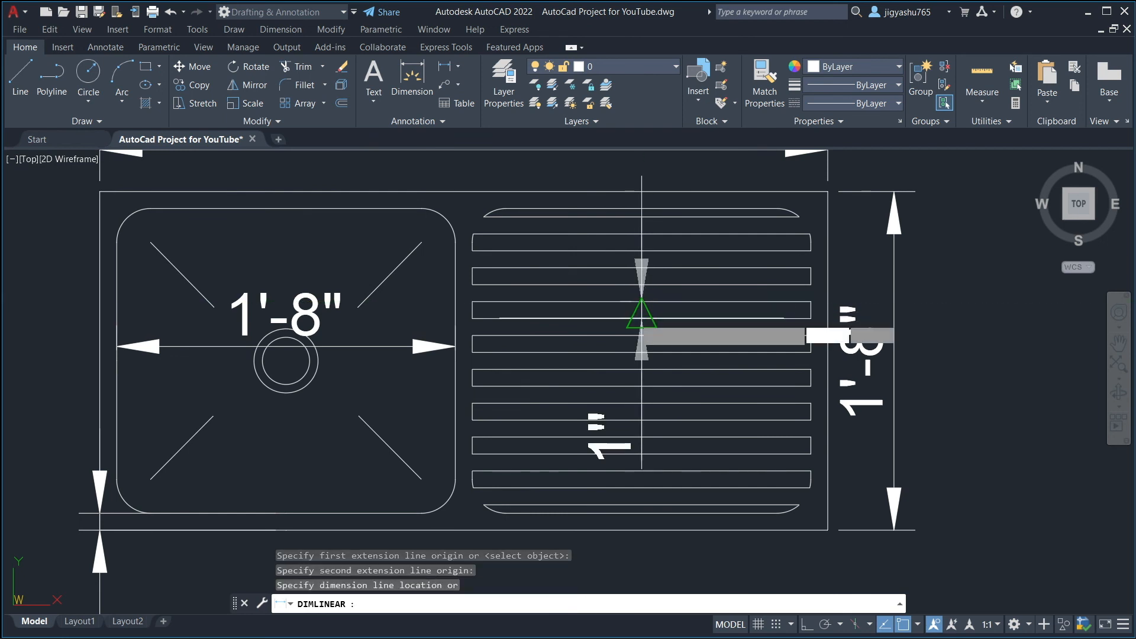
click(673, 318)
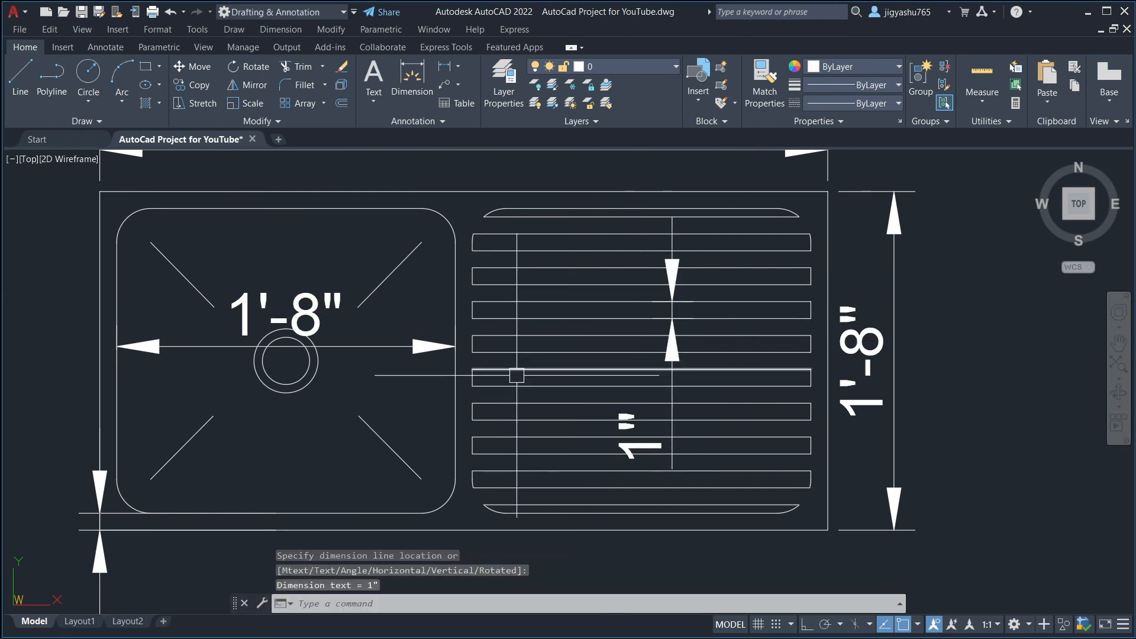
- Copy the whole sink with all its dimensions about 4'-5" to the right of the original
scroll(515, 376, down, 4)
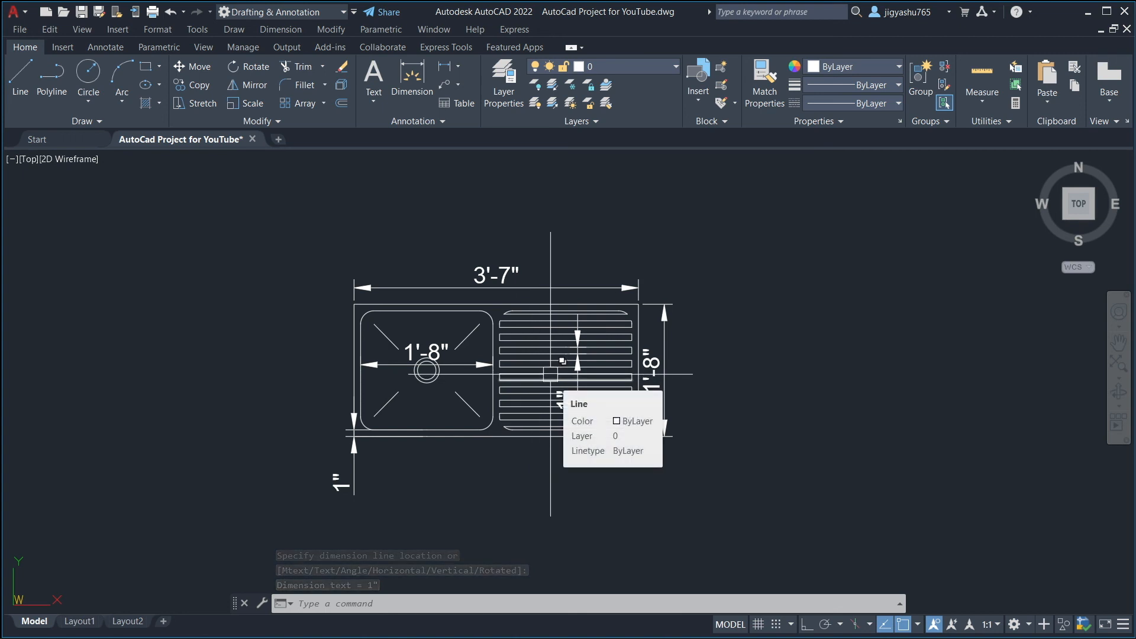
click(284, 237)
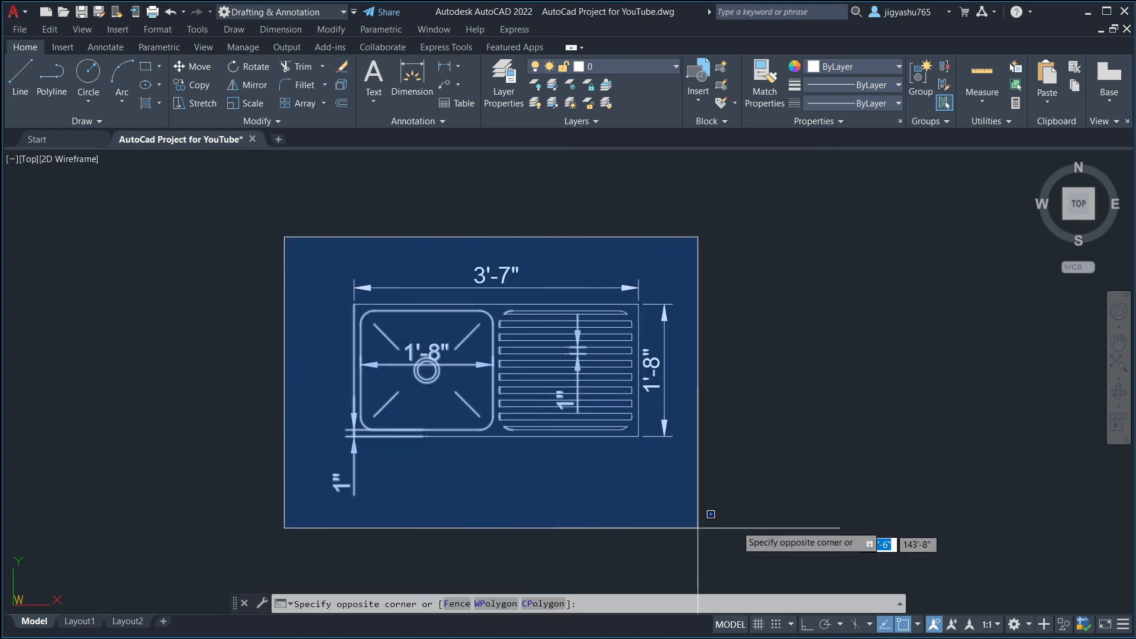
click(793, 519)
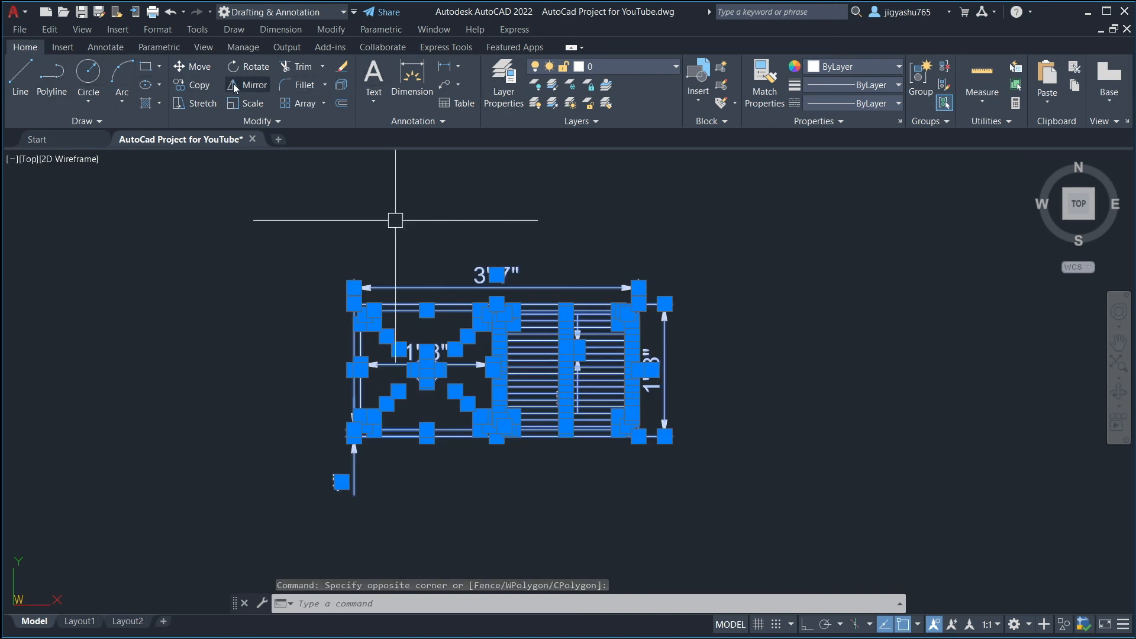
click(204, 86)
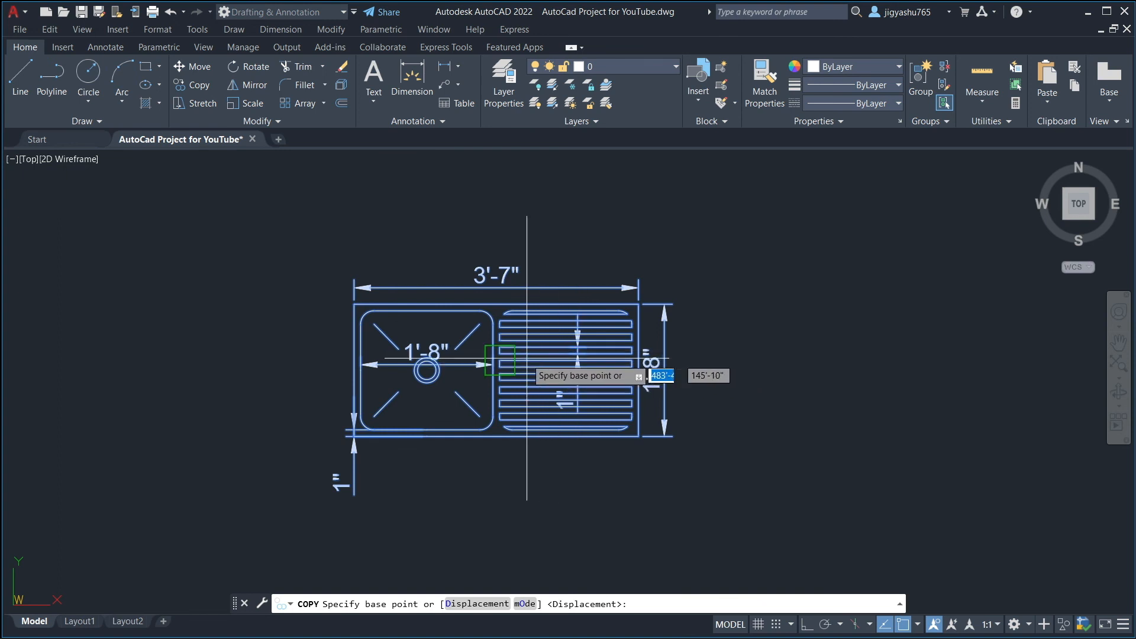
click(497, 364)
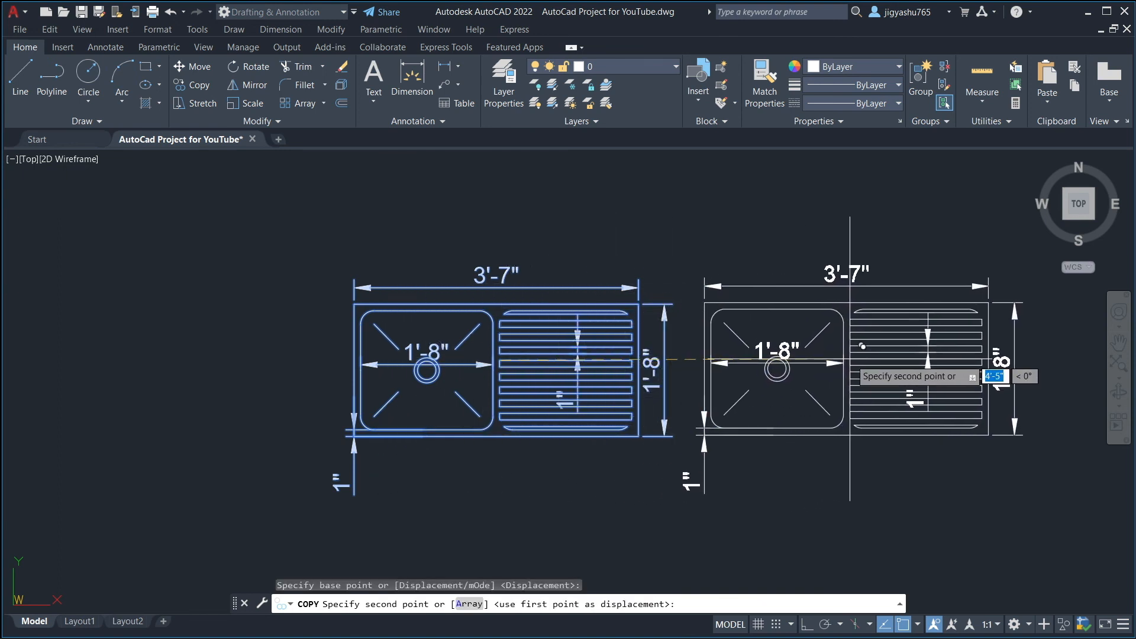
click(852, 362)
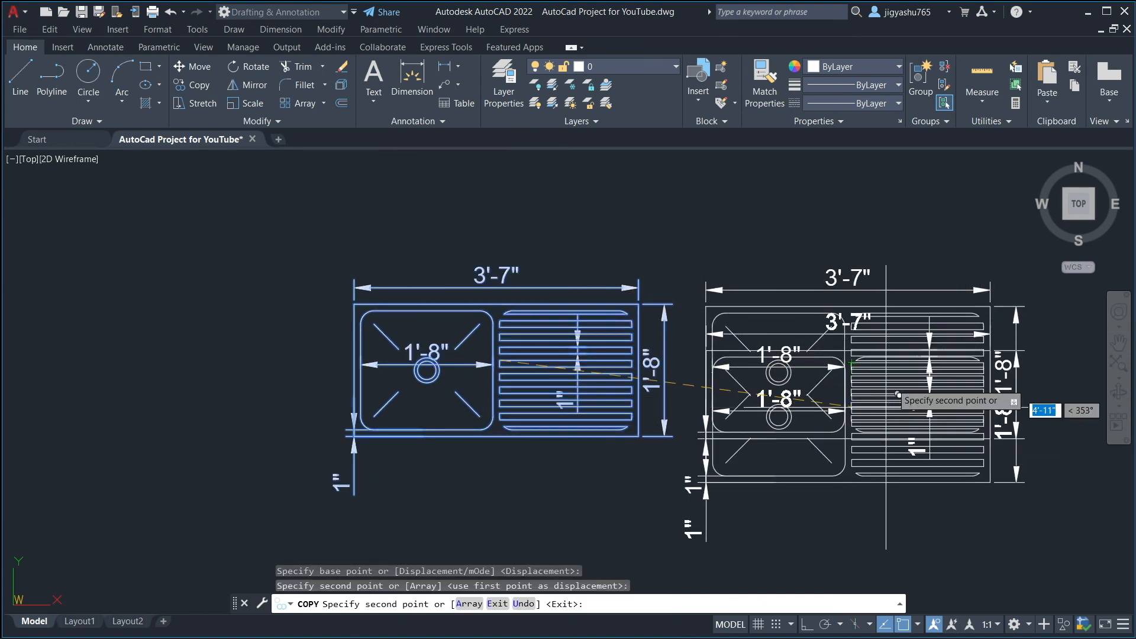
key(Escape)
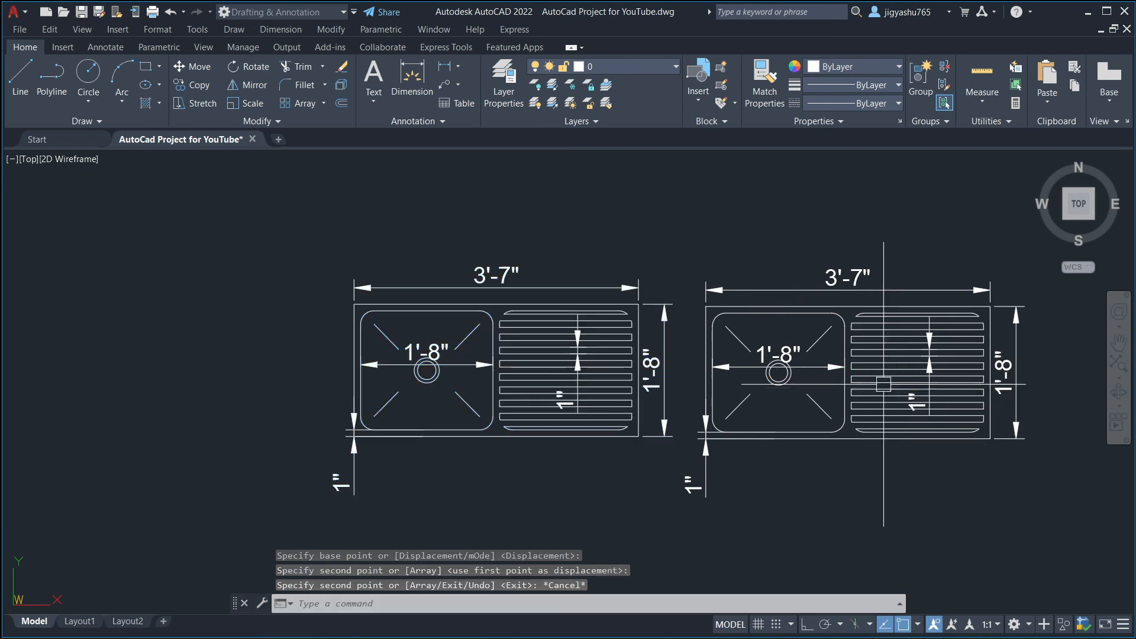
- Delete all five dimensions from the copied sink, leaving only its geometry
click(791, 289)
click(753, 367)
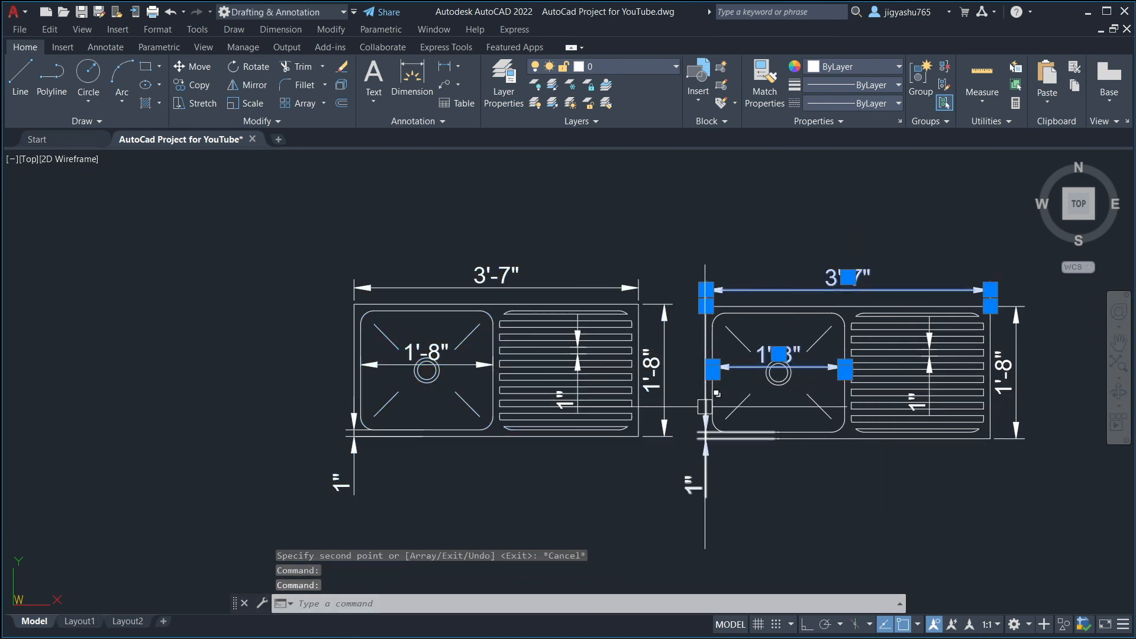
click(706, 438)
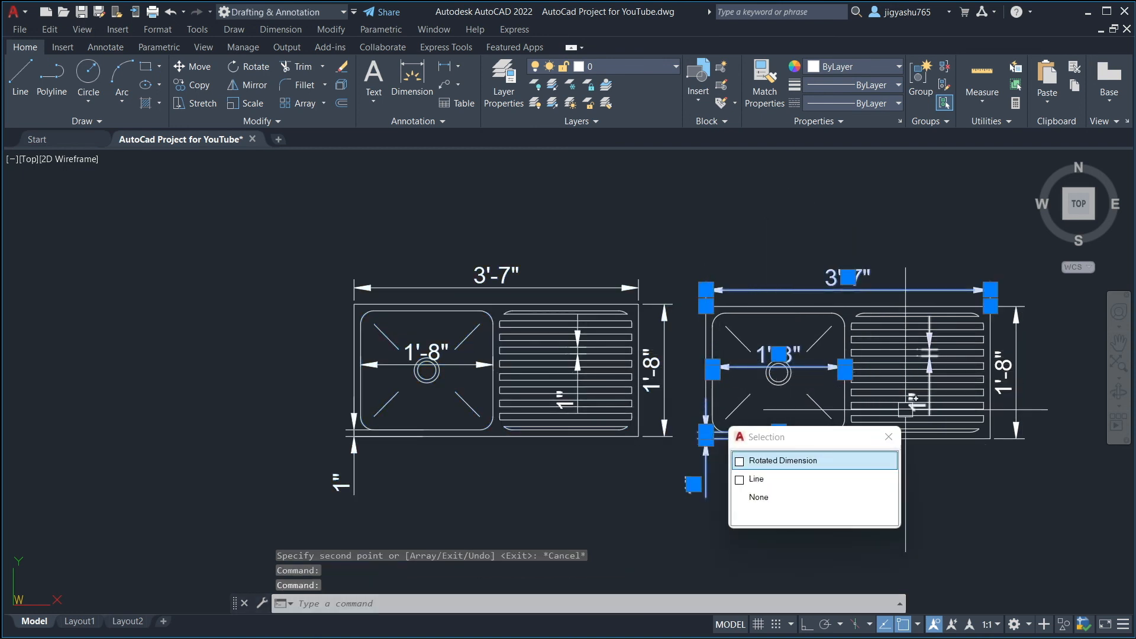
click(883, 441)
click(705, 492)
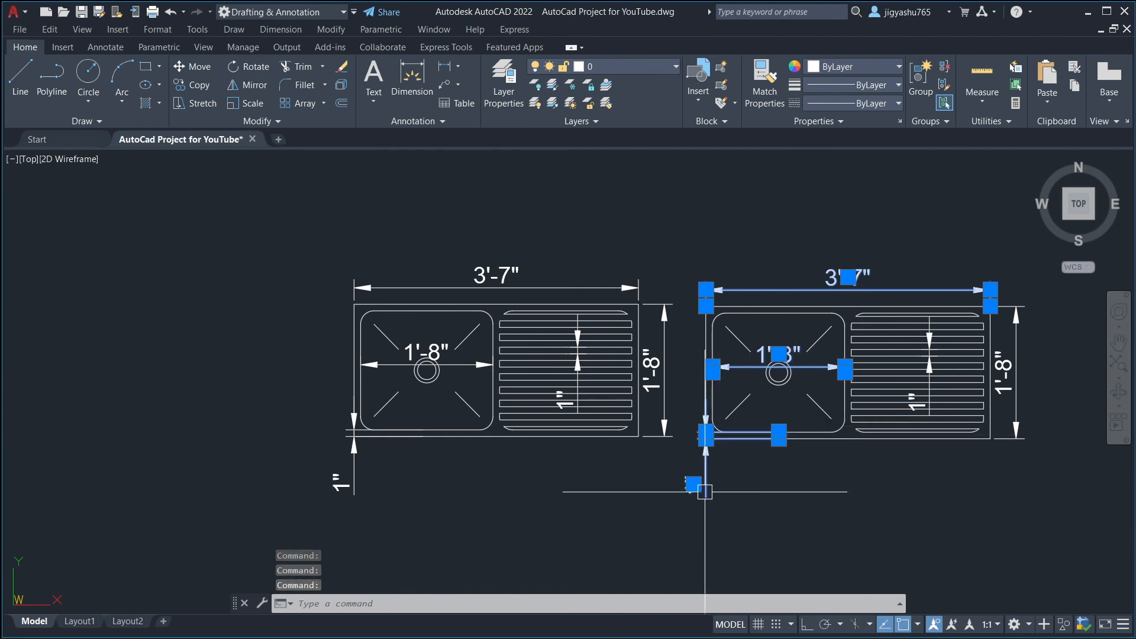
click(1020, 390)
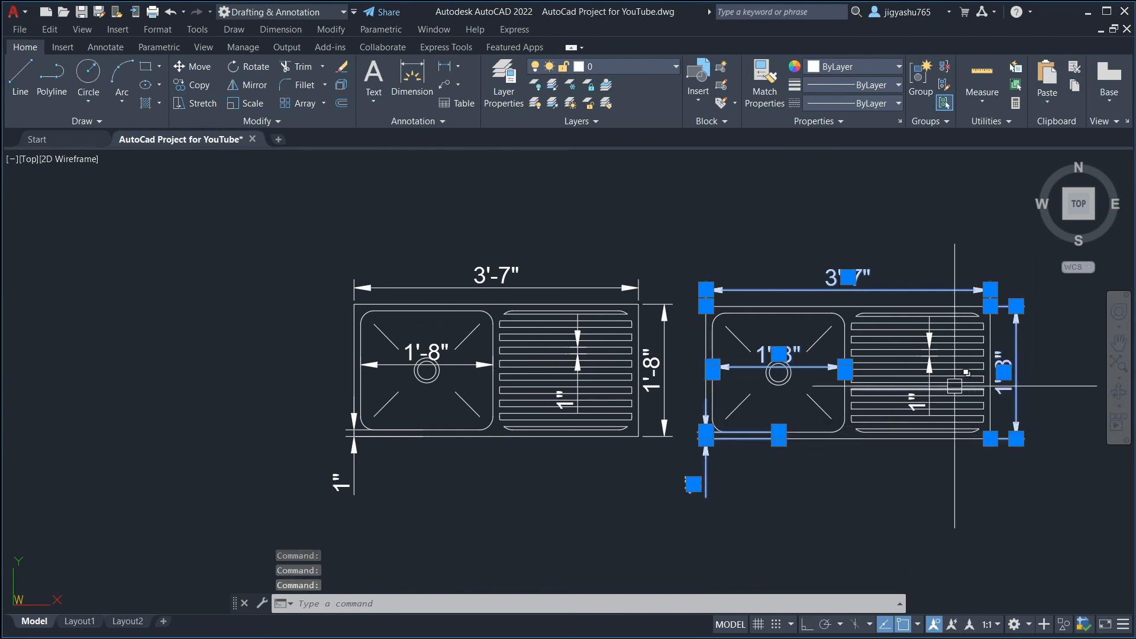
click(924, 369)
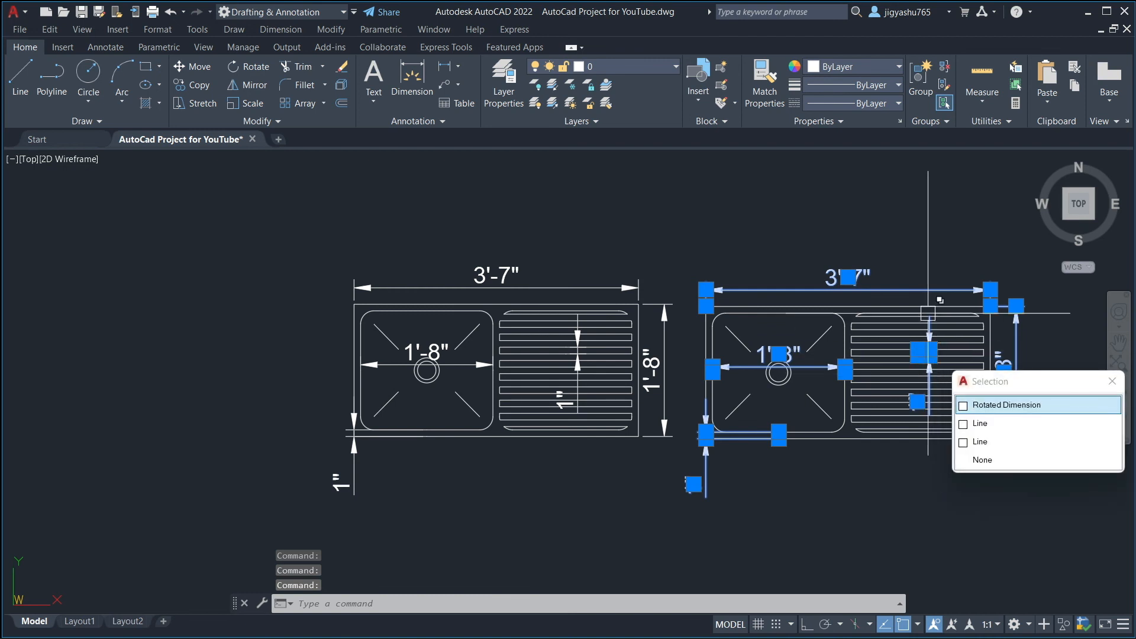
click(1005, 406)
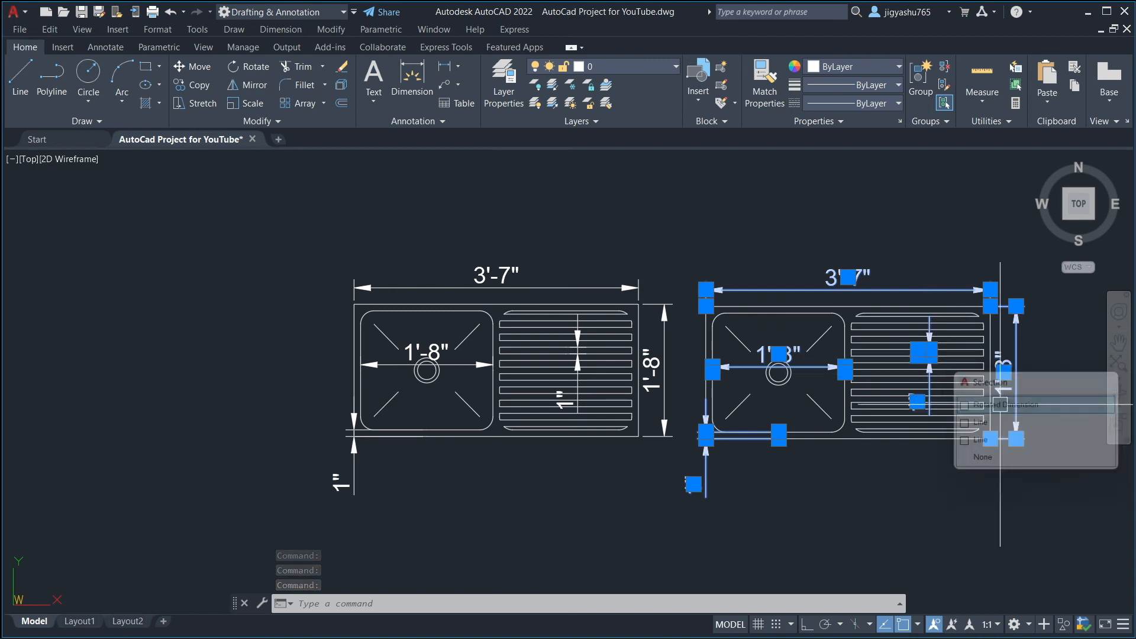
key(Delete)
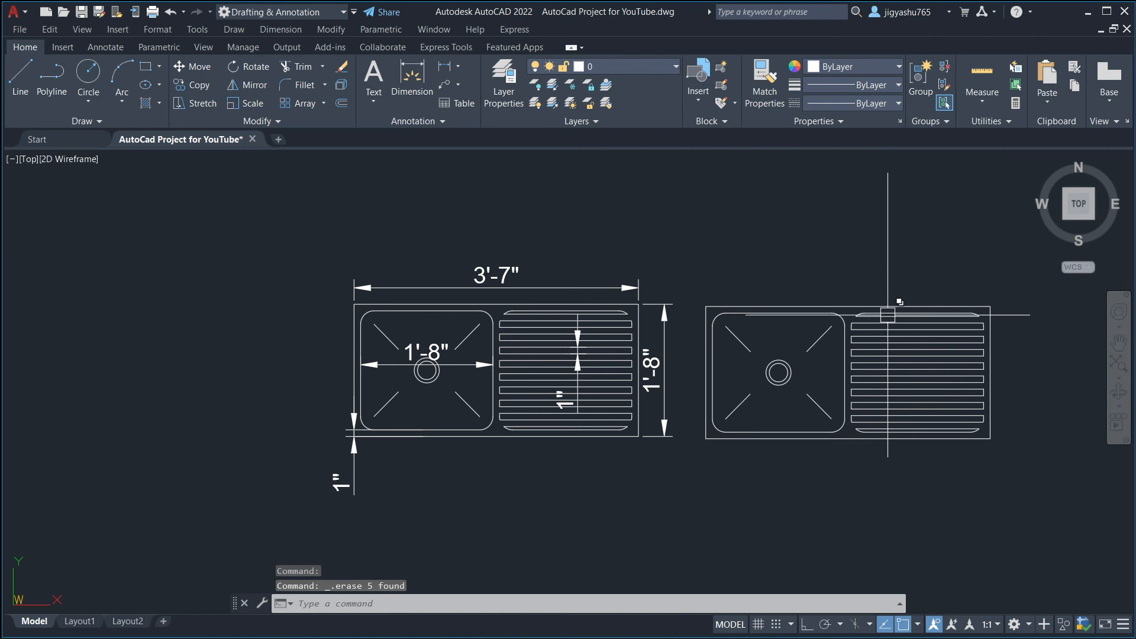
- Draw a rectangular frame enclosing both the dimensioned sink and its undimensioned copy
scroll(837, 464, down, 4)
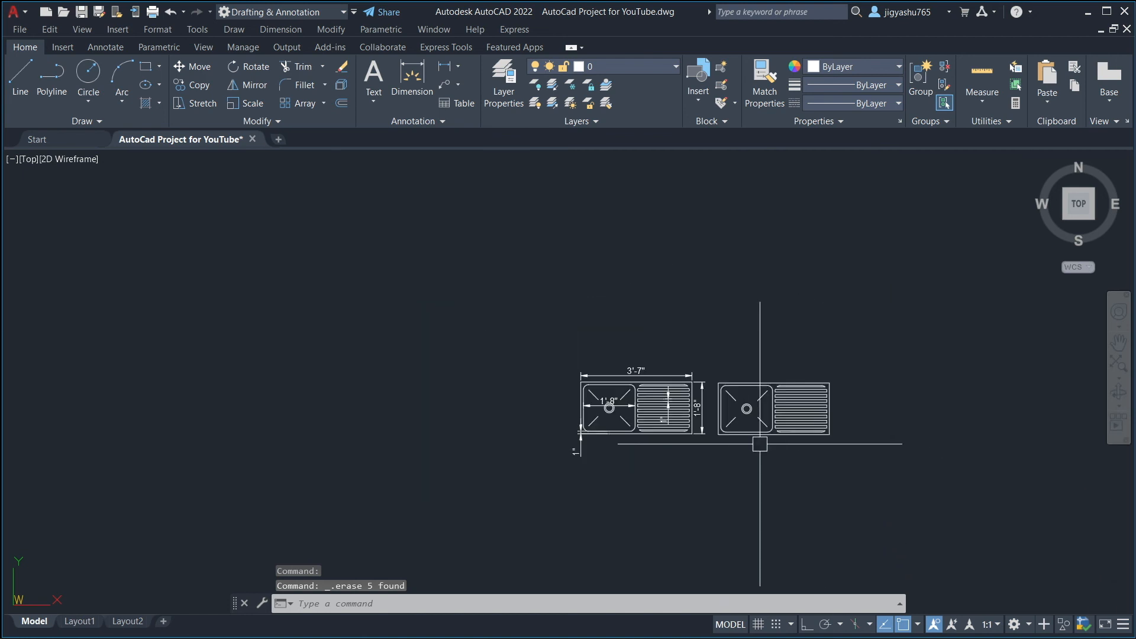
scroll(739, 471, up, 2)
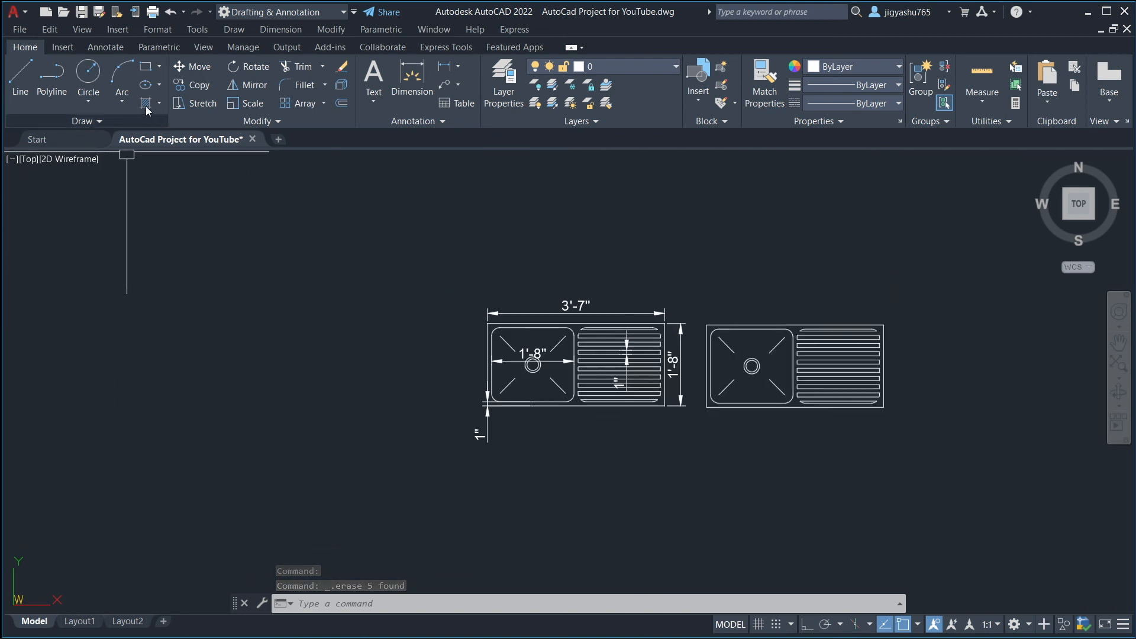
click(145, 66)
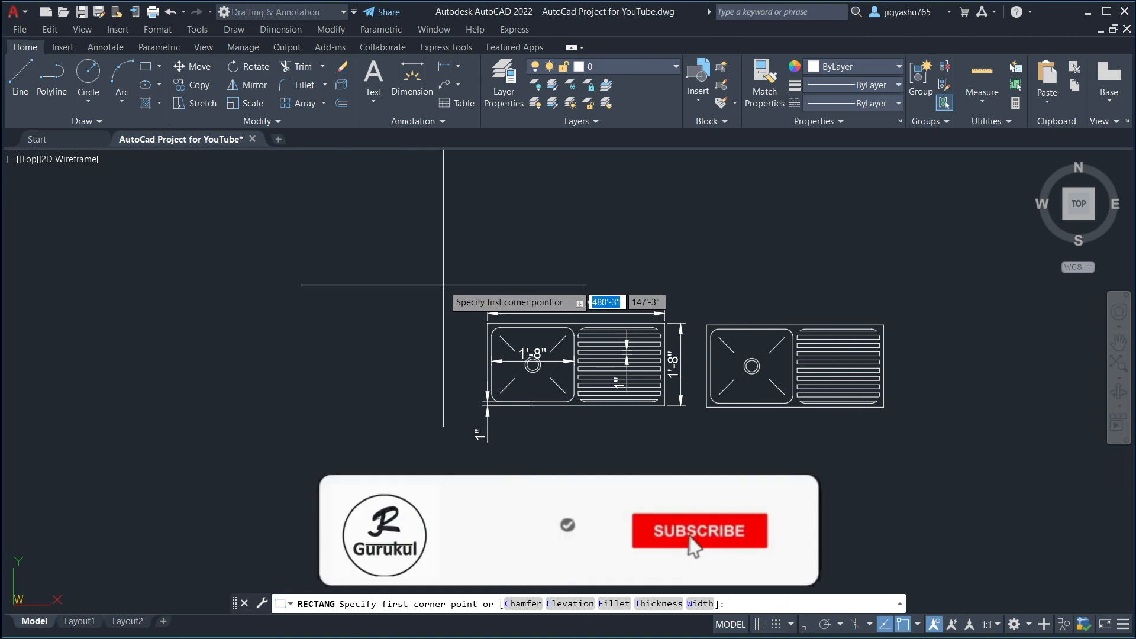
click(444, 285)
click(920, 470)
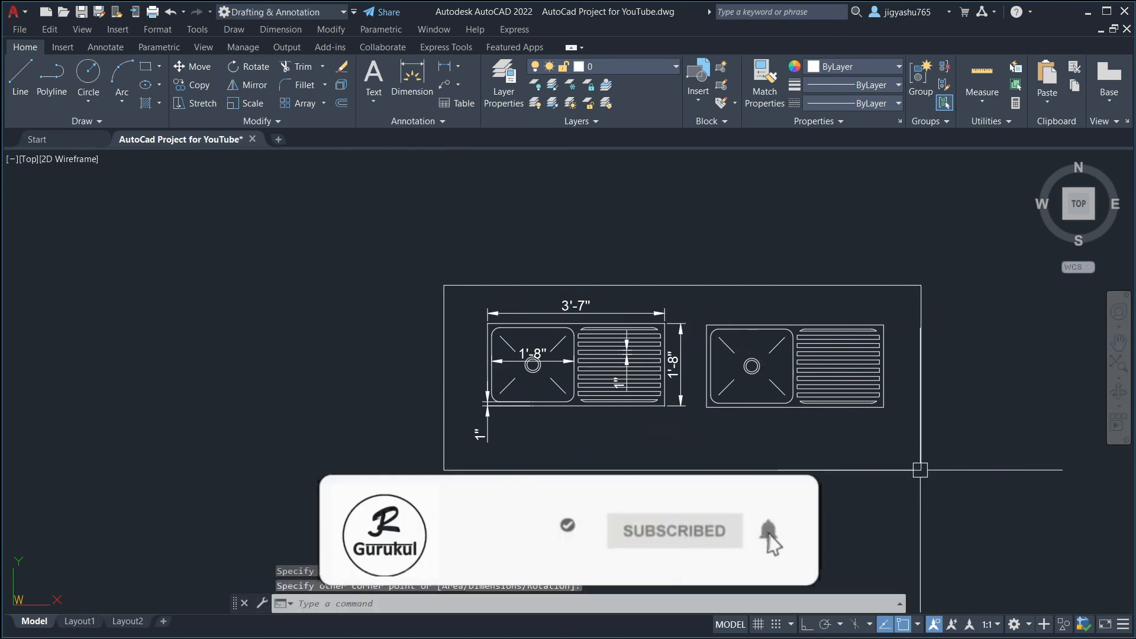